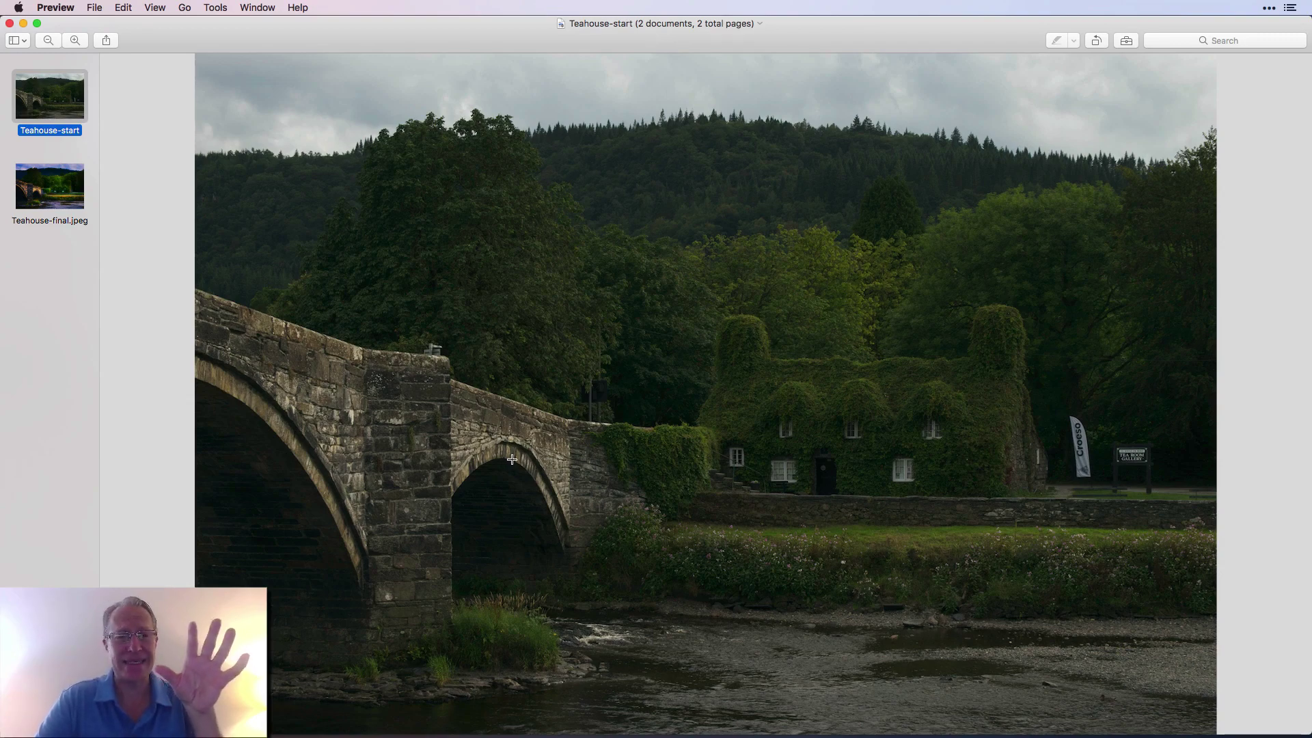
View Teahouse-final.jpeg in Preview, then minimize Preview to reveal the Luminar editor behind it
left_click(61, 194)
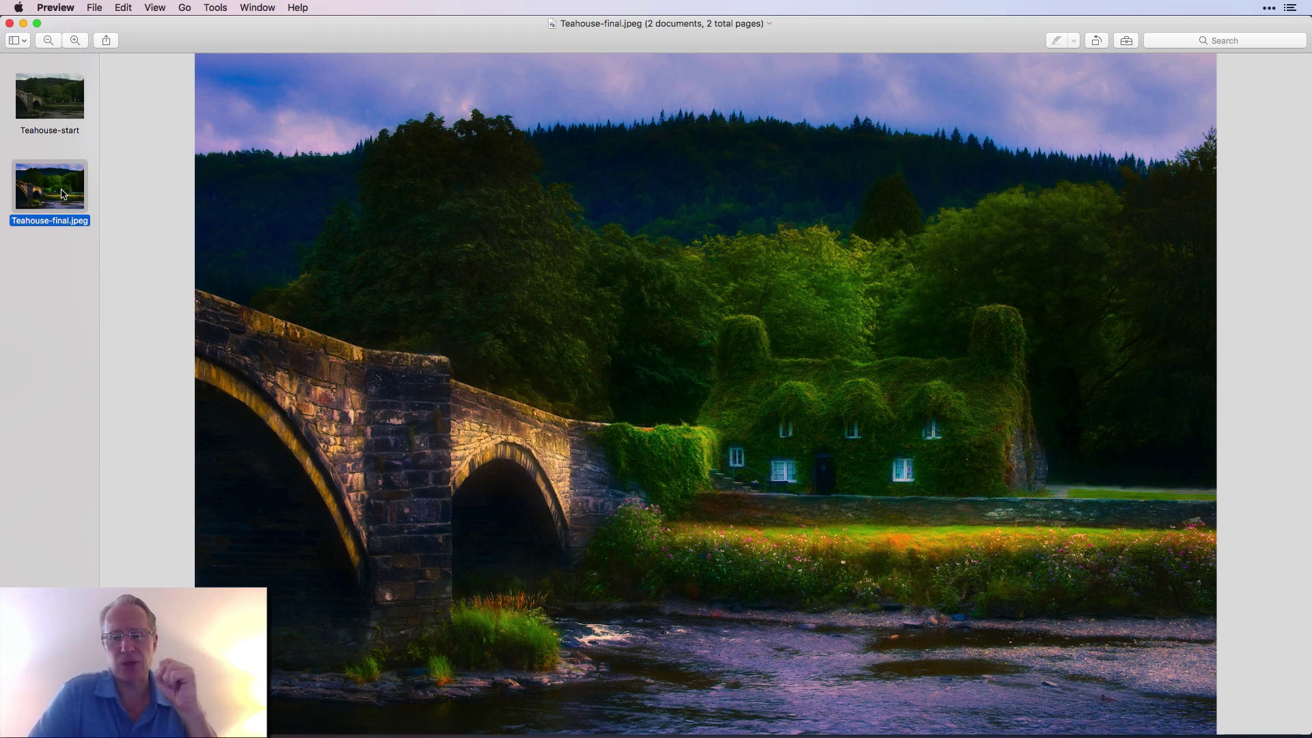
left_click(23, 27)
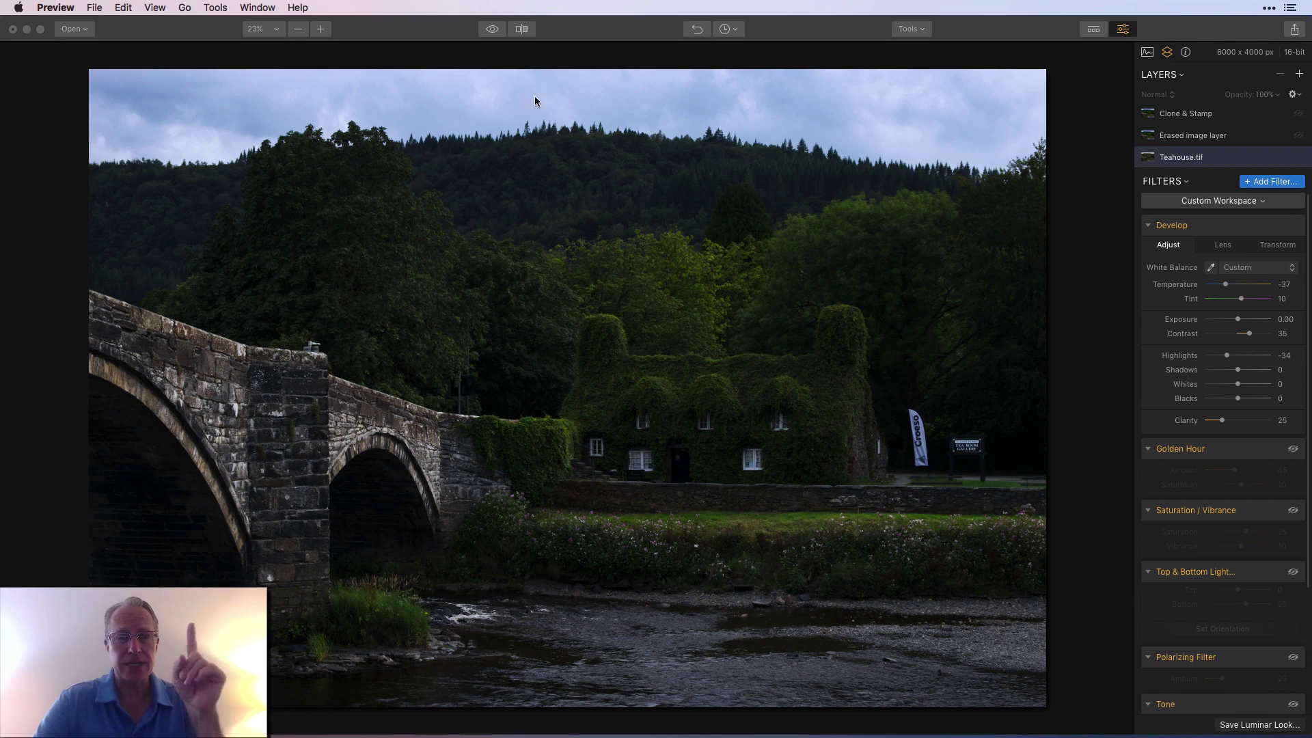
left_click(491, 31)
left_click(490, 31)
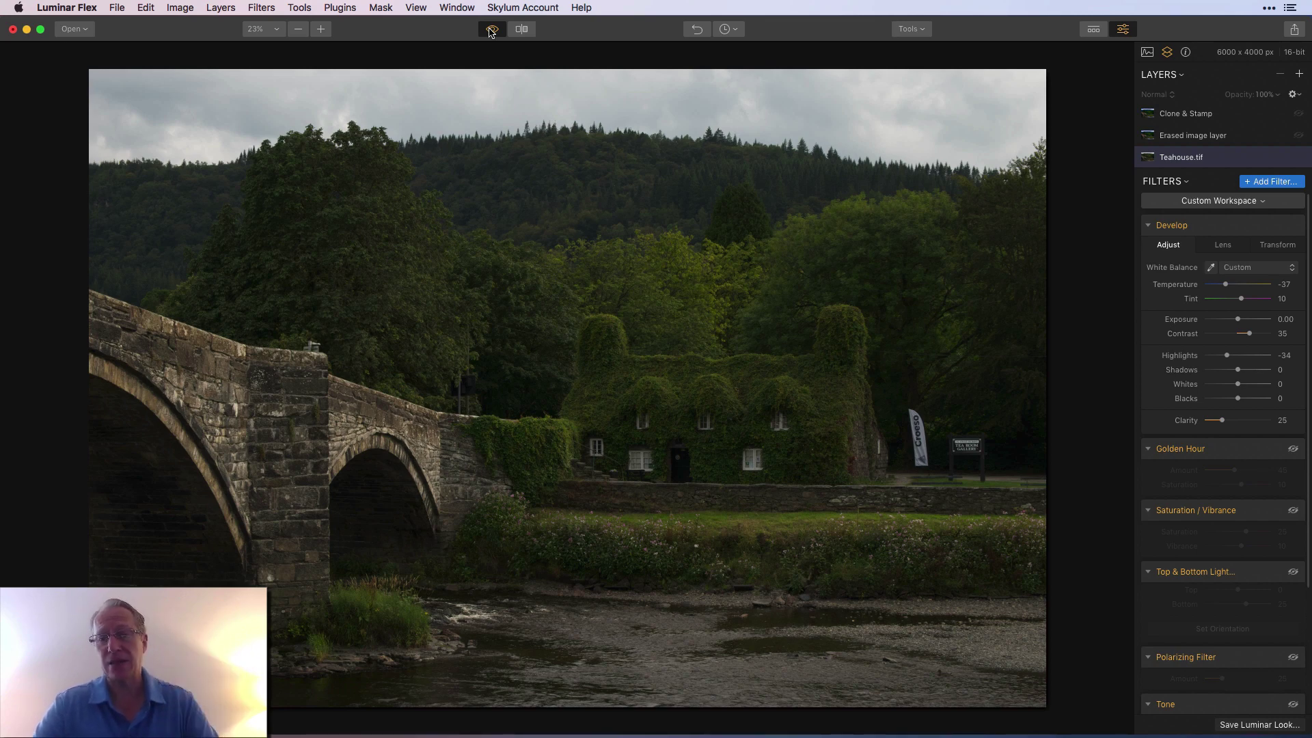
left_click(490, 32)
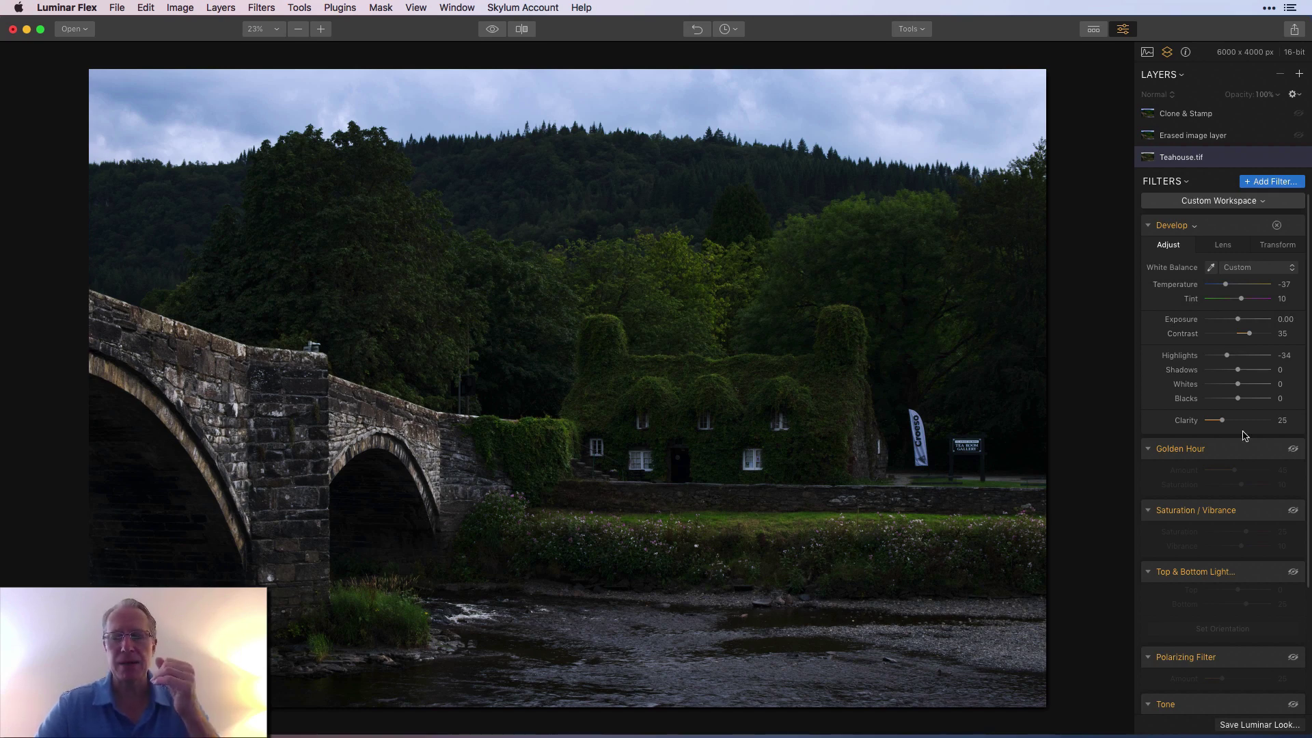
scroll(1245, 434, "down", 1)
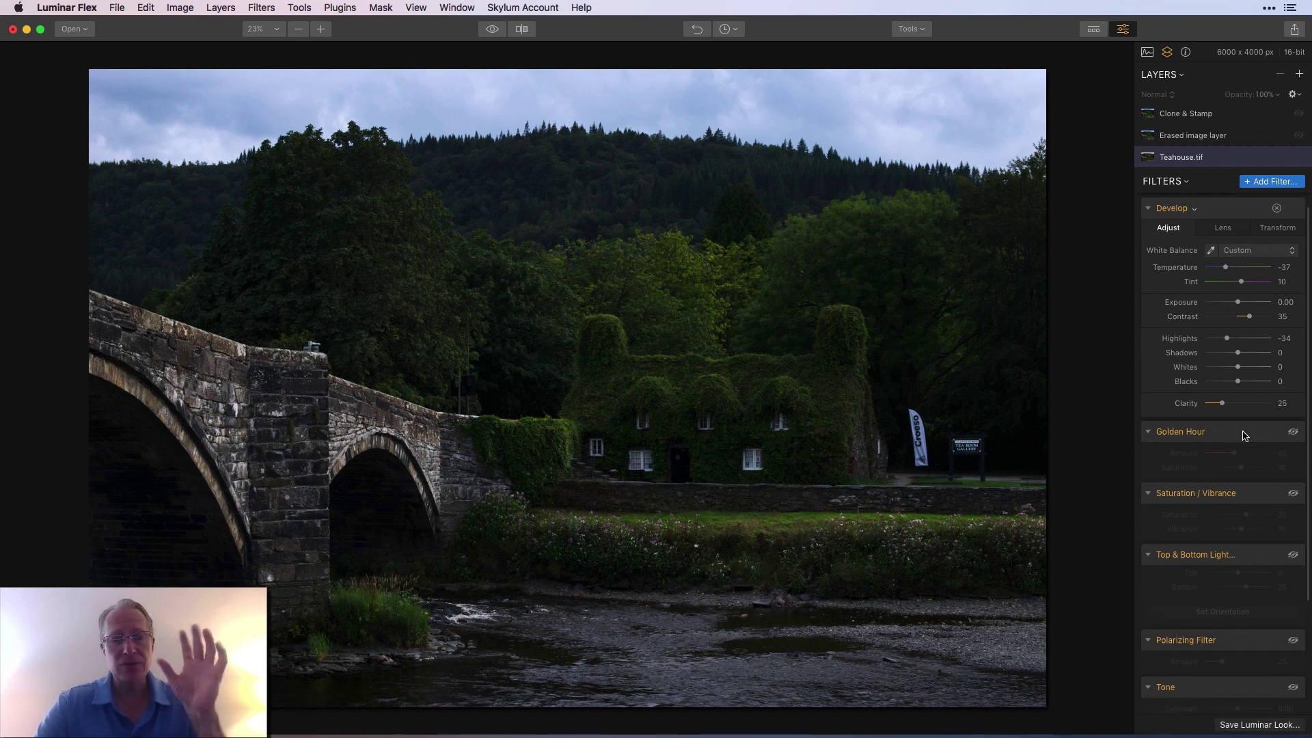
left_click(490, 31)
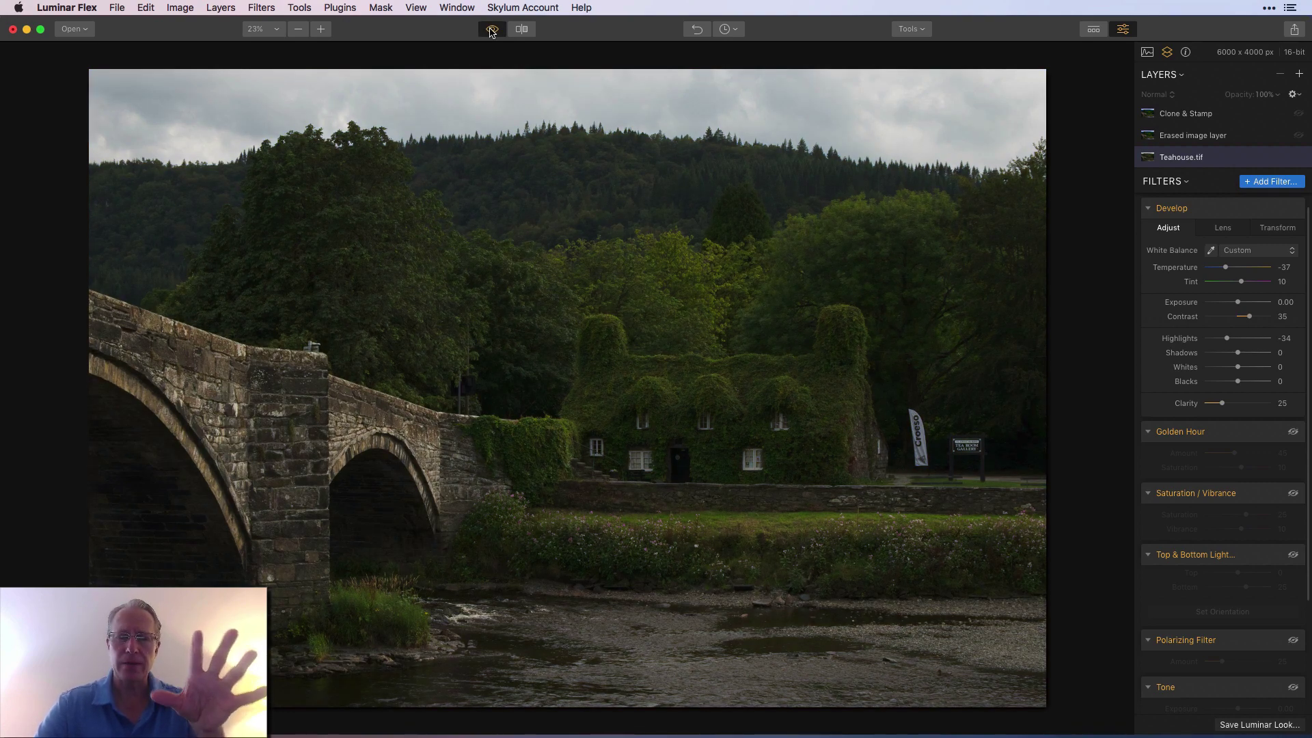
left_click(491, 31)
left_click(491, 31)
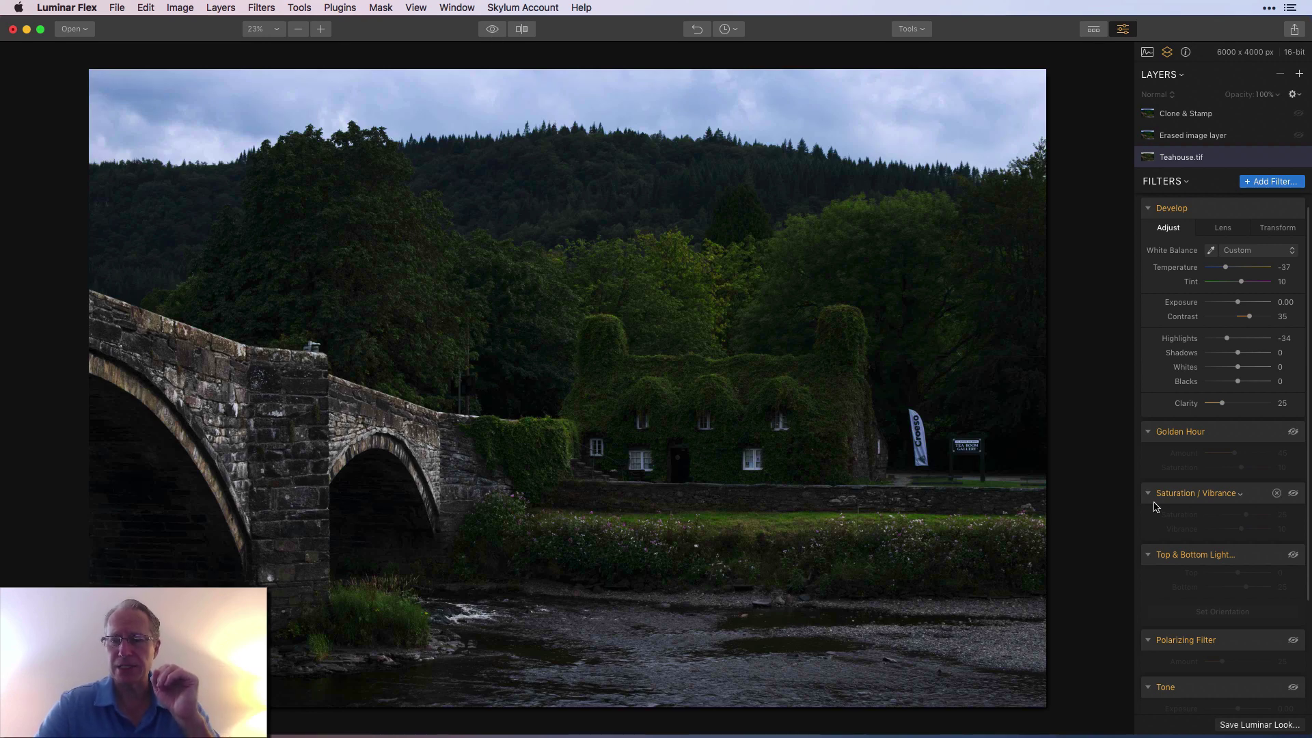
Enable the Golden Hour, Saturation / Vibrance and Top & Bottom Light filters, checking Golden Hour's effect
left_click(1292, 432)
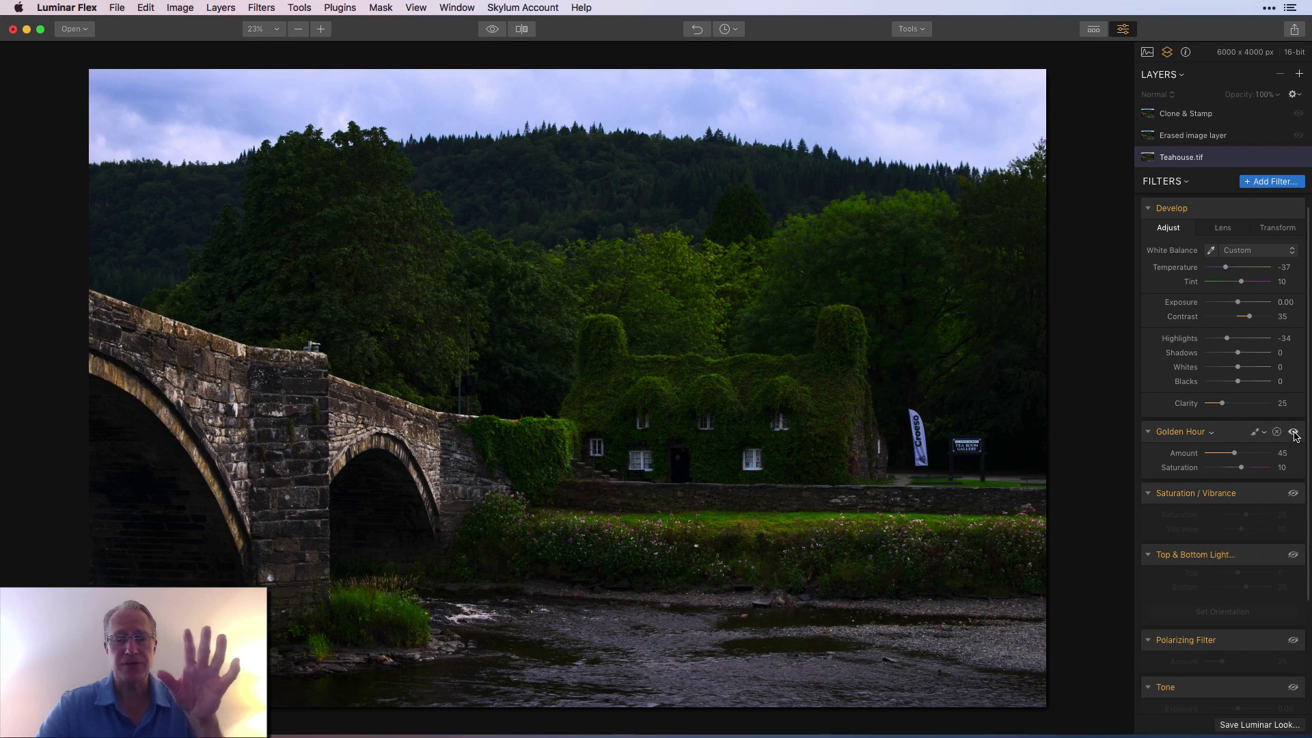
left_click(1293, 432)
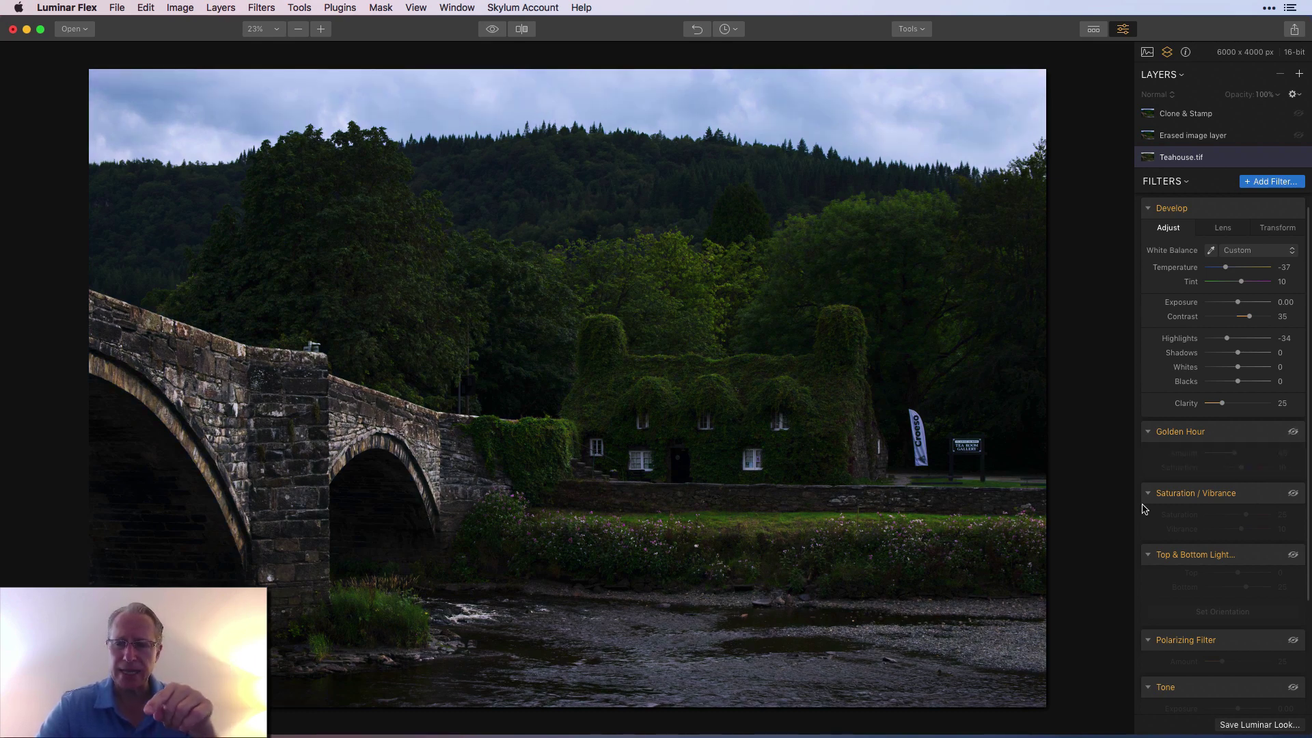
left_click(1294, 432)
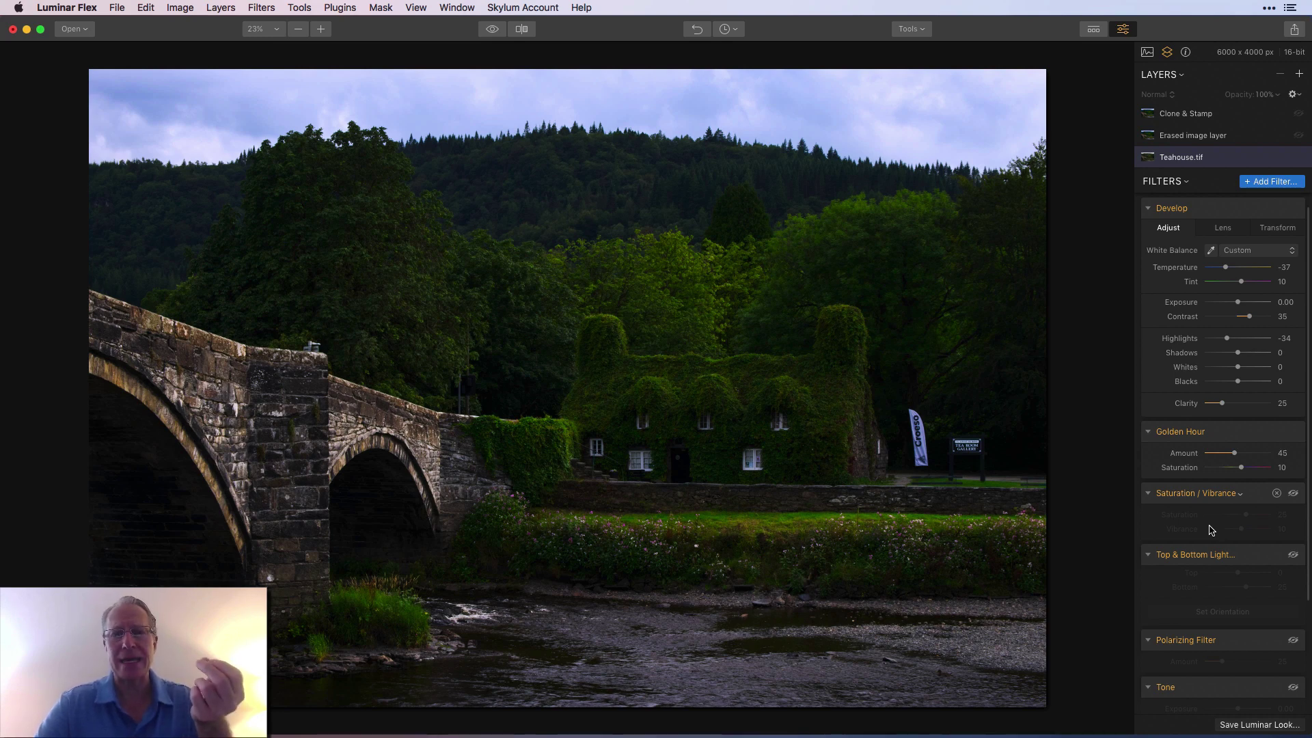
scroll(1271, 505, "down", 3)
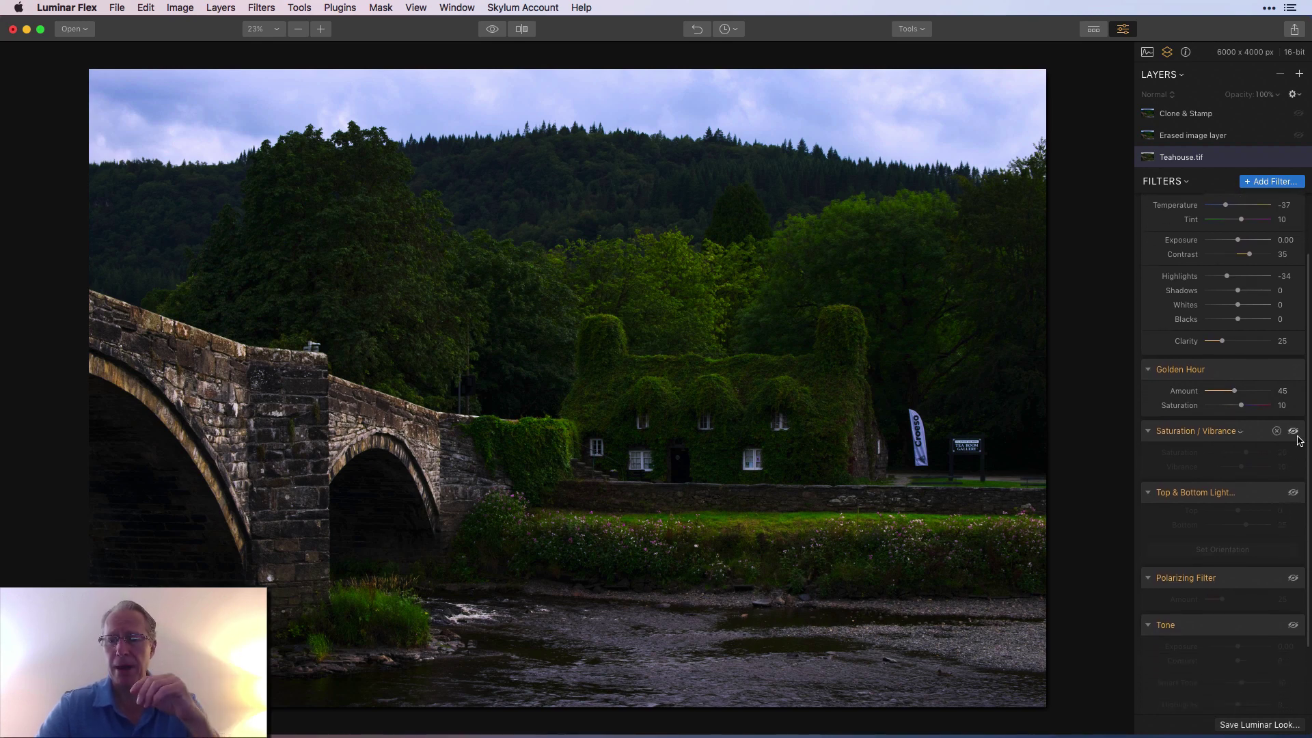
left_click(1293, 432)
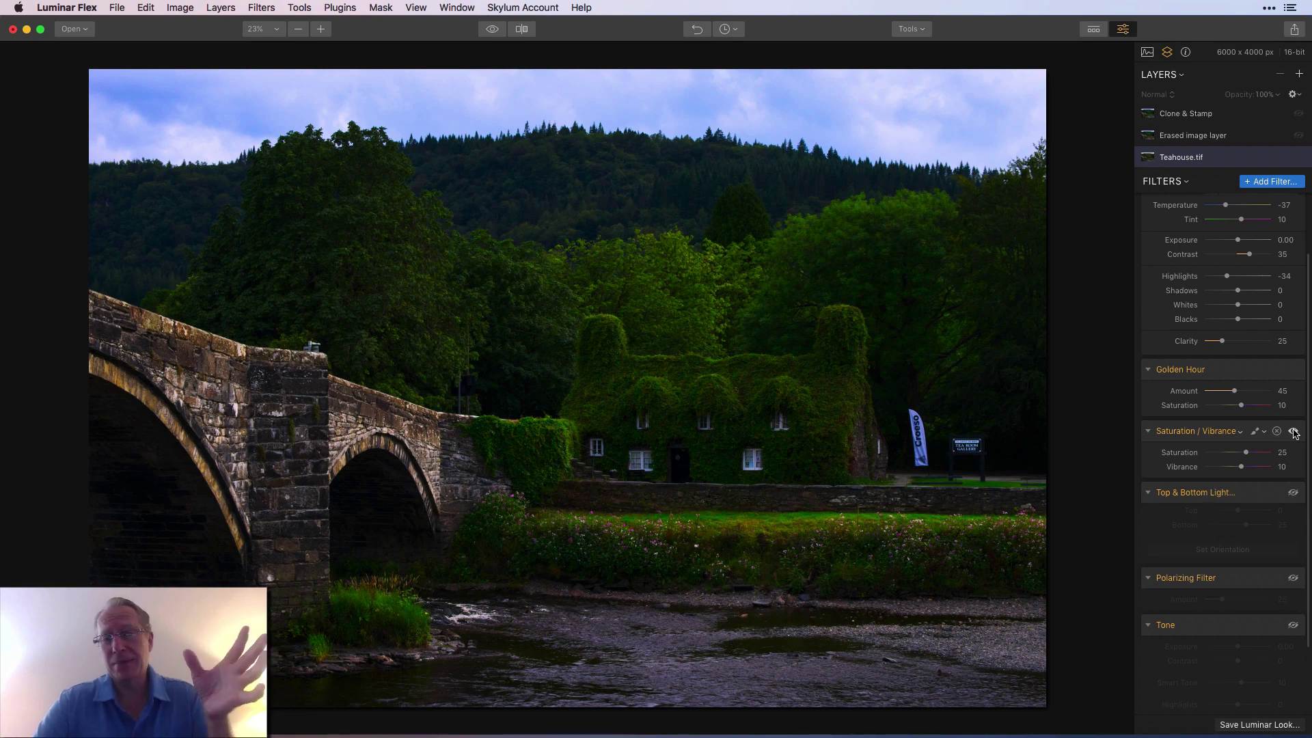
scroll(1295, 433, "down", 4)
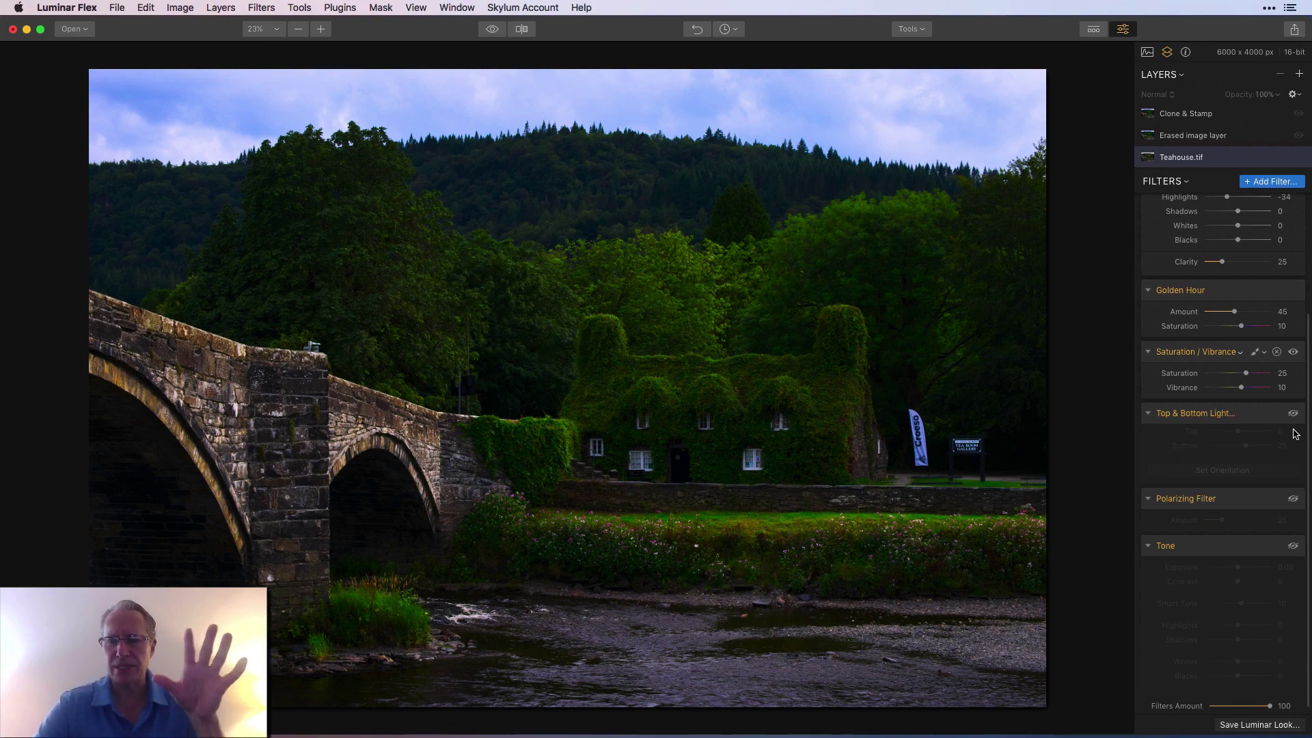
left_click(1293, 414)
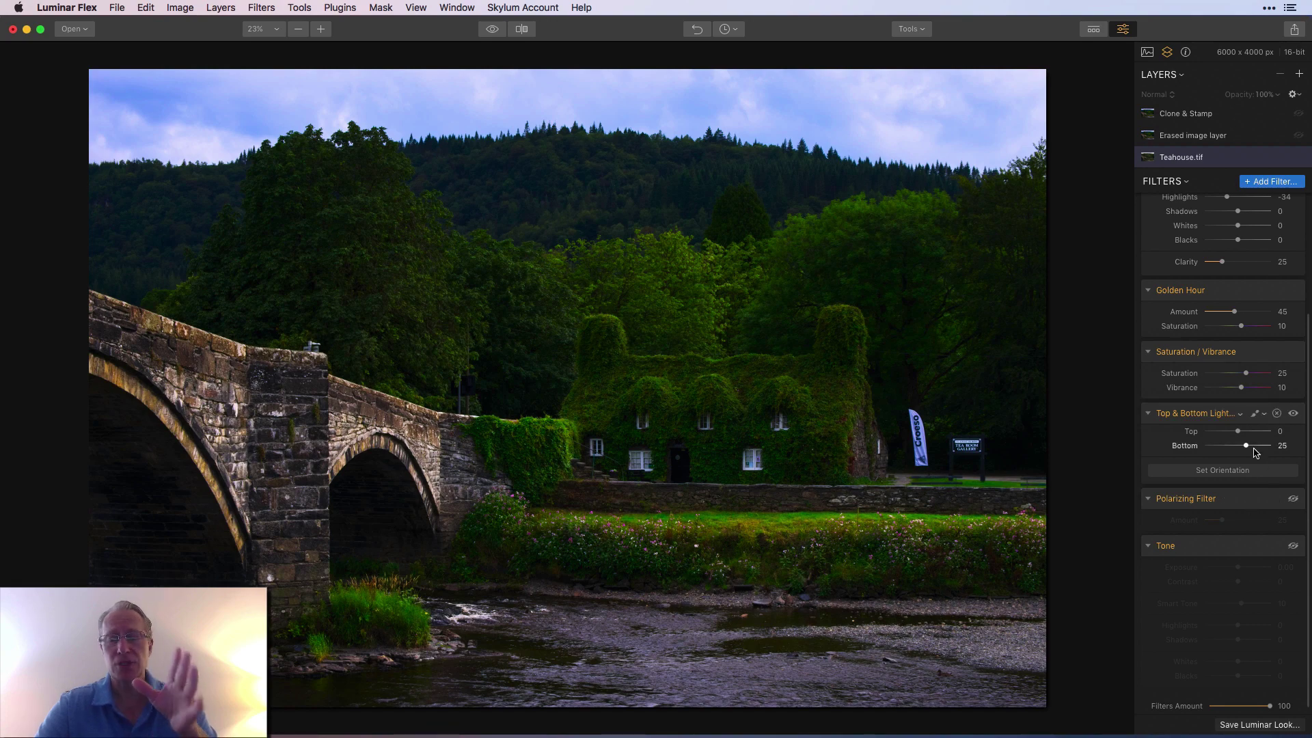
Enable Polarizing Filter (Amount 25) and Tone (Smart Tone 10), then compare against the unedited original
scroll(1271, 478, "down", 1)
left_click(1293, 492)
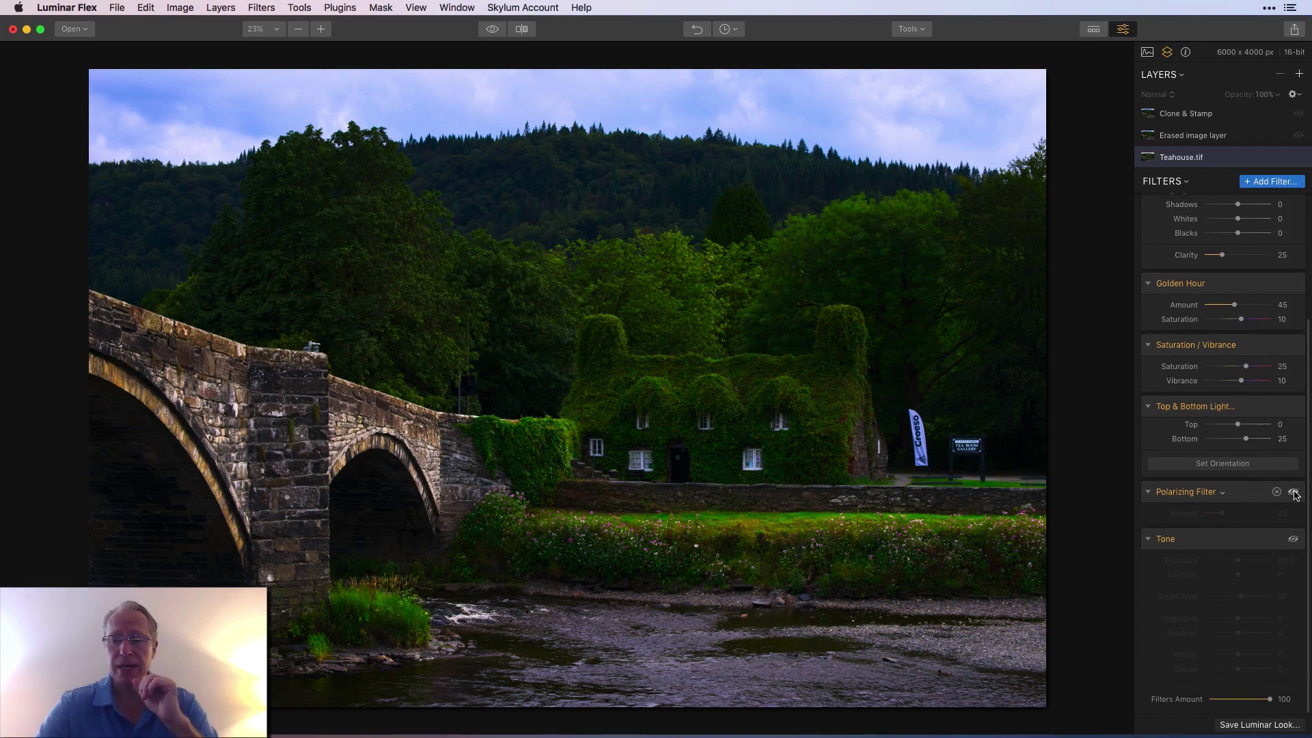
left_click(1293, 492)
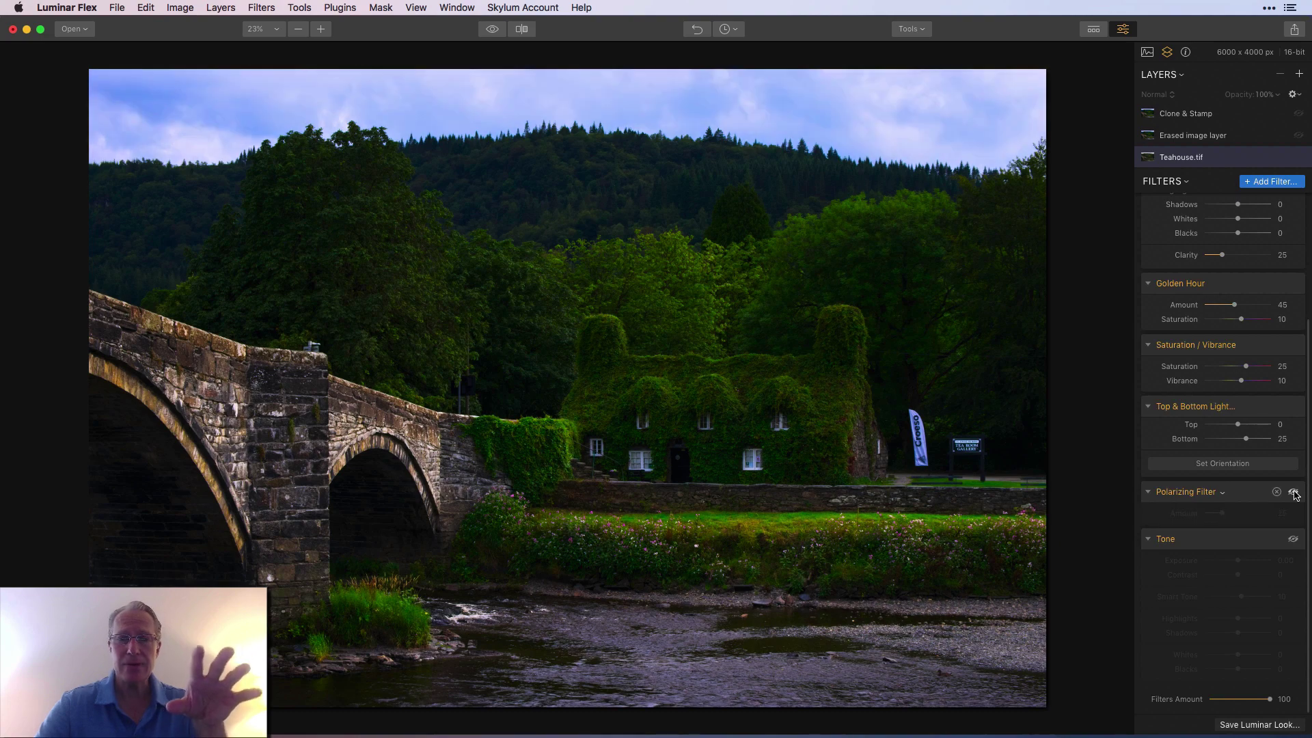
left_click(1293, 492)
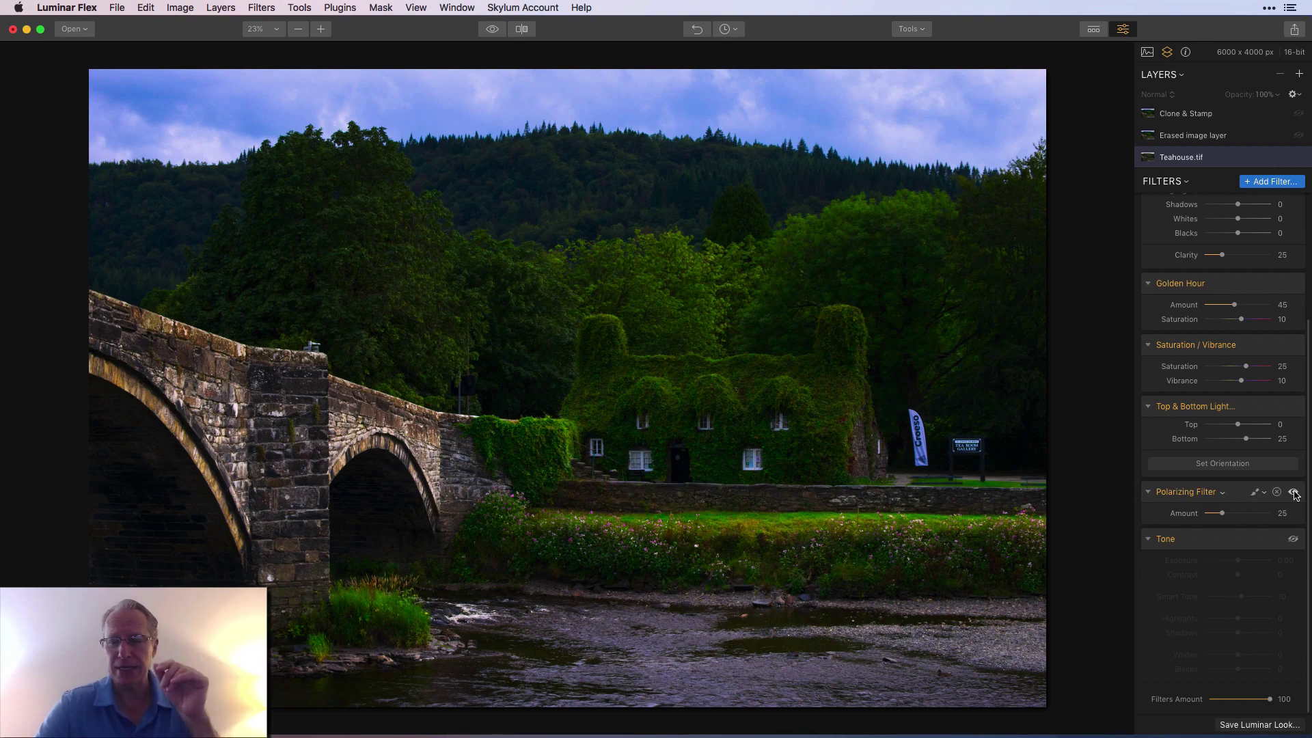
left_click(1293, 539)
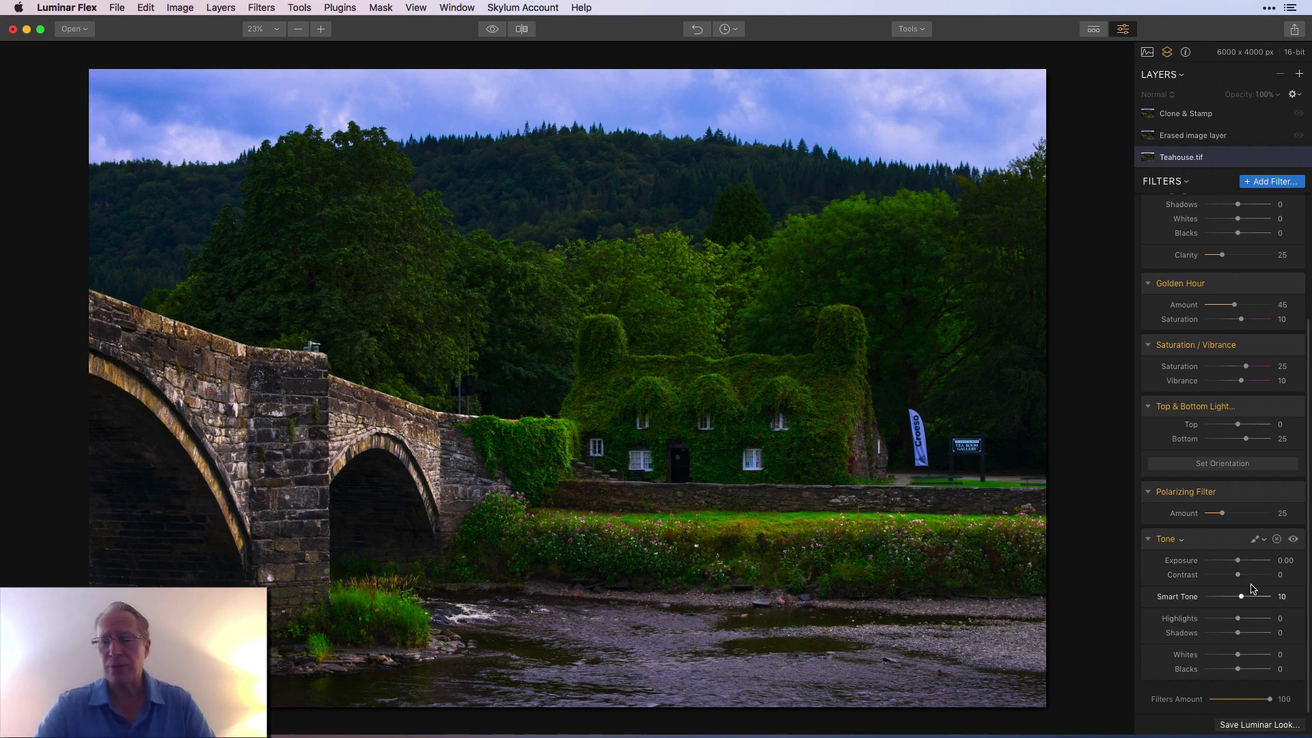
left_click(490, 32)
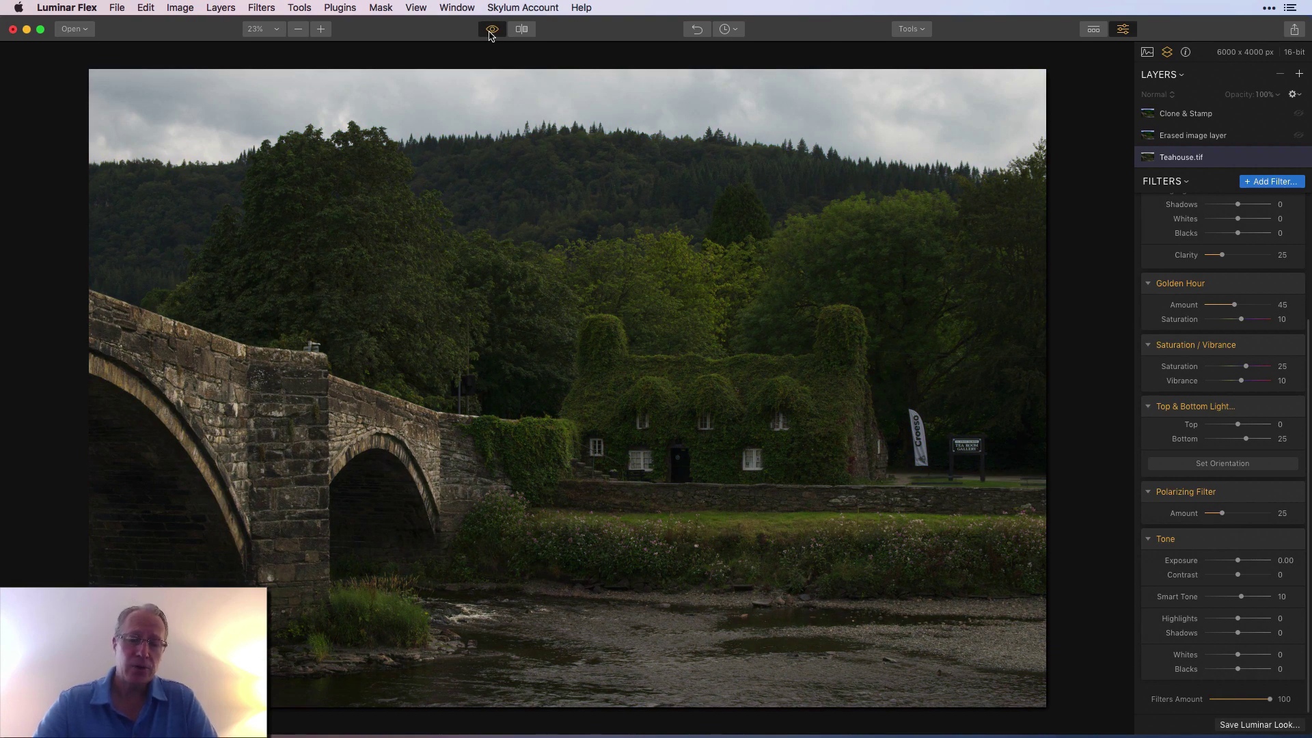
left_click(491, 30)
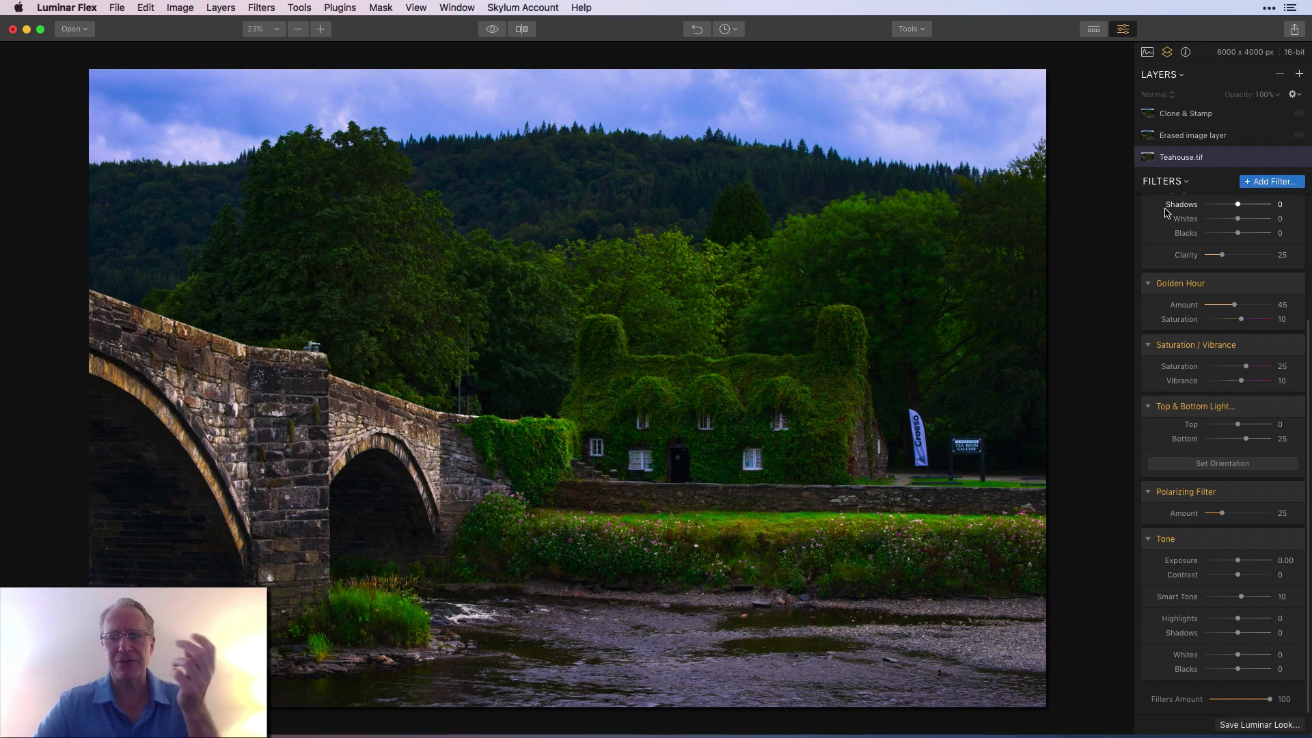
Show the Erased image layer to remove the Croeso banner and sign, then show Clone & Stamp grass retouching
left_click(1210, 140)
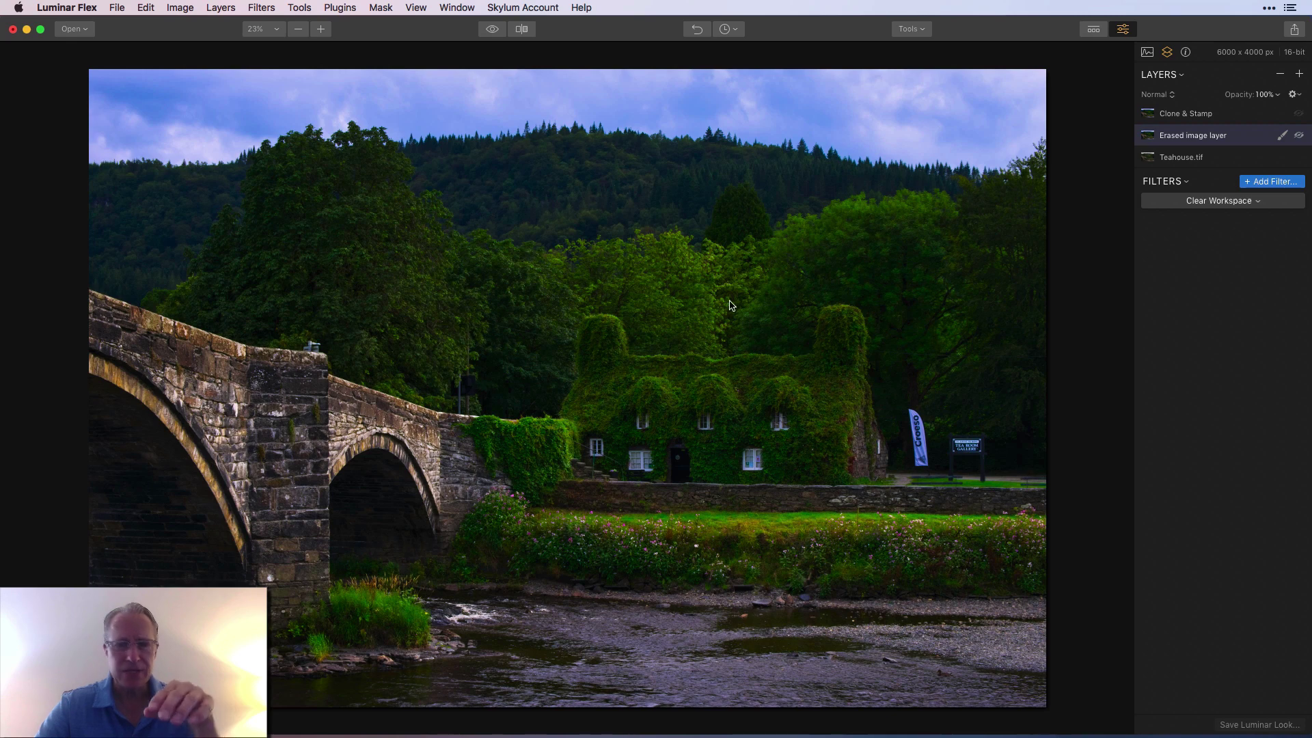
left_click(1299, 136)
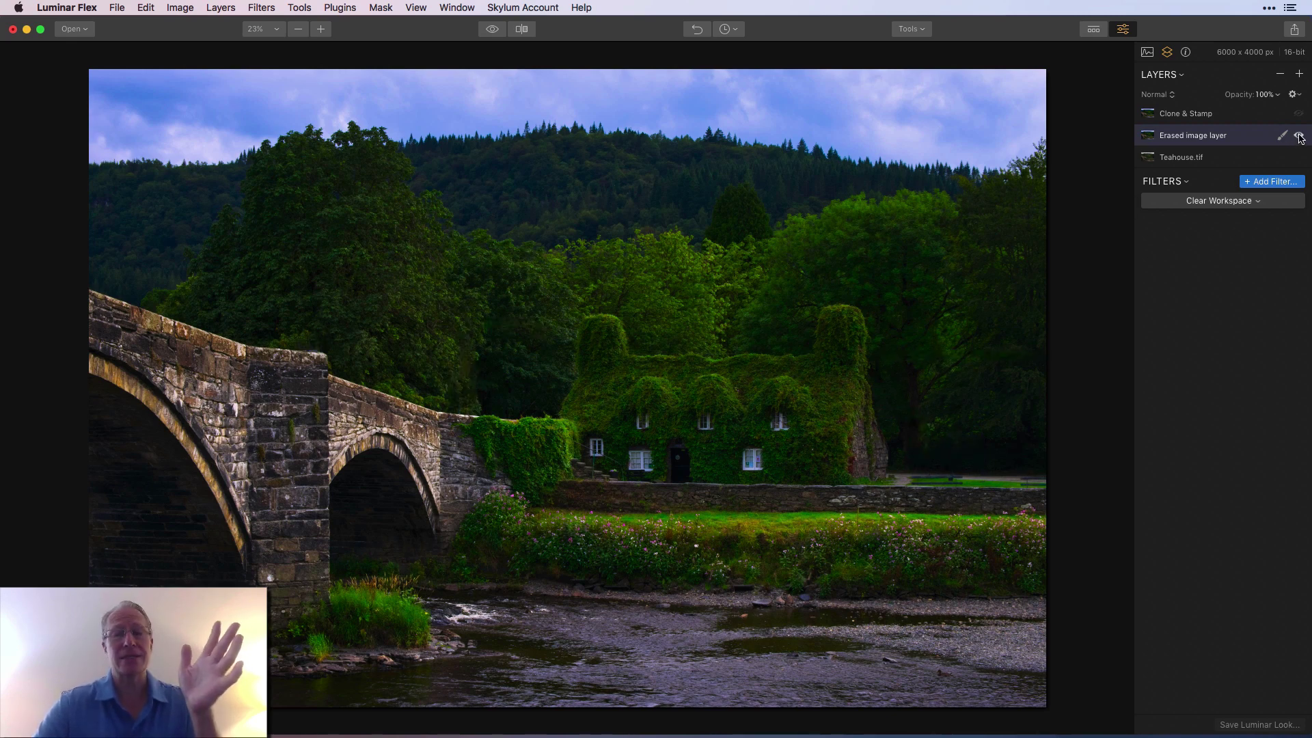
left_click(1300, 137)
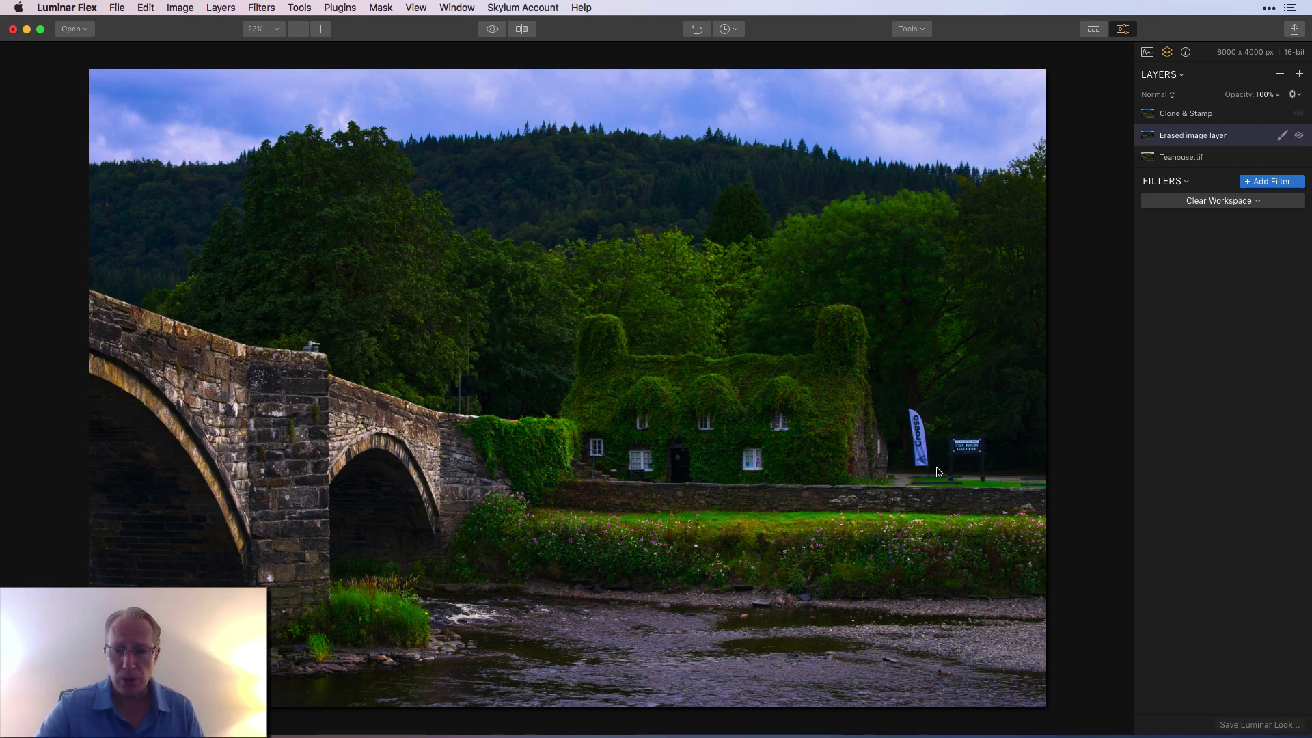
left_click(1299, 136)
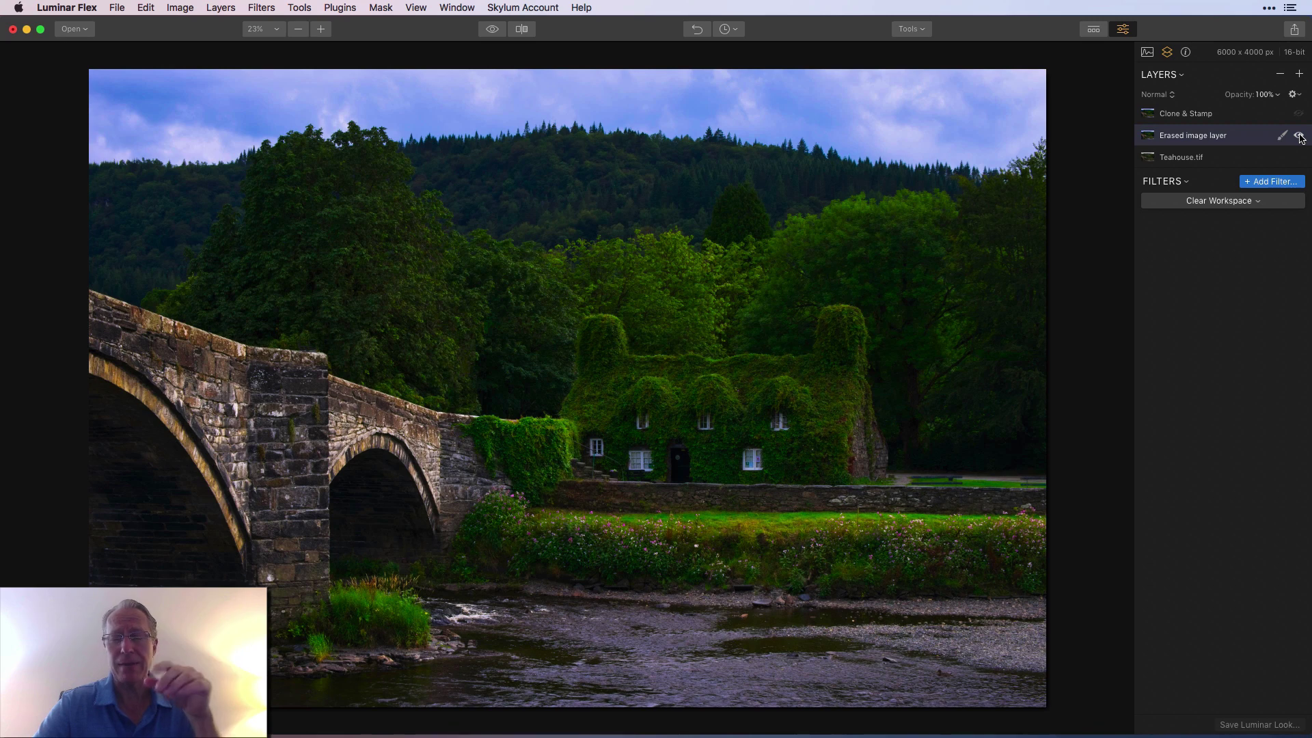
left_click(1257, 118)
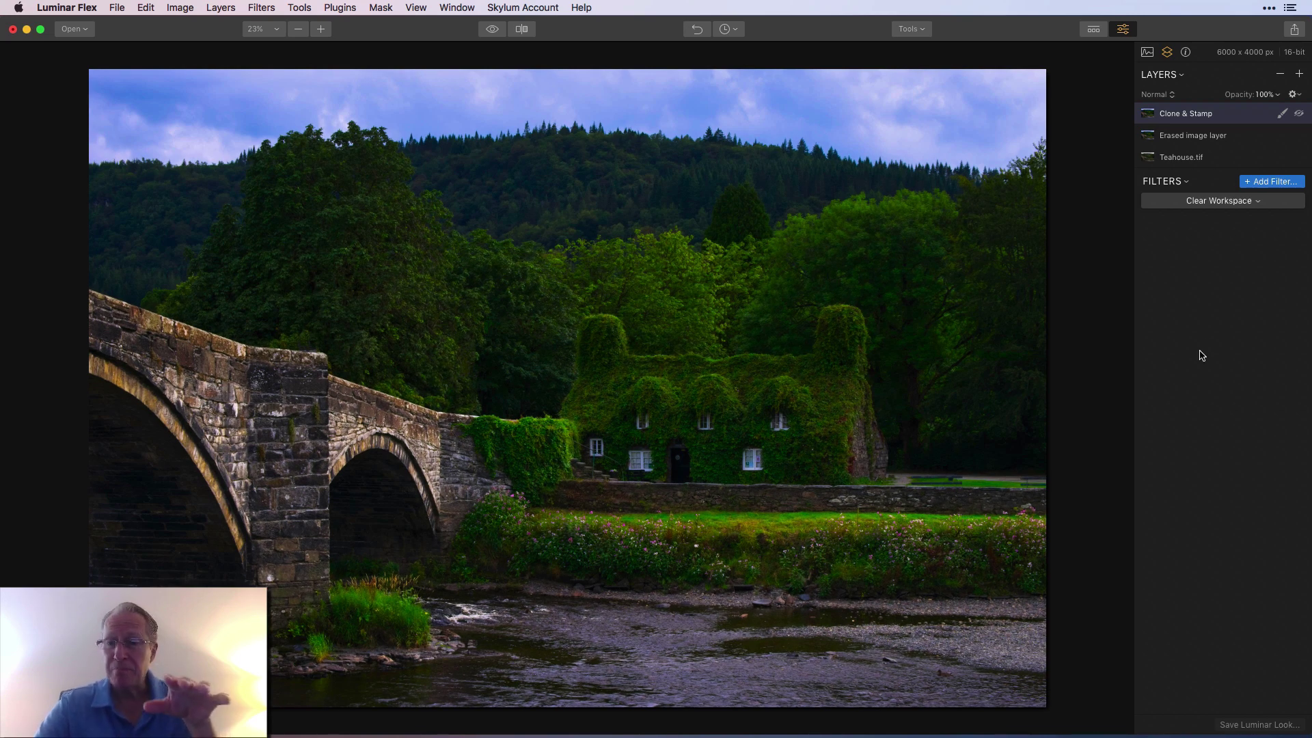
left_click(1298, 114)
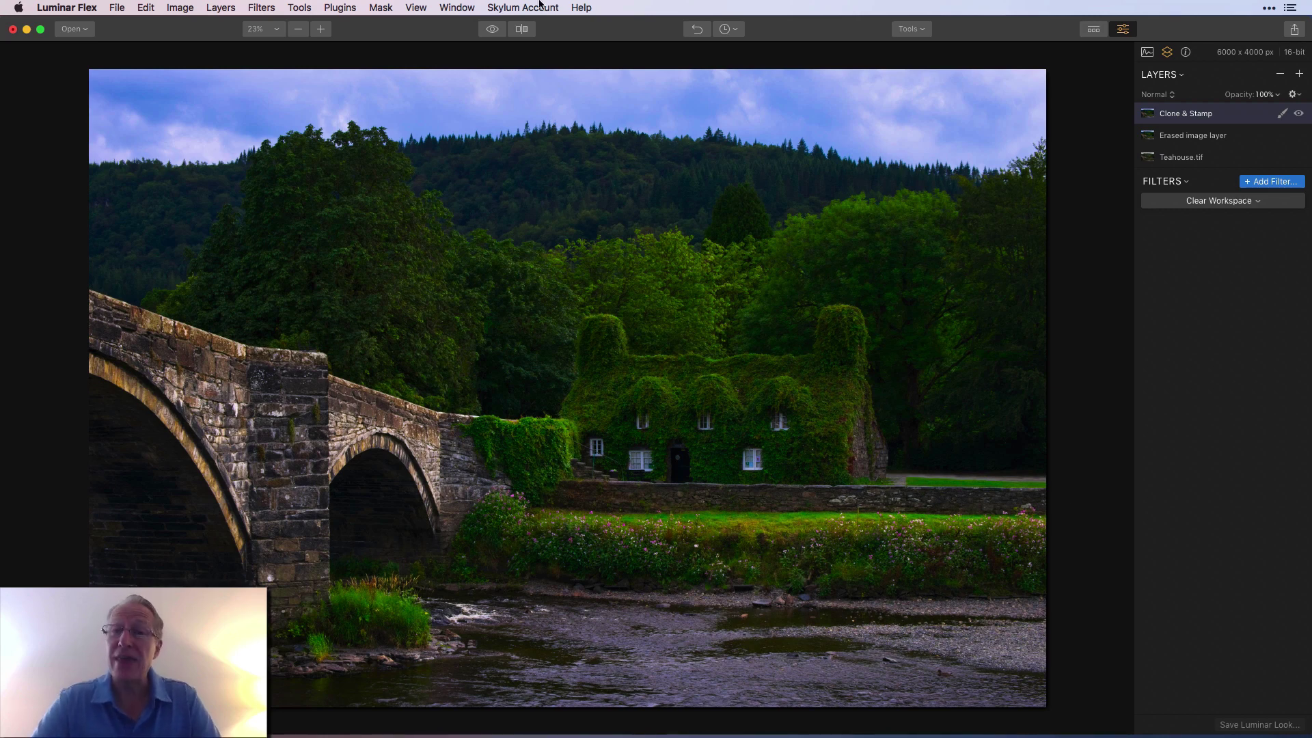
Send the photo to the Topaz Studio 2 plugin and decline the available updates
left_click(346, 7)
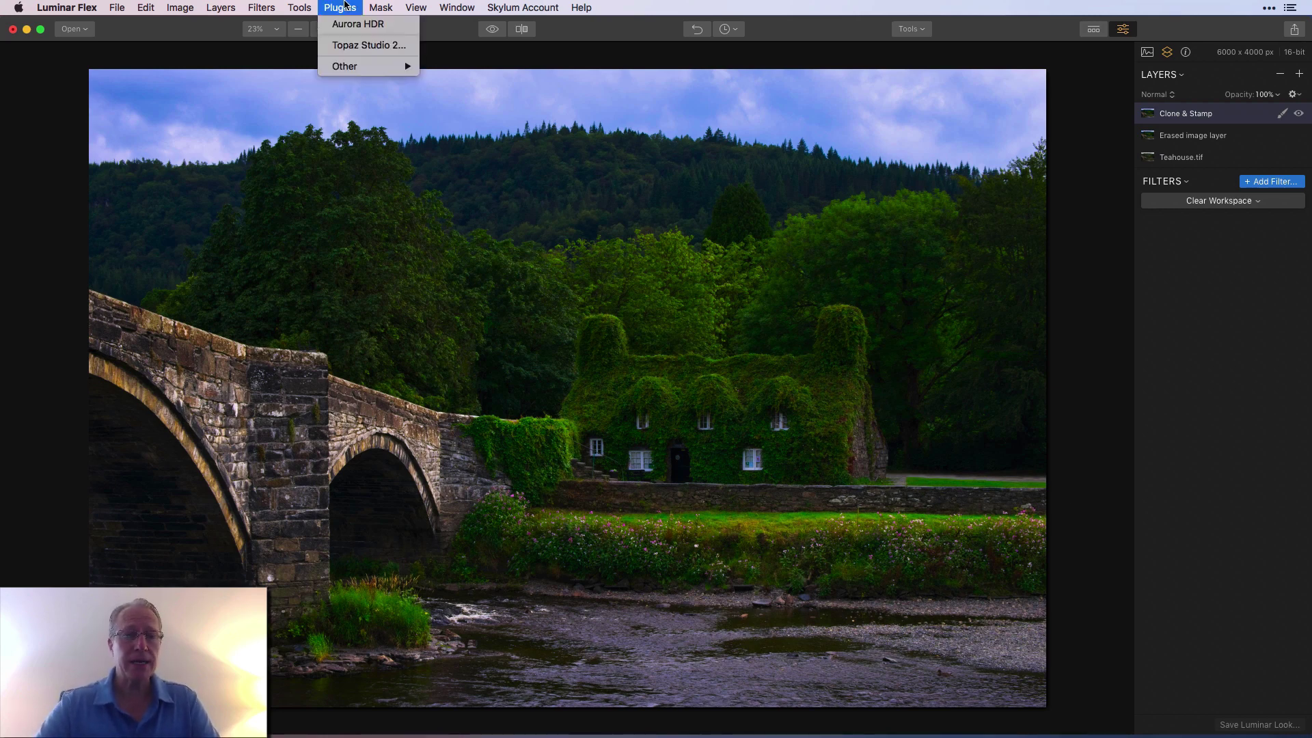
left_click(357, 46)
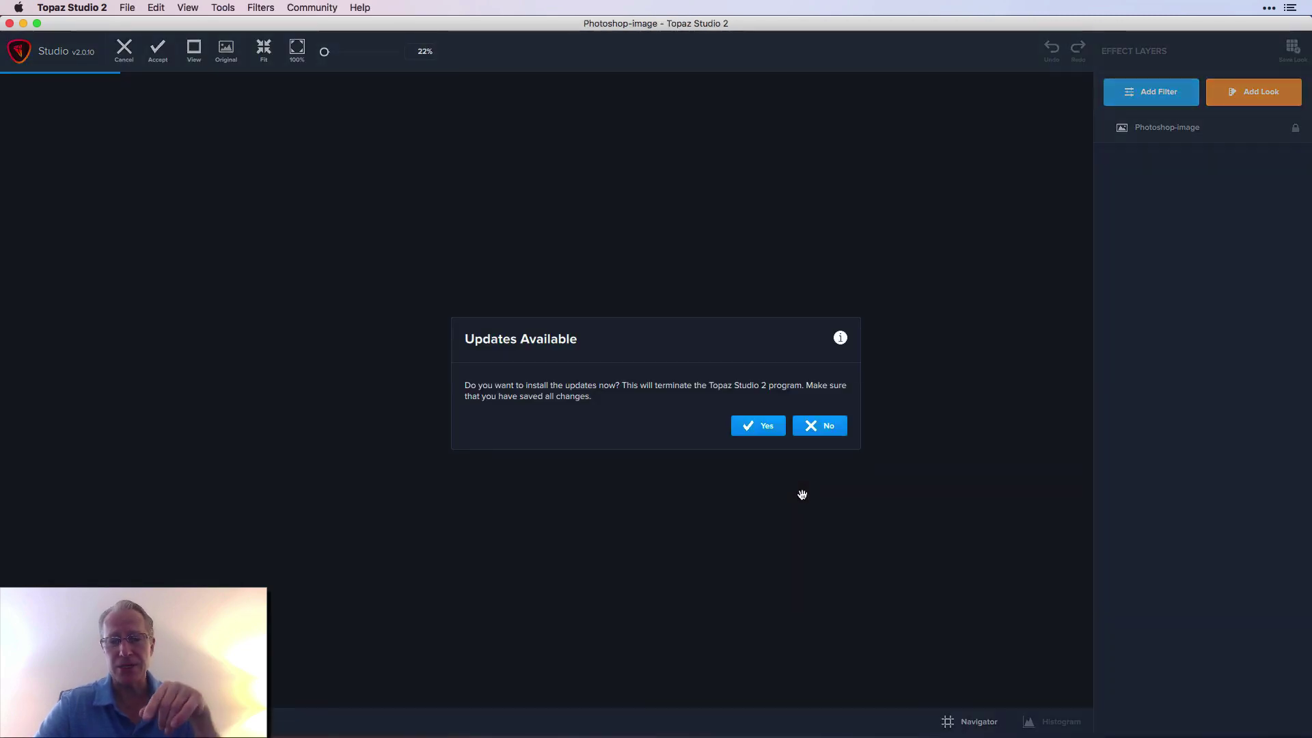
left_click(828, 427)
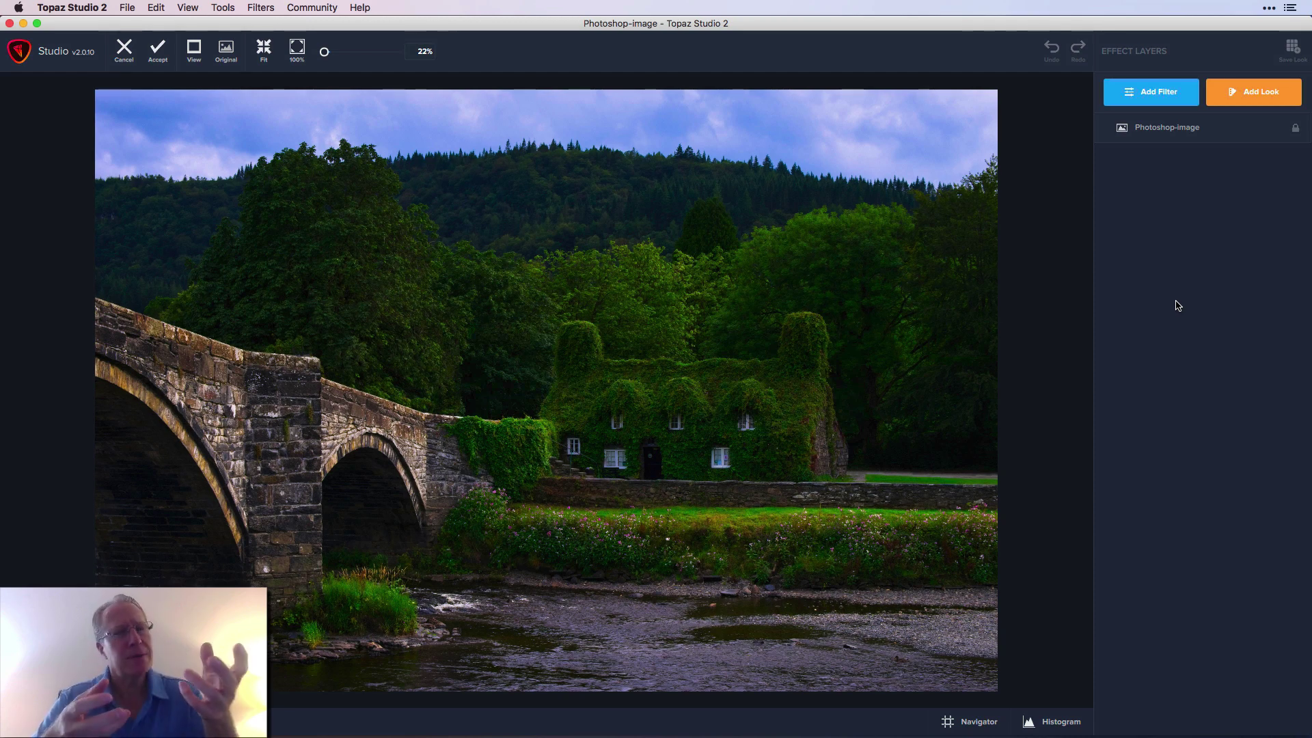
Apply the Van Gogh look from the Artistic category, sorted by Impression
left_click(1249, 103)
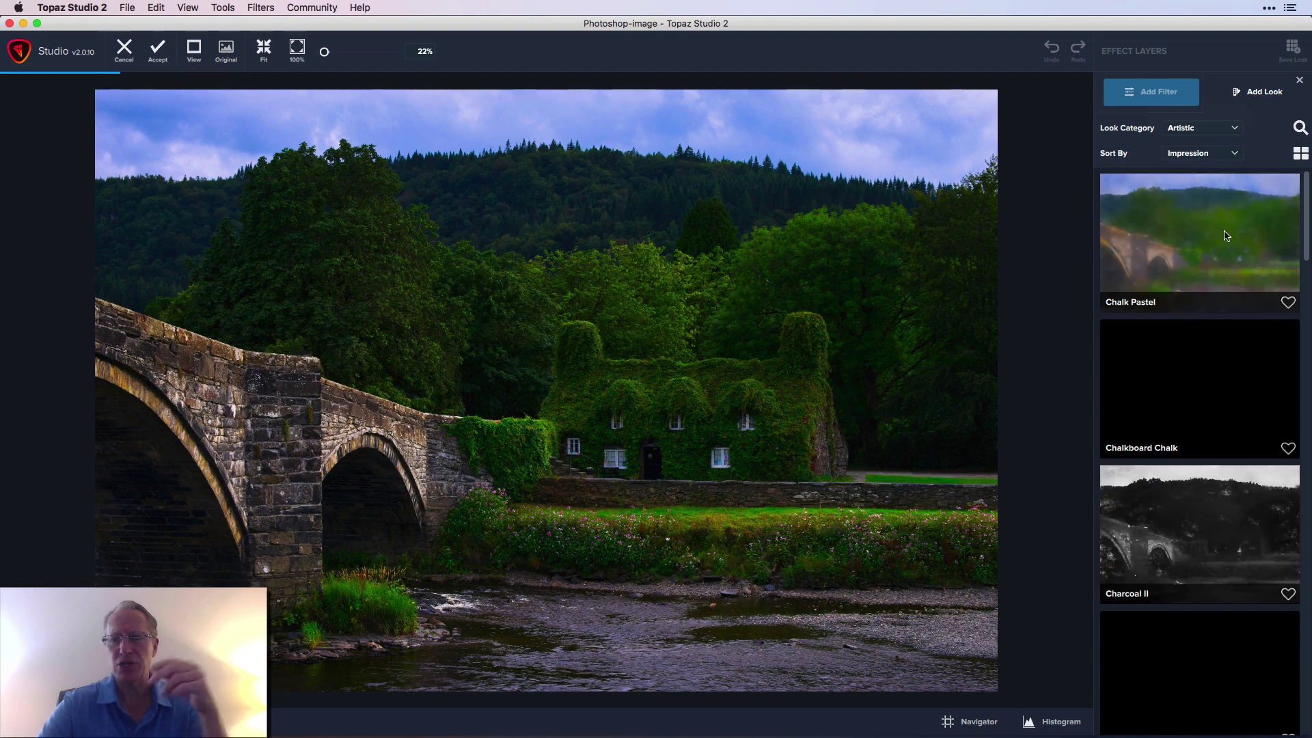
left_click(1214, 130)
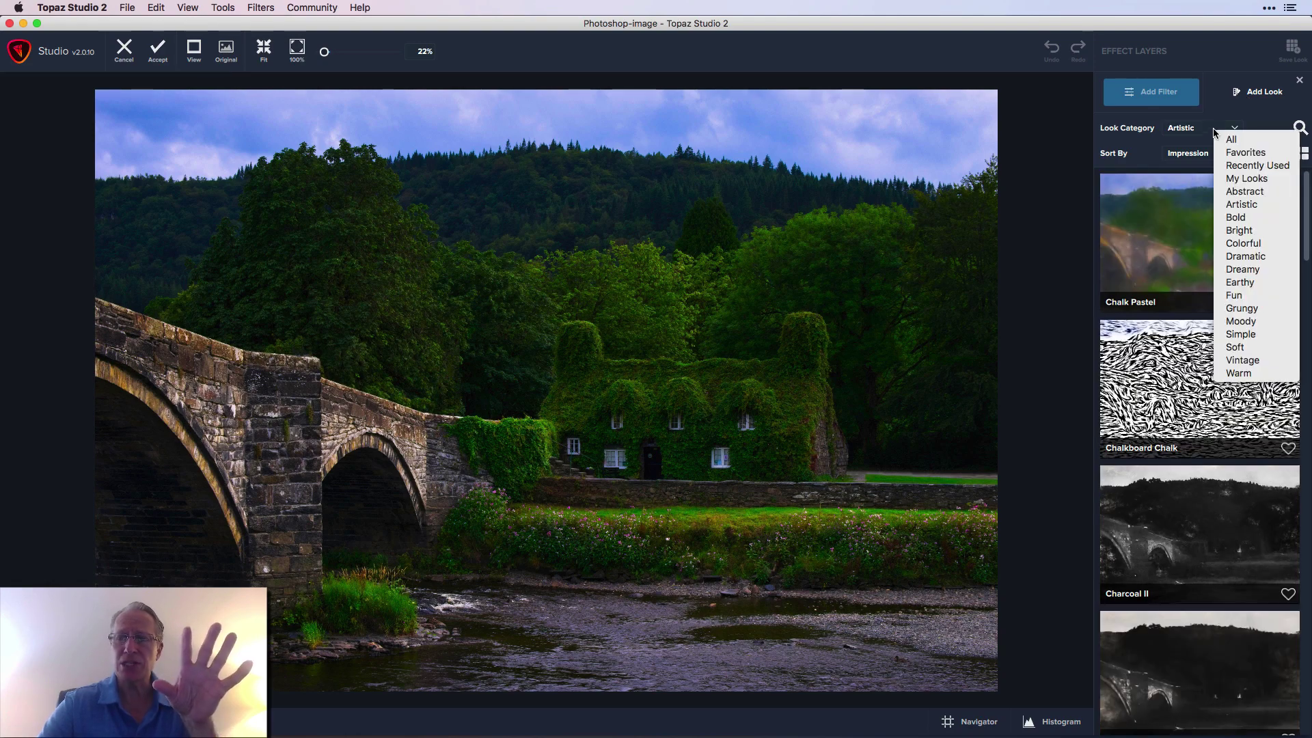
left_click(1205, 153)
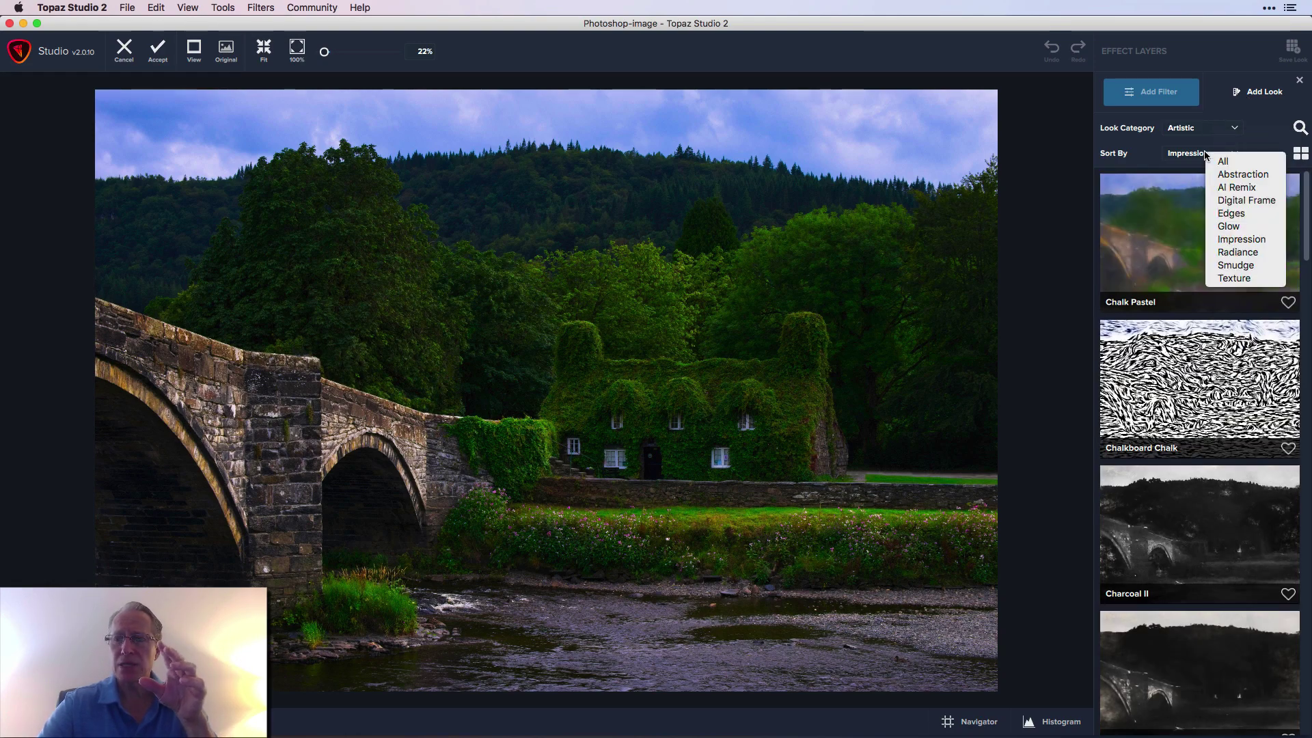
left_click(1205, 154)
scroll(1226, 378, "down", 10)
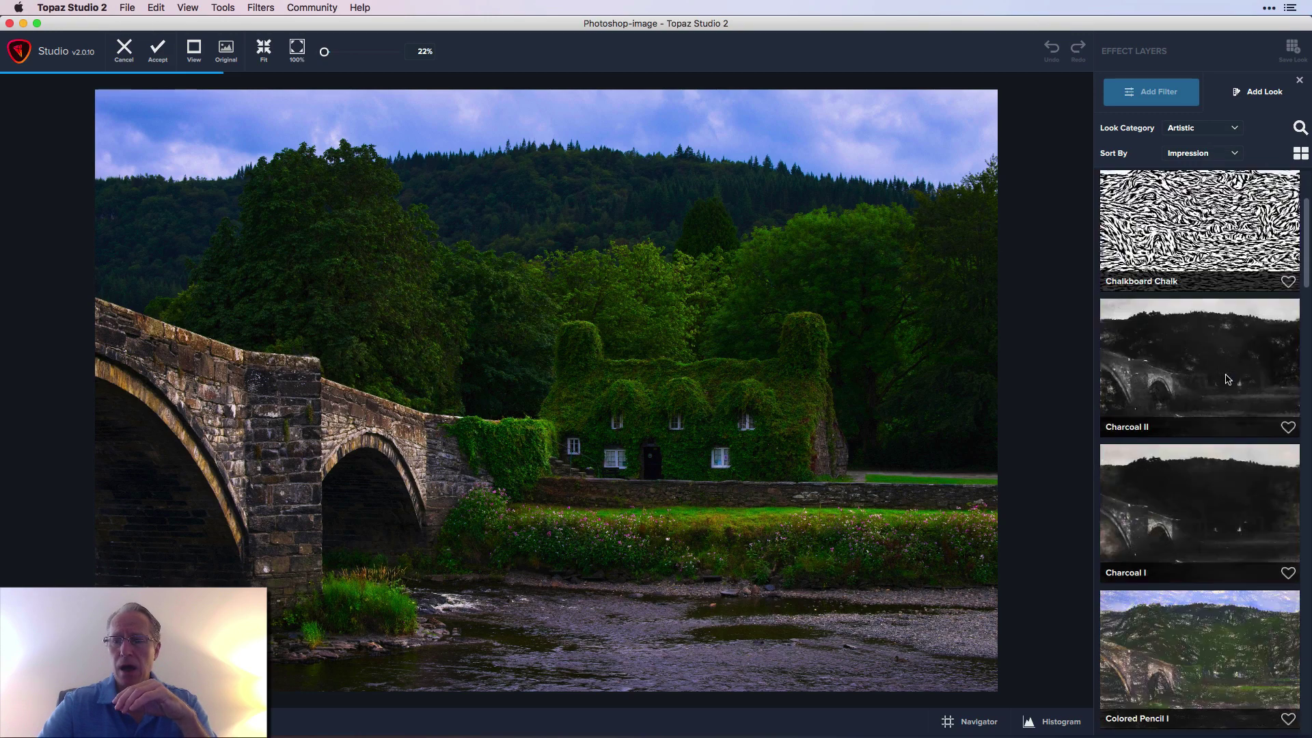
scroll(1228, 379, "down", 10)
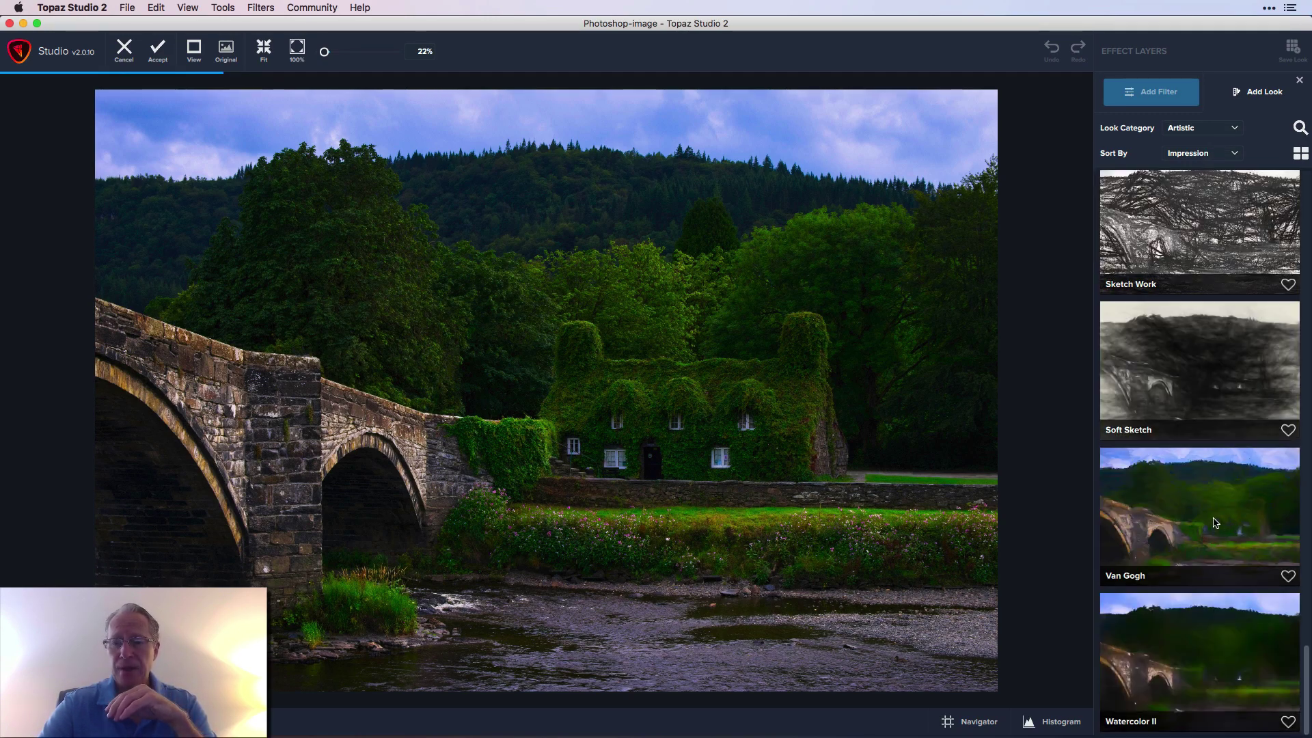
left_click(1206, 529)
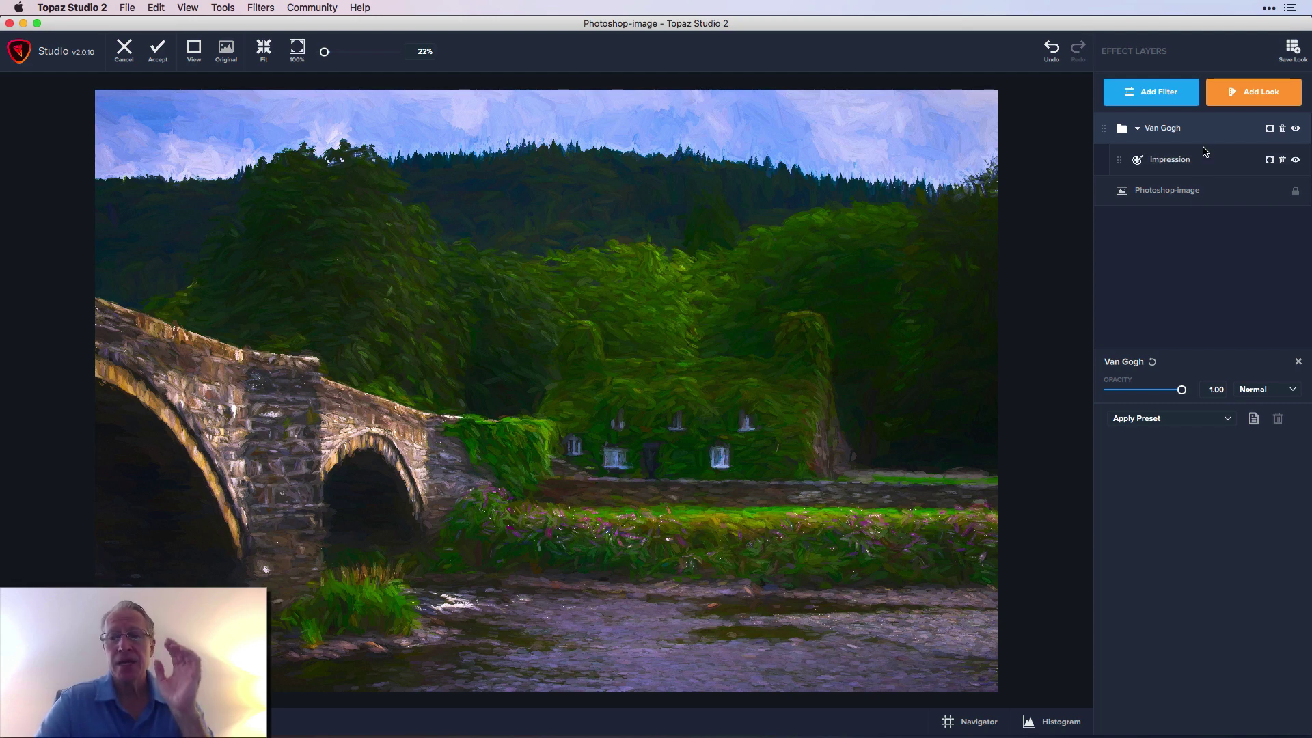
left_click(1198, 168)
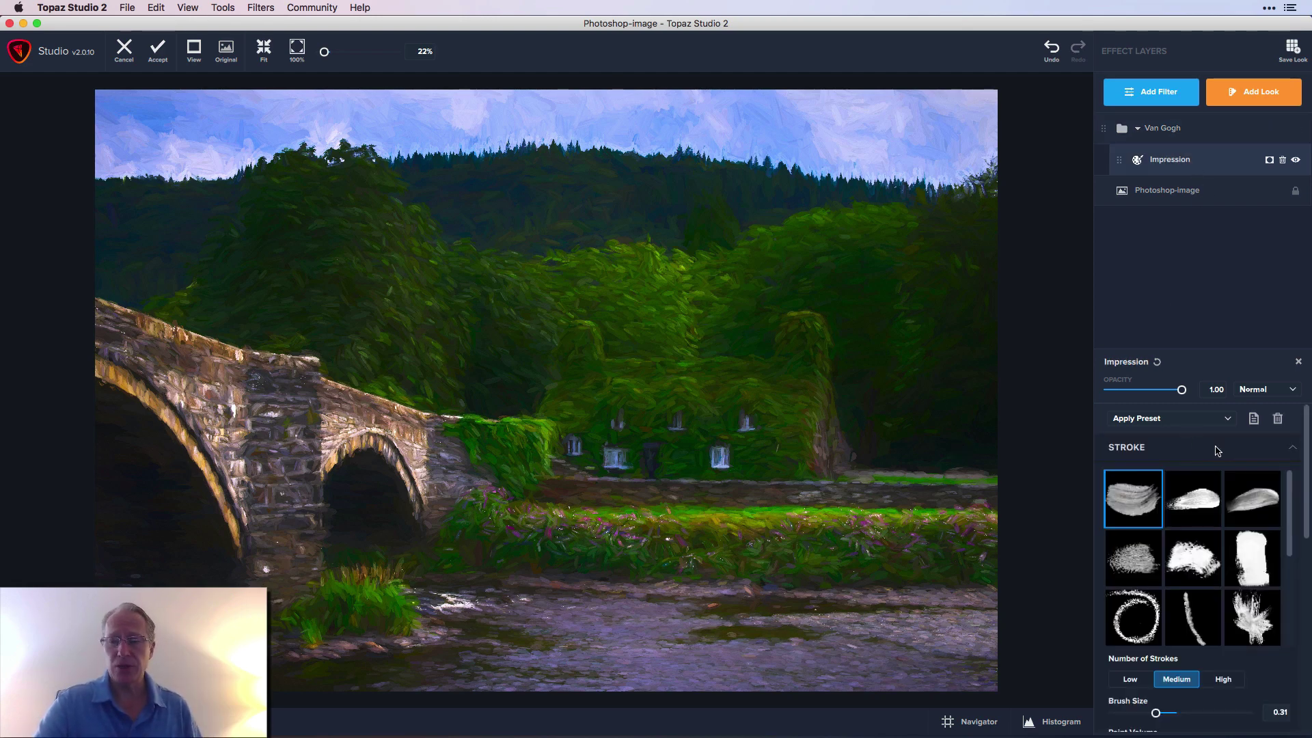
scroll(1290, 618, "down", 4)
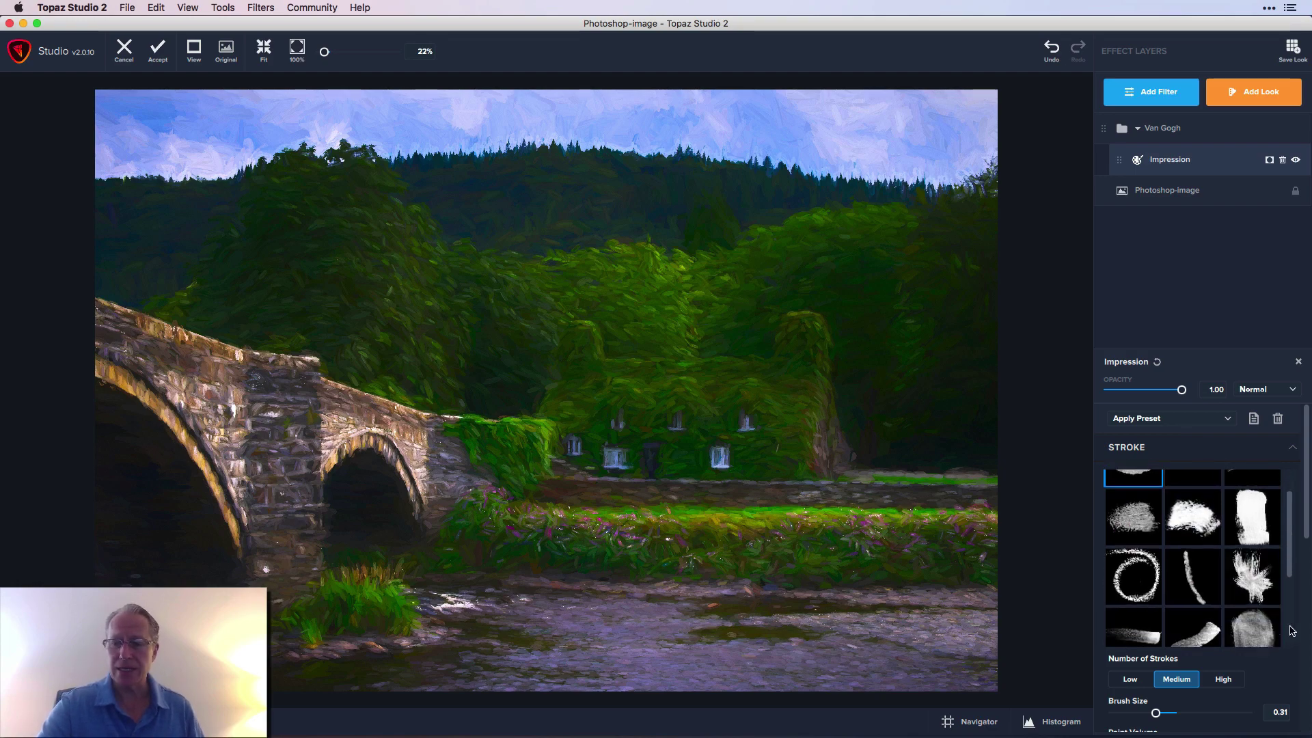
scroll(1306, 528, "down", 10)
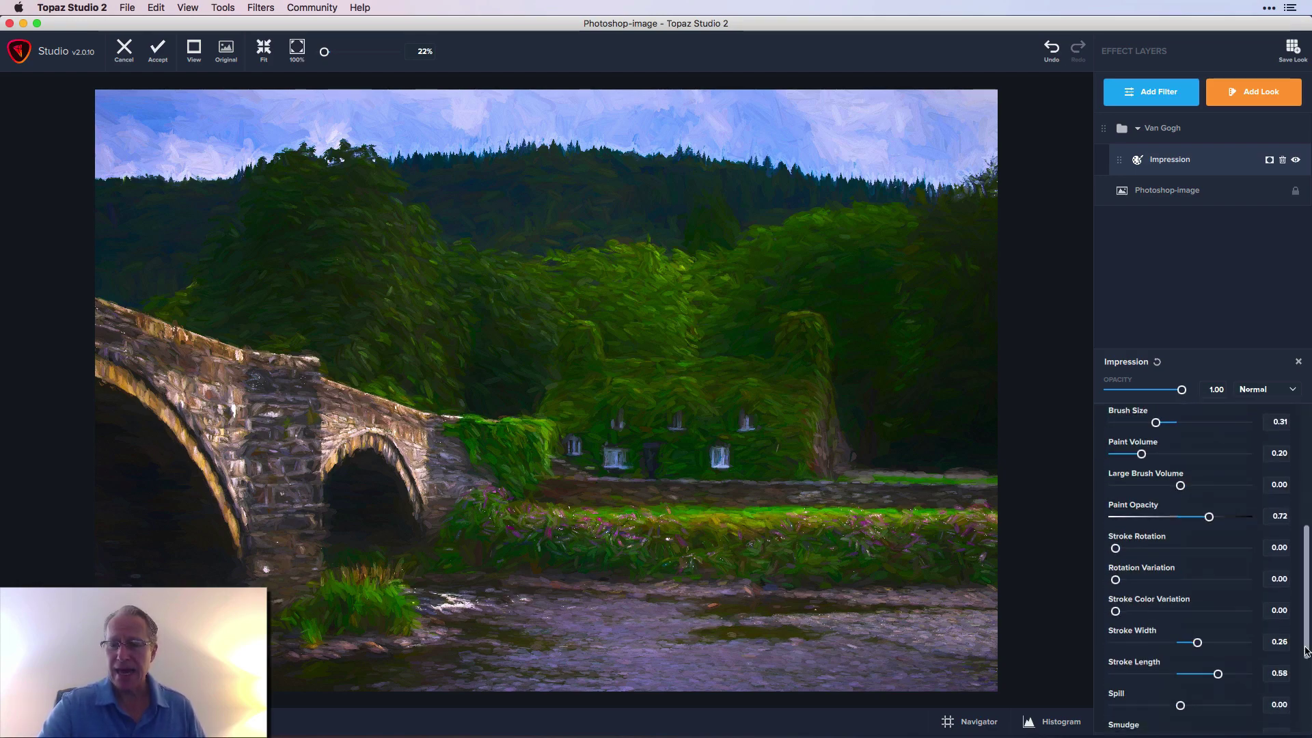
scroll(1306, 529, "up", 10)
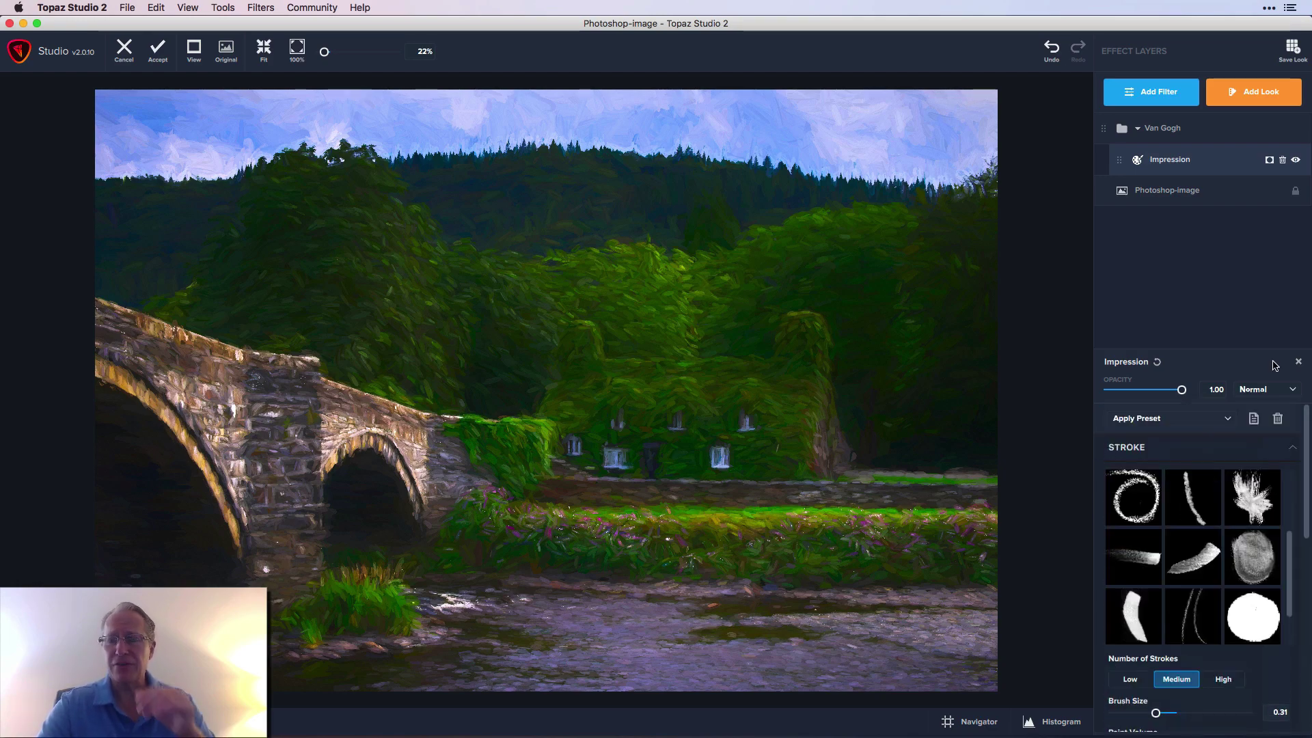
left_click(1191, 140)
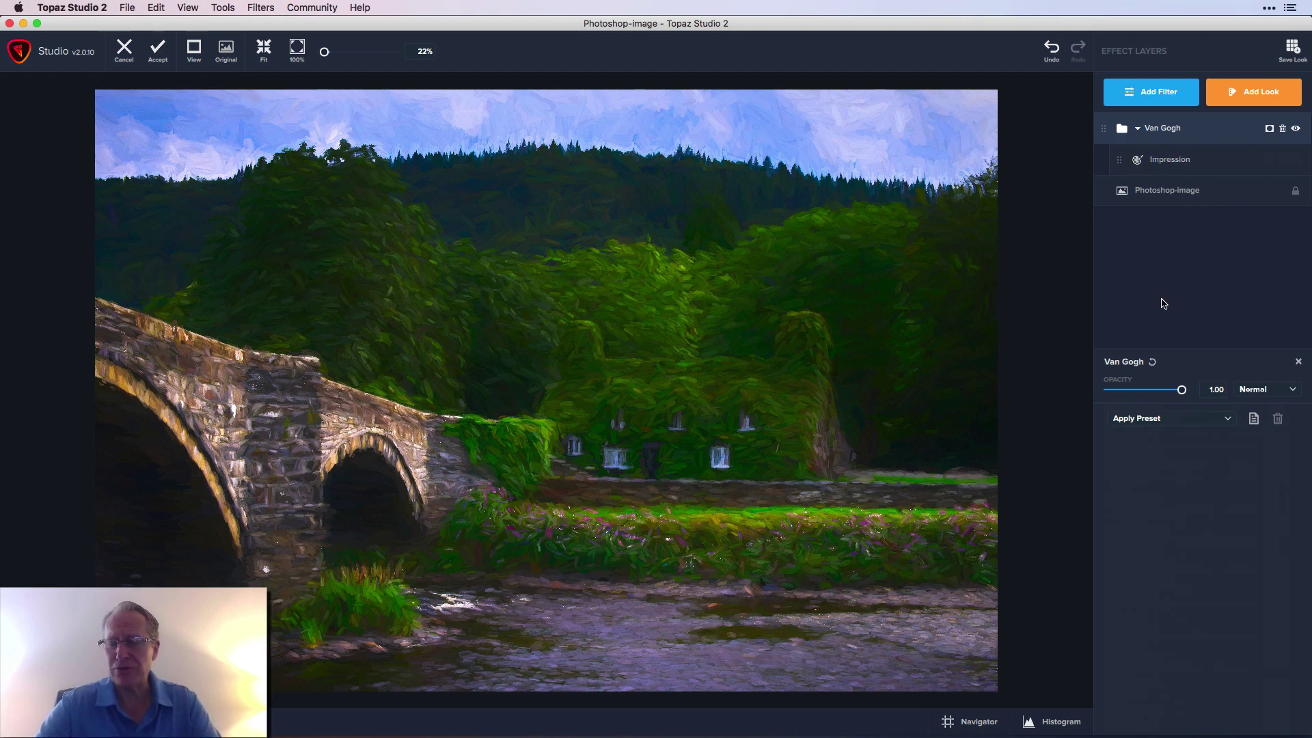
Lower the Van Gogh opacity to 0.30, checking cottage detail at 80% zoom against the original
left_click(1181, 390)
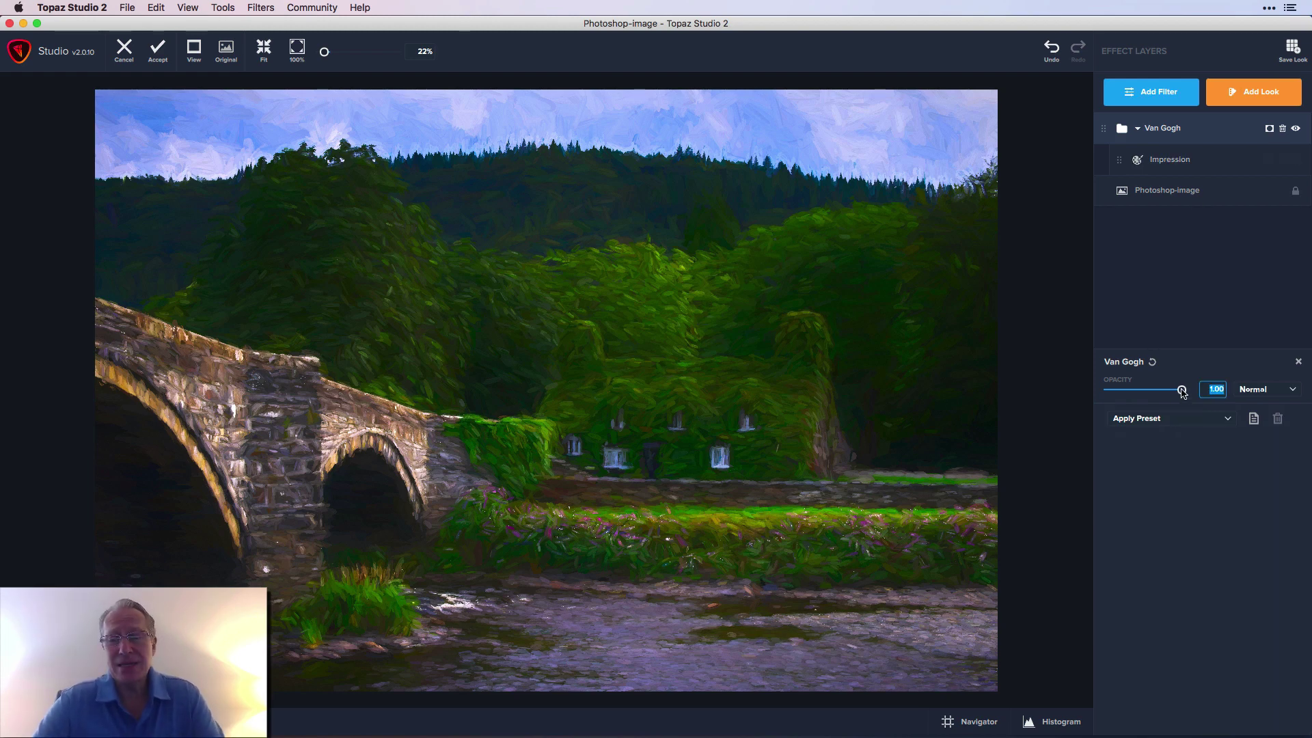
left_click_drag(1183, 392, 1132, 393)
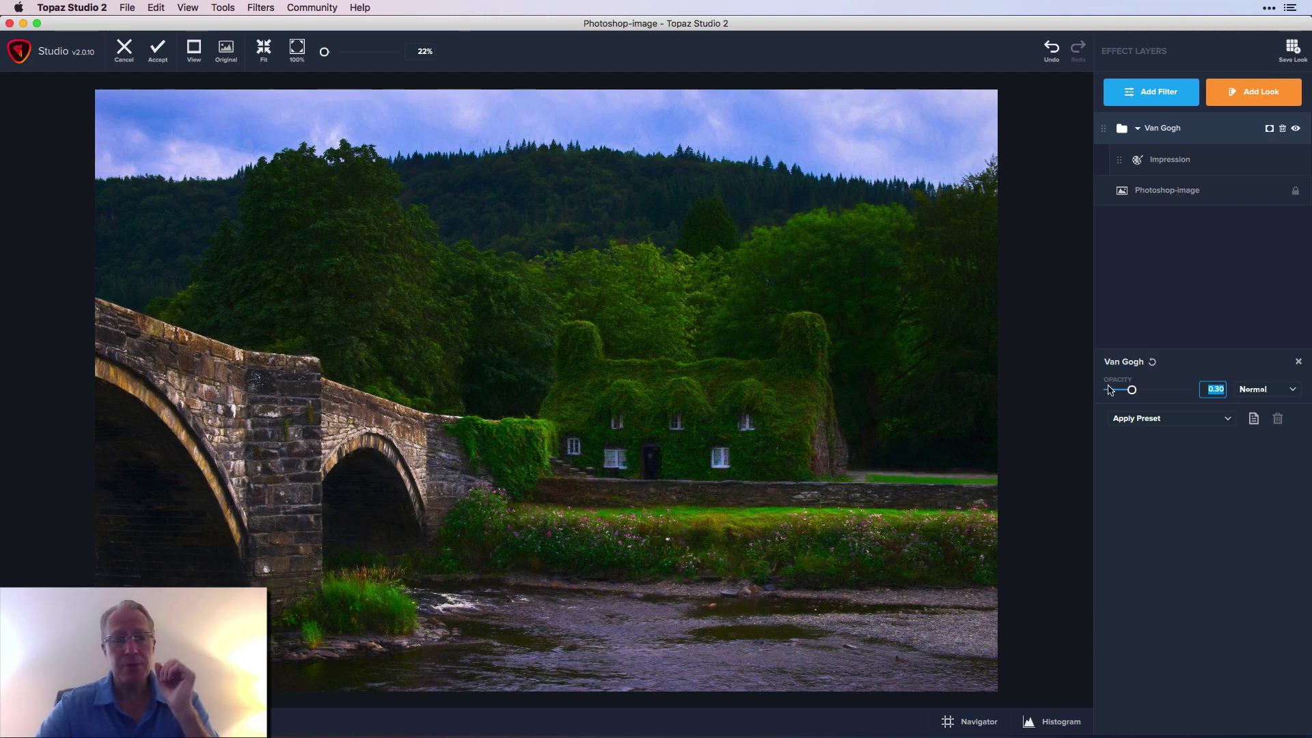
left_click_drag(325, 54, 328, 52)
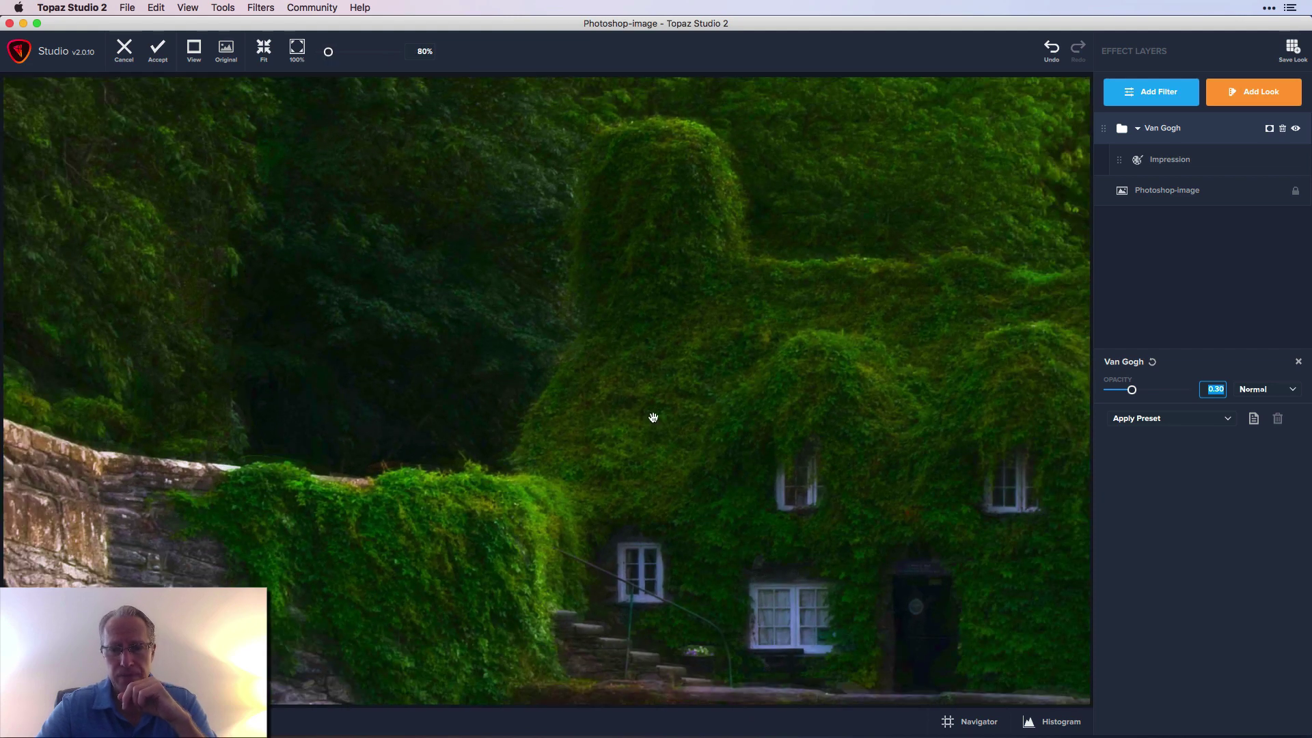
left_click_drag(653, 416, 485, 316)
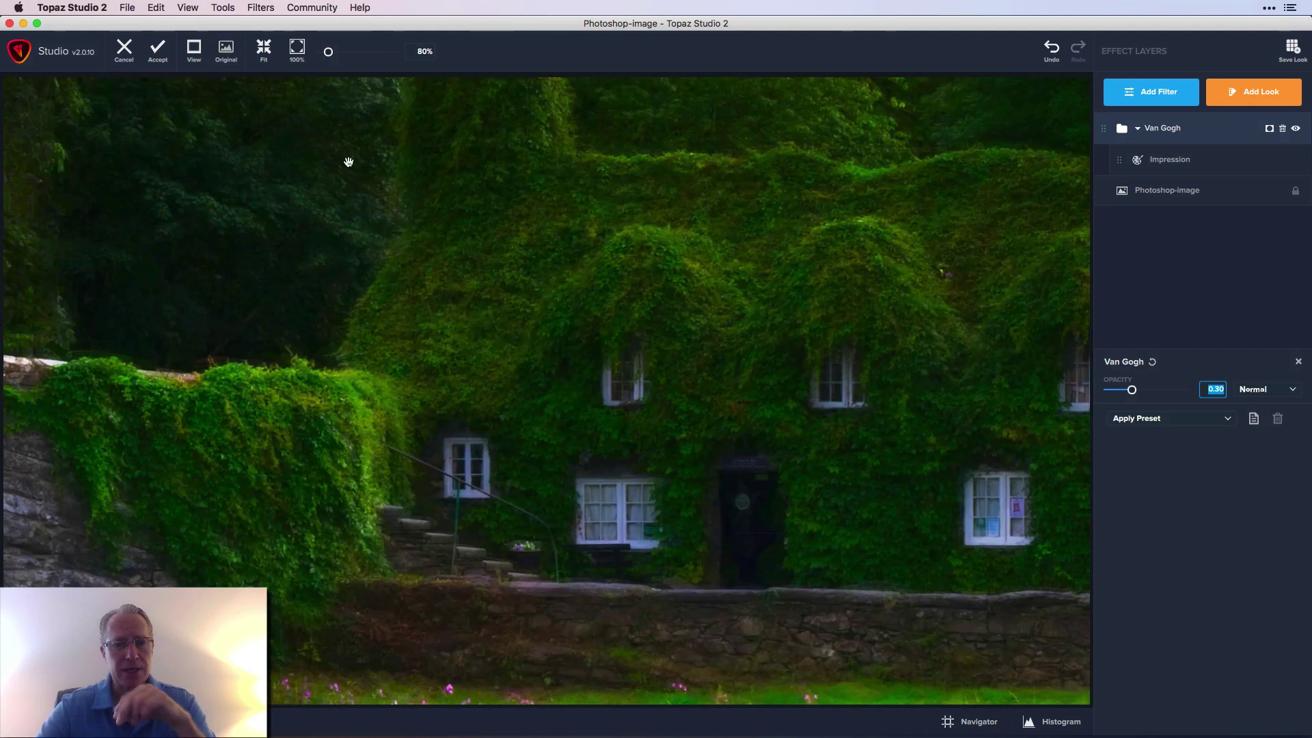
left_click(225, 49)
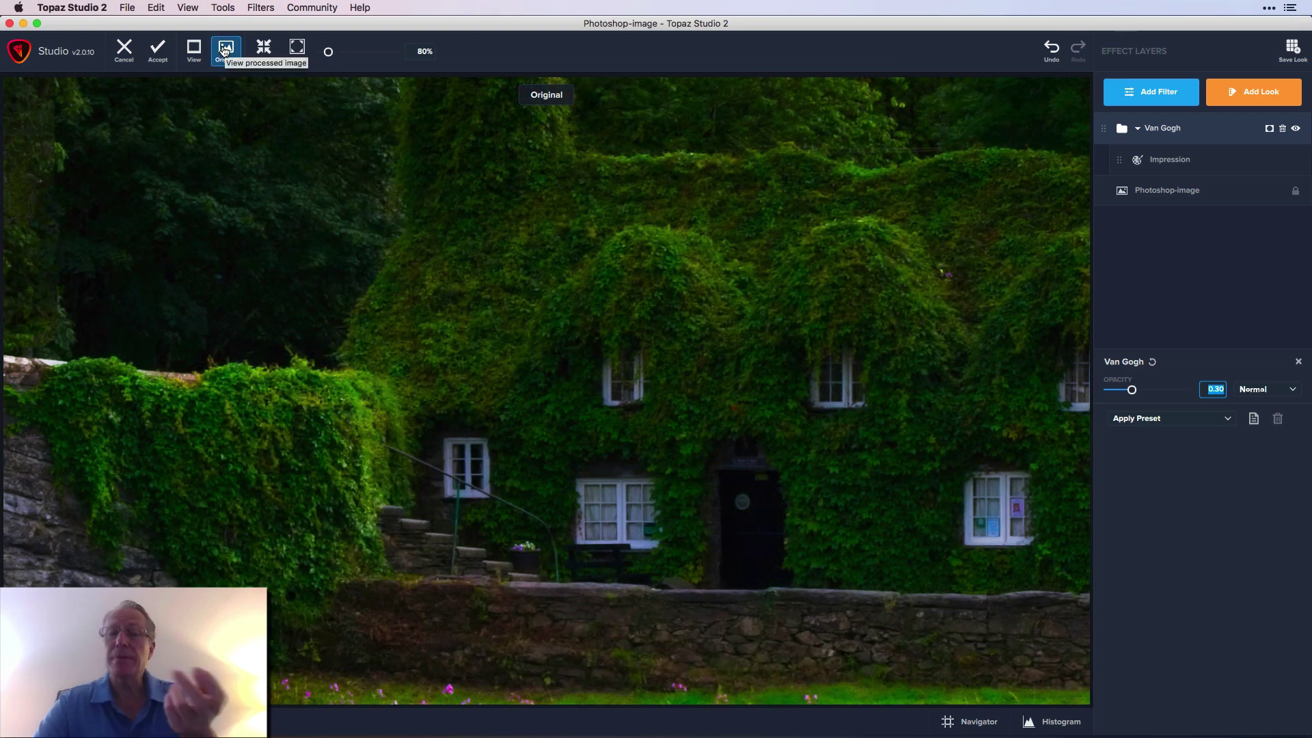
left_click(224, 50)
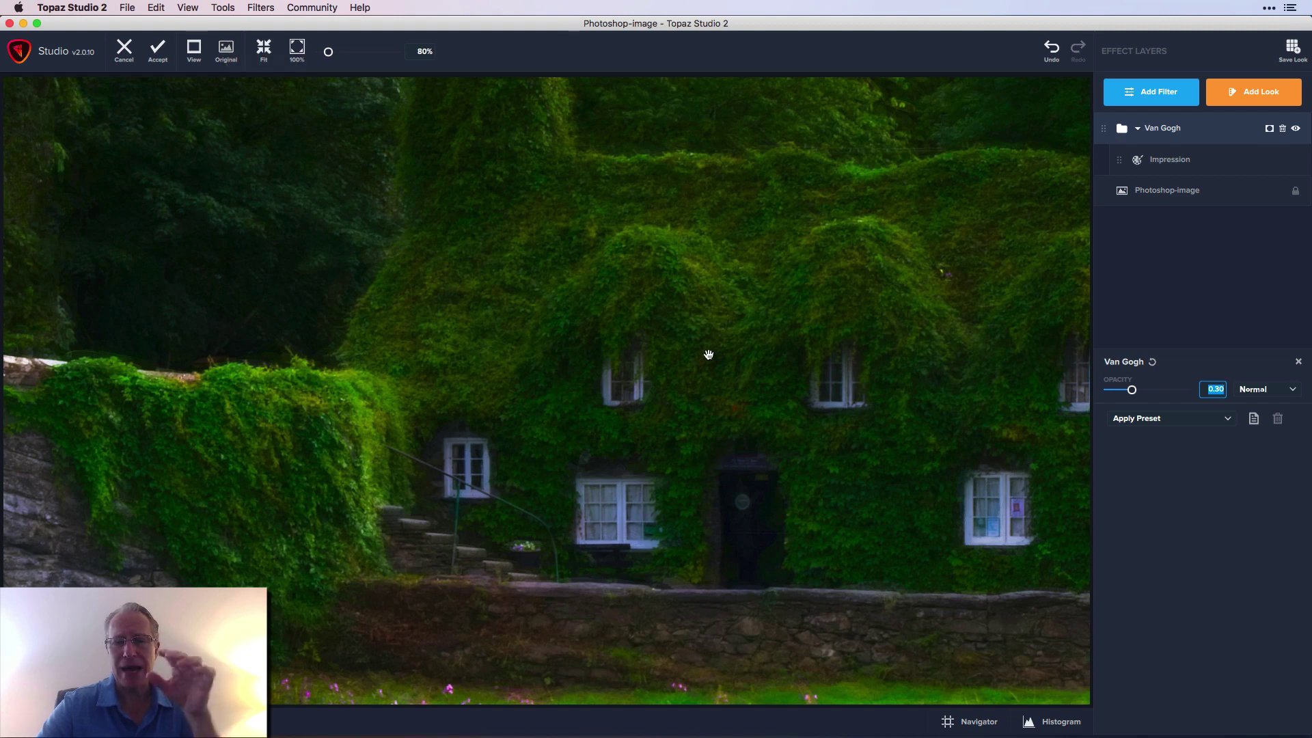
scroll(708, 354, "down", 5)
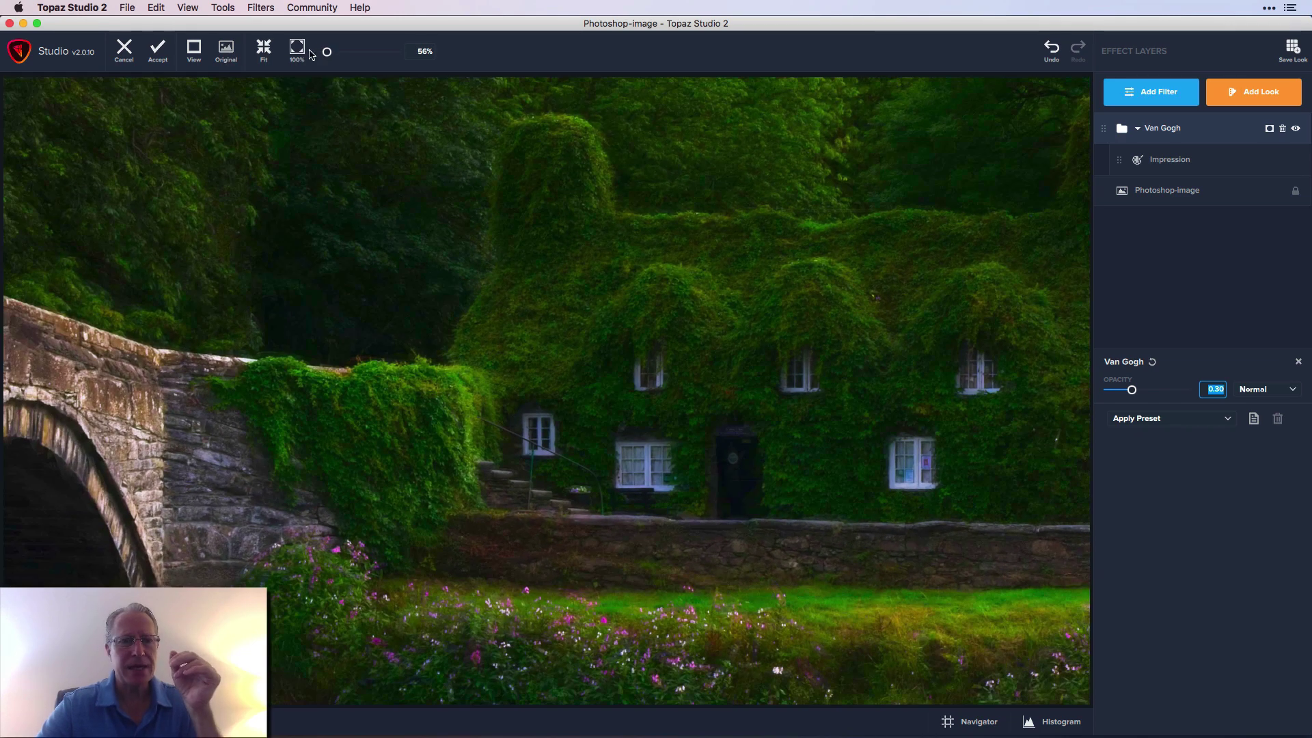
left_click(264, 50)
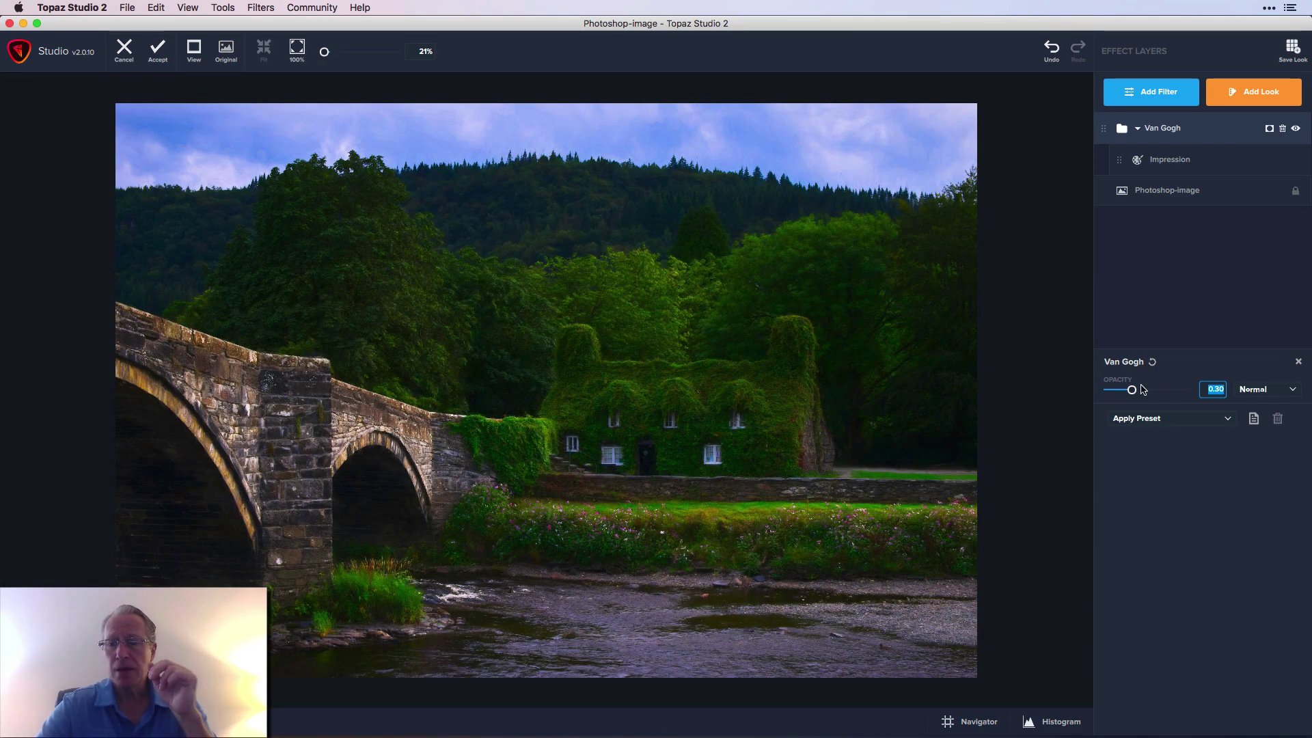
mouse_move(1132, 389)
left_mouse_down()
mouse_move(1156, 390)
mouse_move(1130, 390)
left_mouse_up()
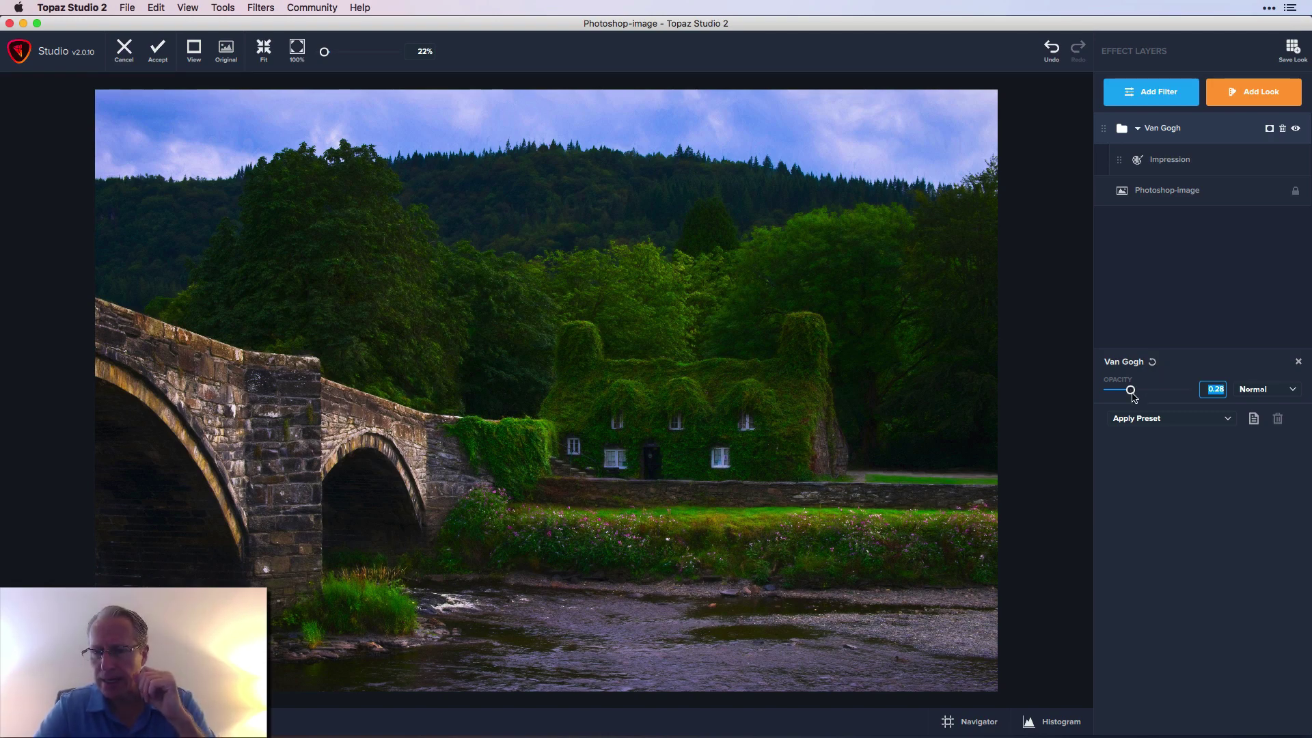
left_click_drag(1131, 390, 1133, 391)
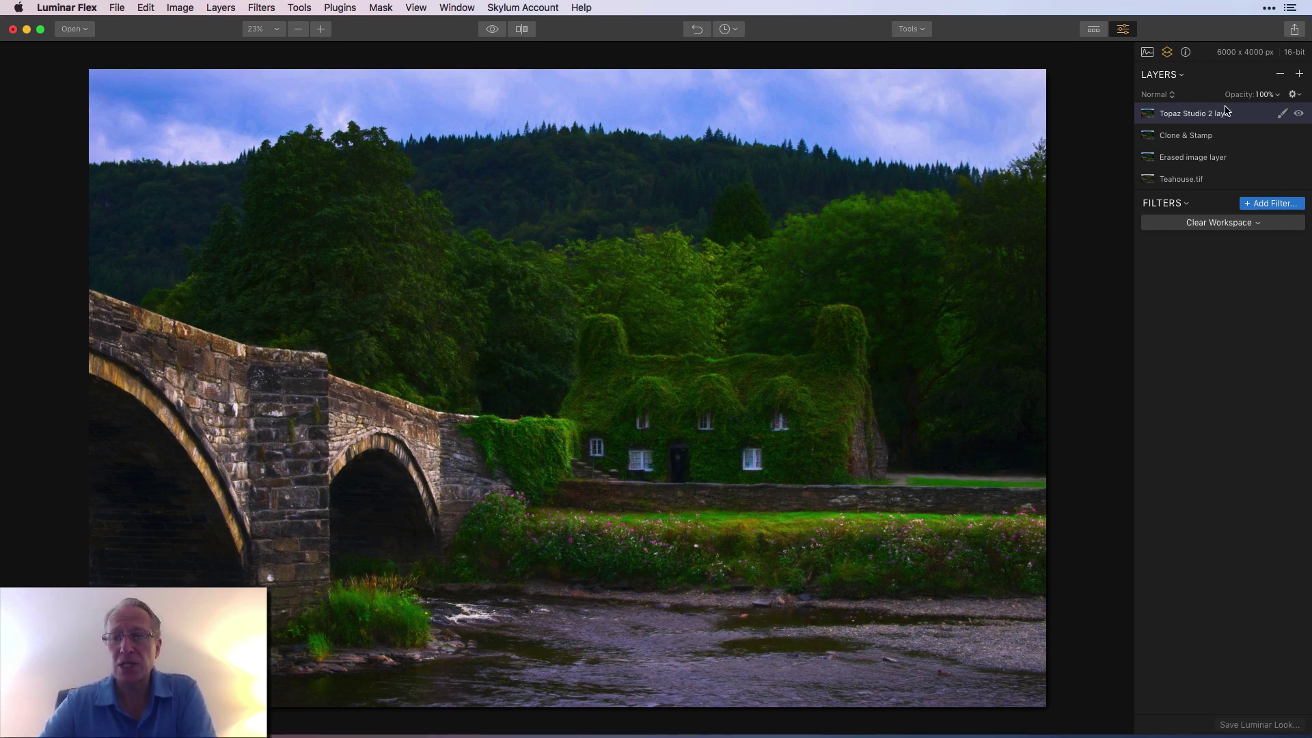
Hide the Topaz Studio 2 layer to compare, keeping its opacity at 100%
left_click(1299, 114)
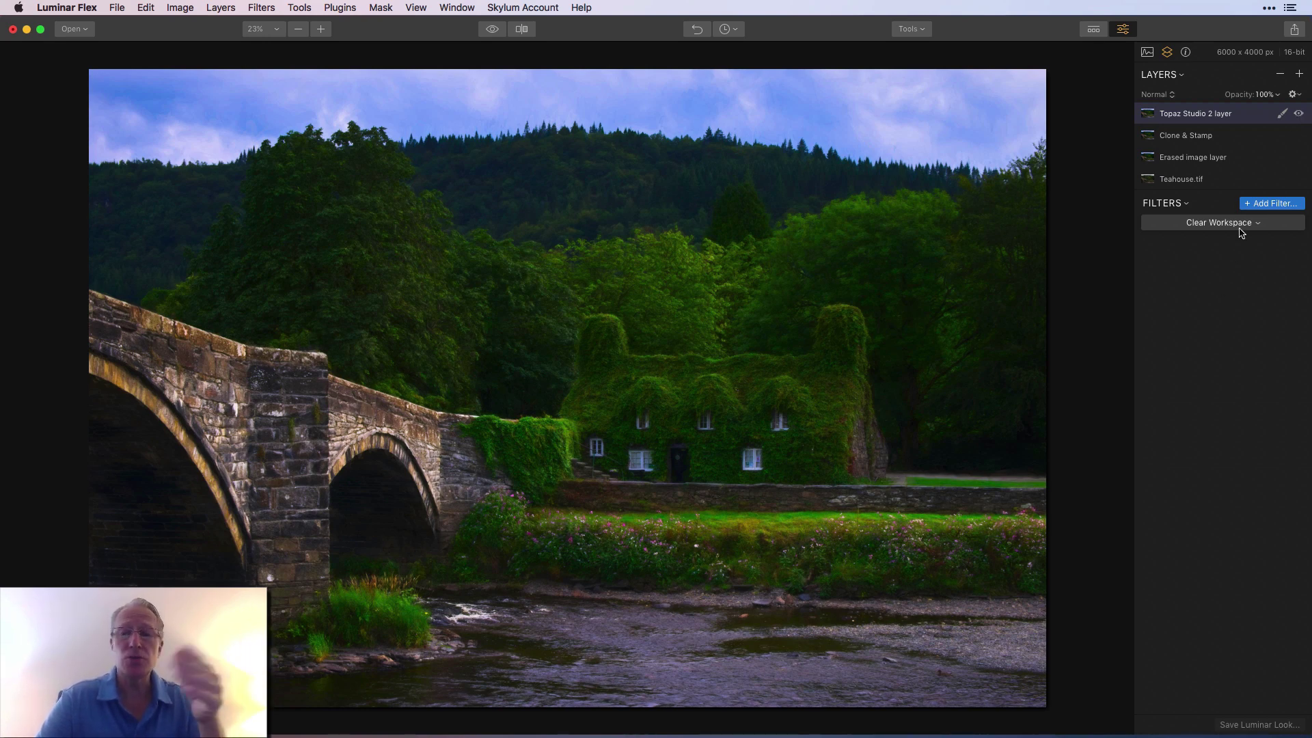
left_click(1272, 95)
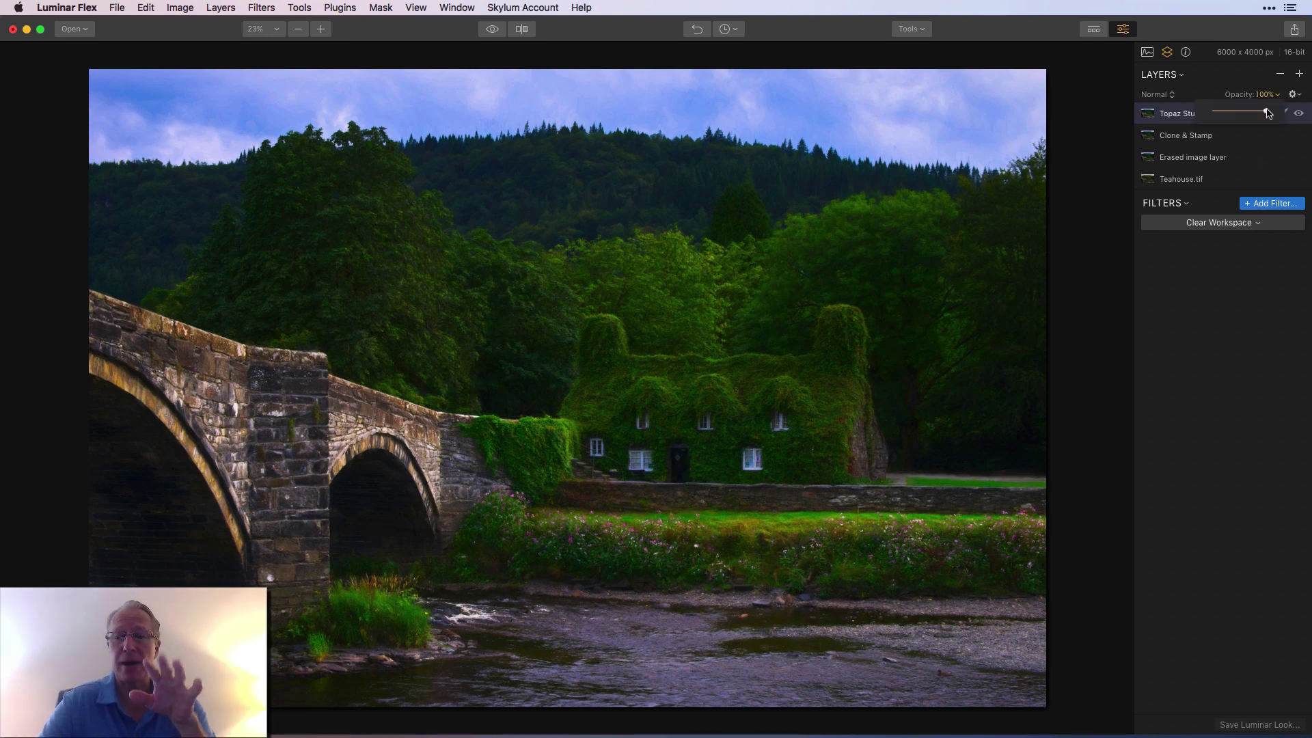
left_click(1226, 83)
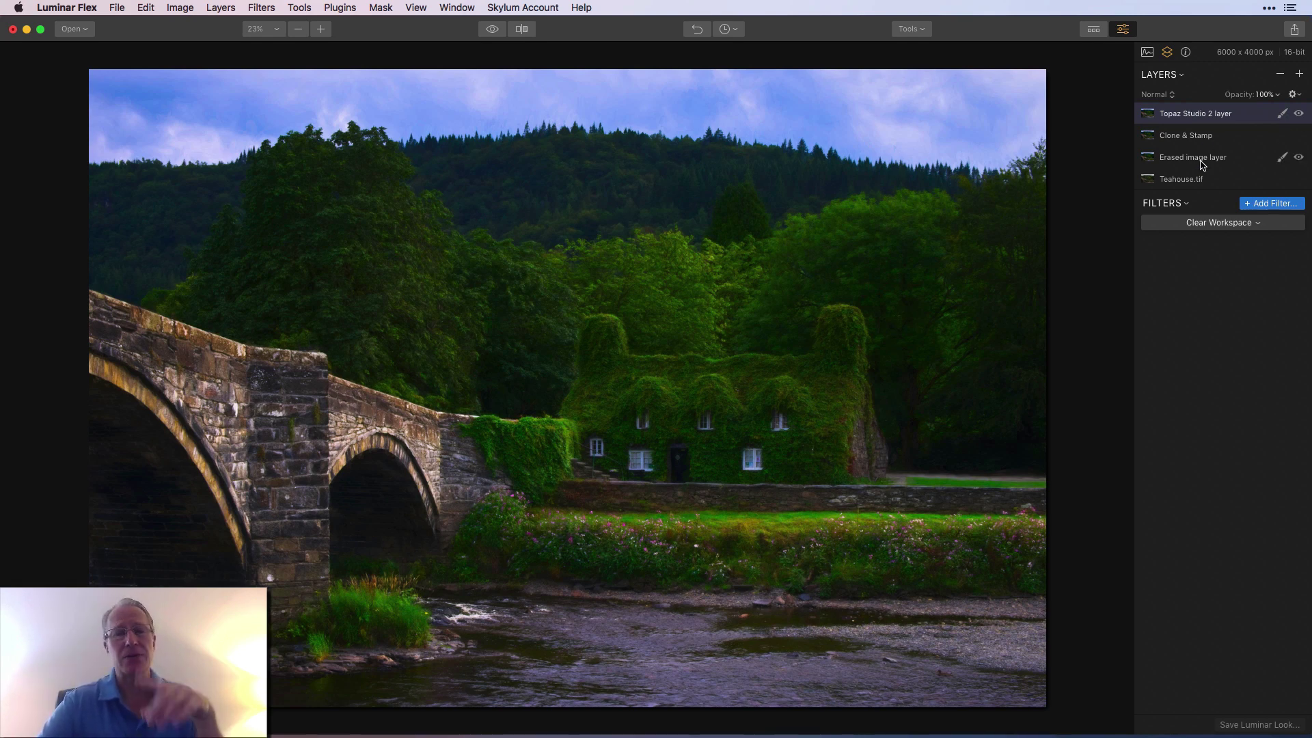
Add a new adjustment layer, then minimize the document to reveal Teahouse-Lum-TS-studio.tiff
left_click(1300, 75)
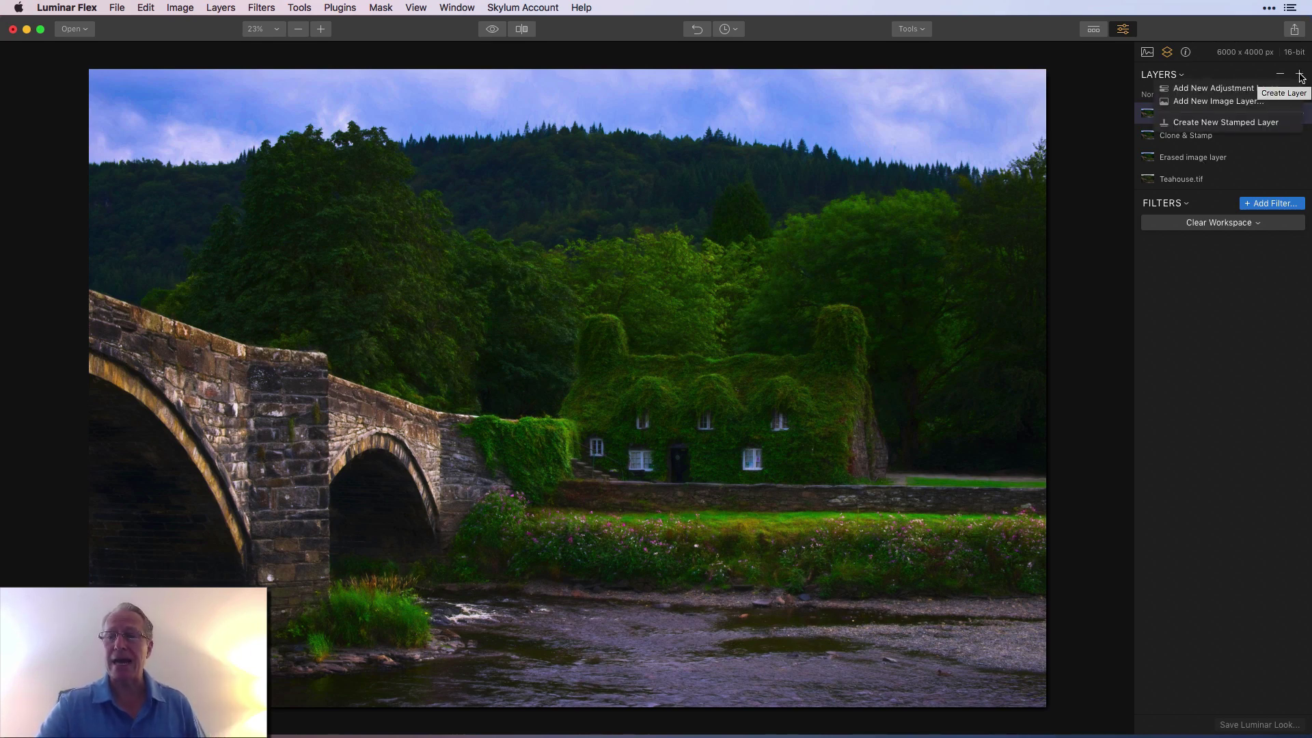
left_click(1264, 88)
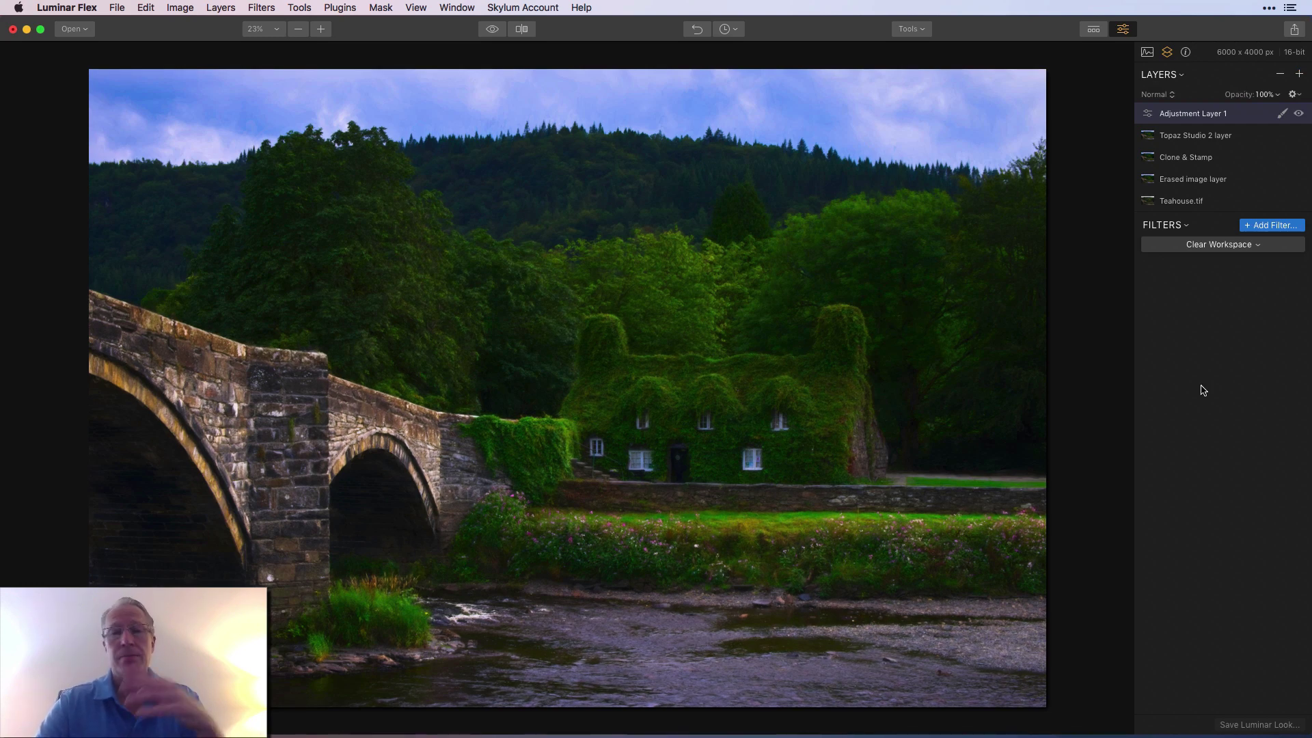
left_click(26, 30)
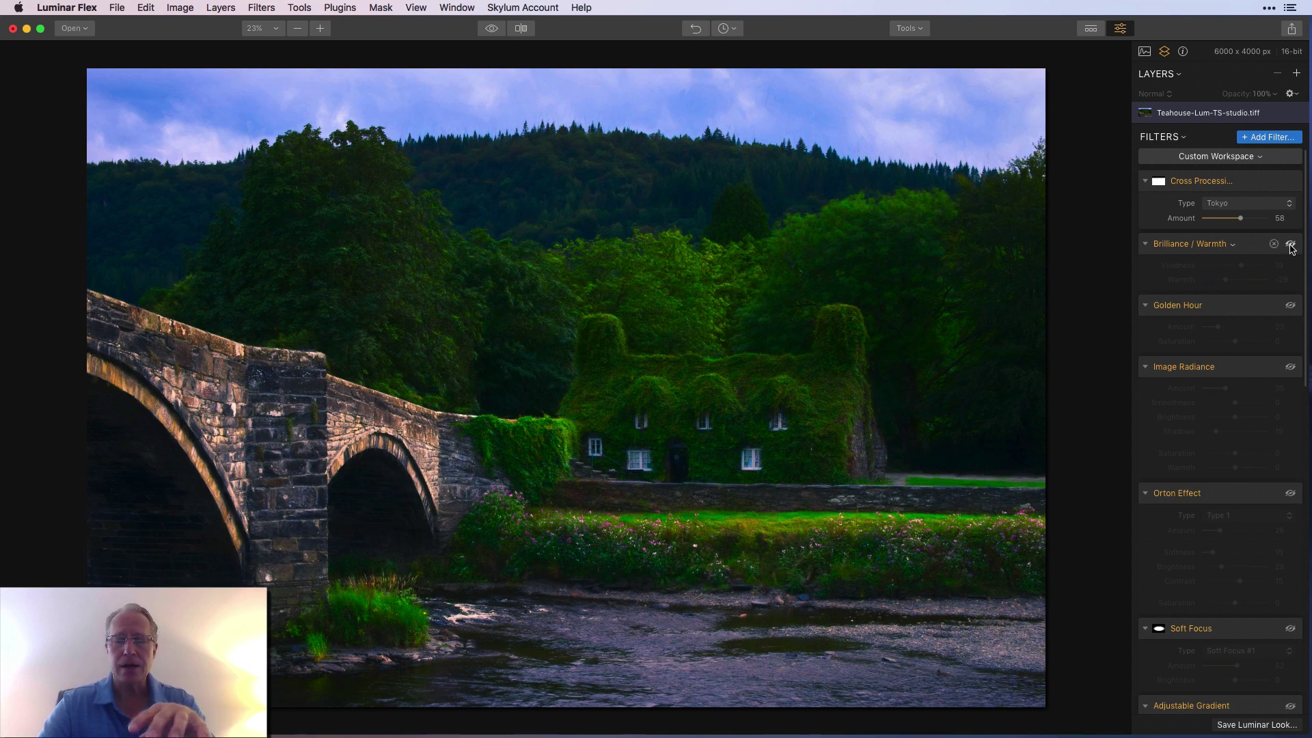
Compare Cross Processing on and off, then review its brushed sky mask via the red overlay and finish
left_click(1290, 181)
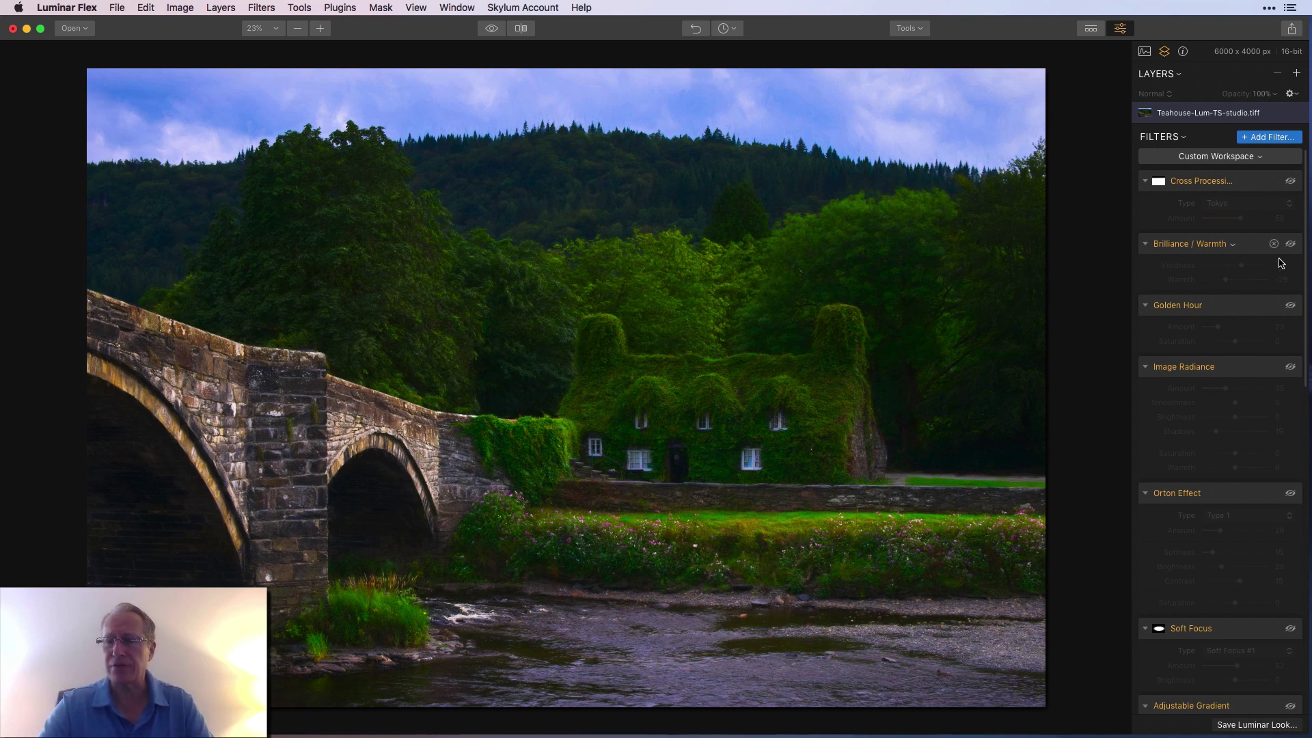
left_click(1292, 183)
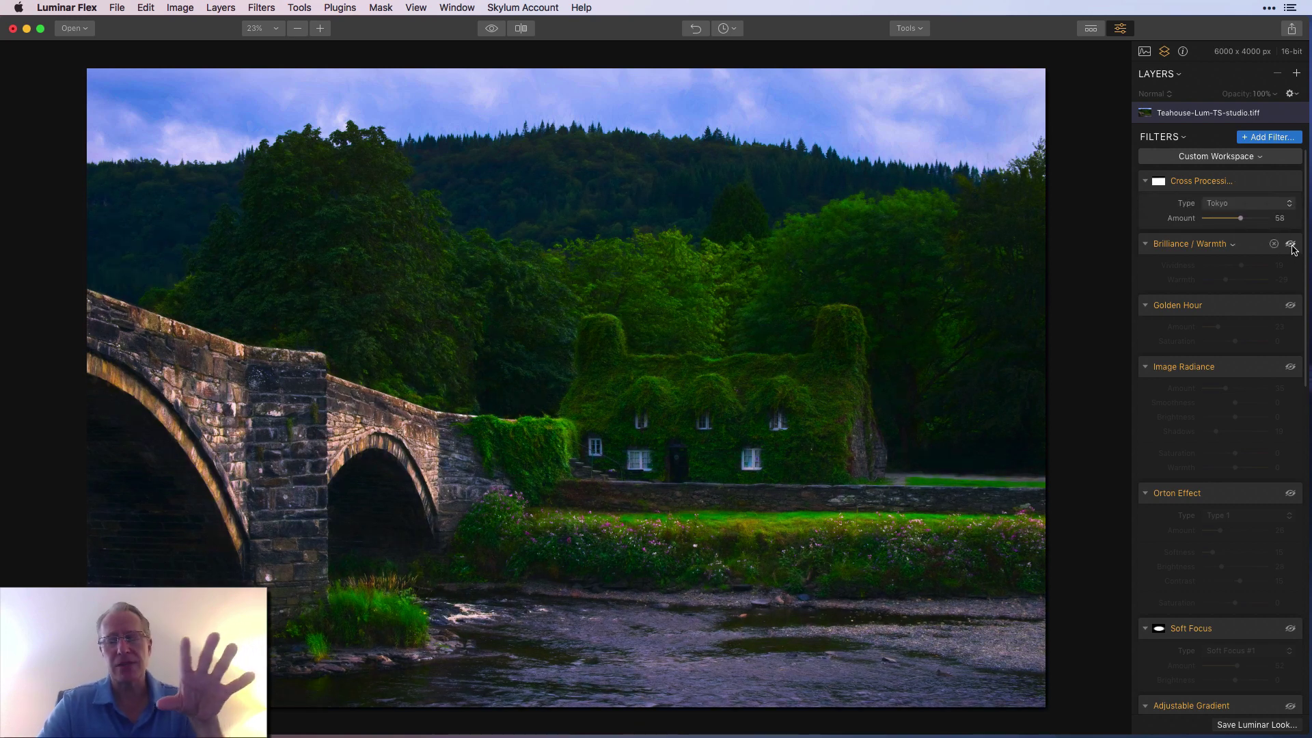
left_click(1253, 182)
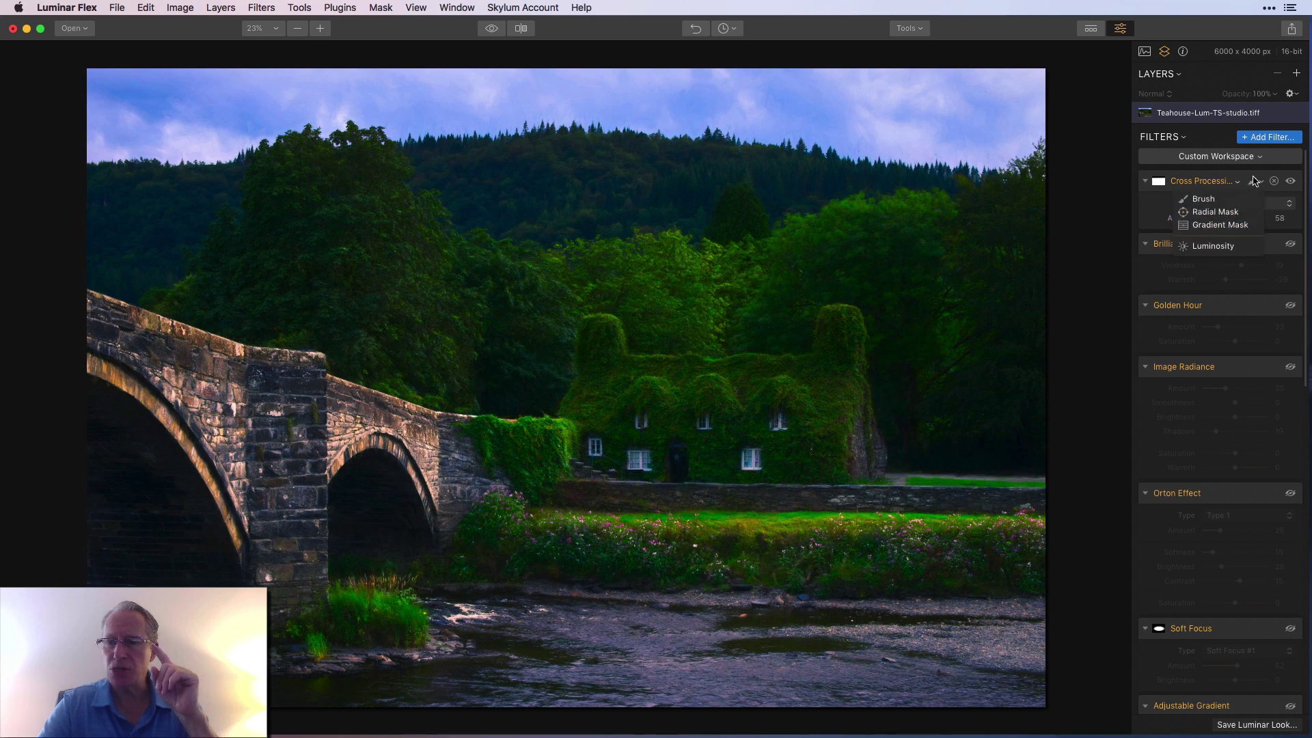
left_click(1216, 198)
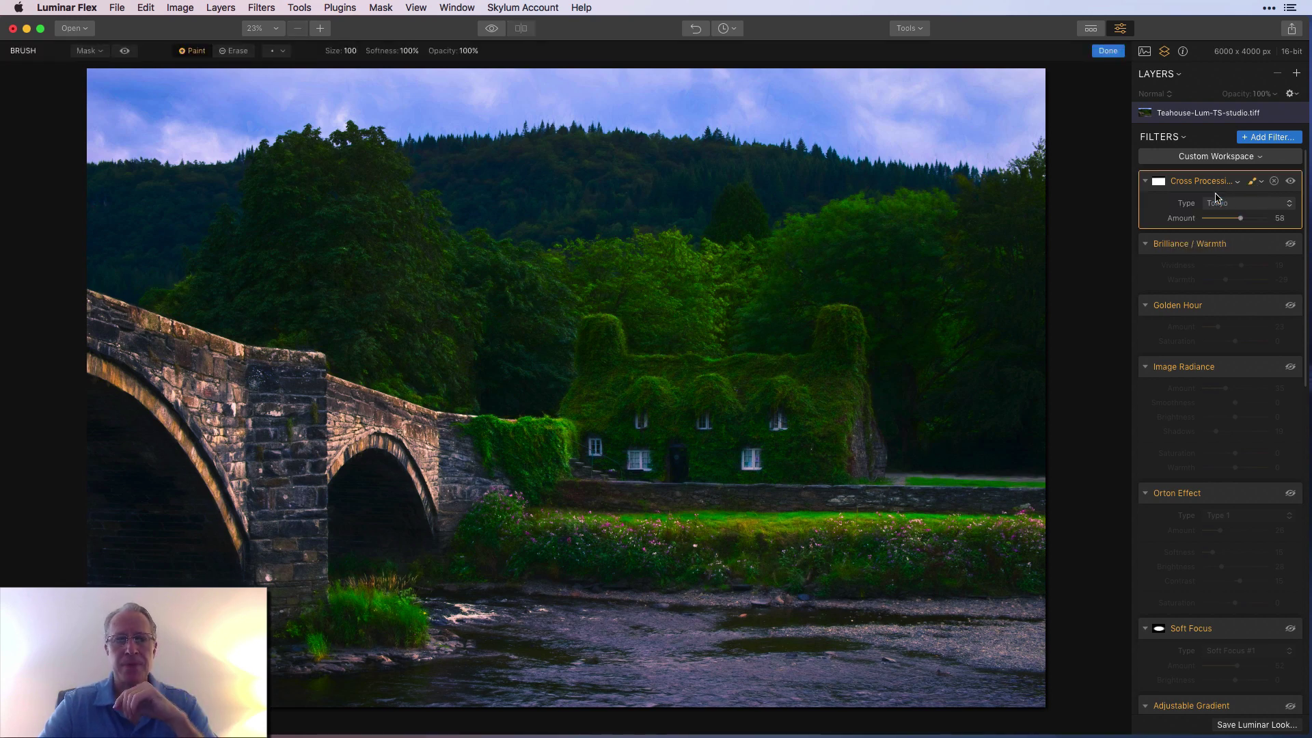
left_click(125, 51)
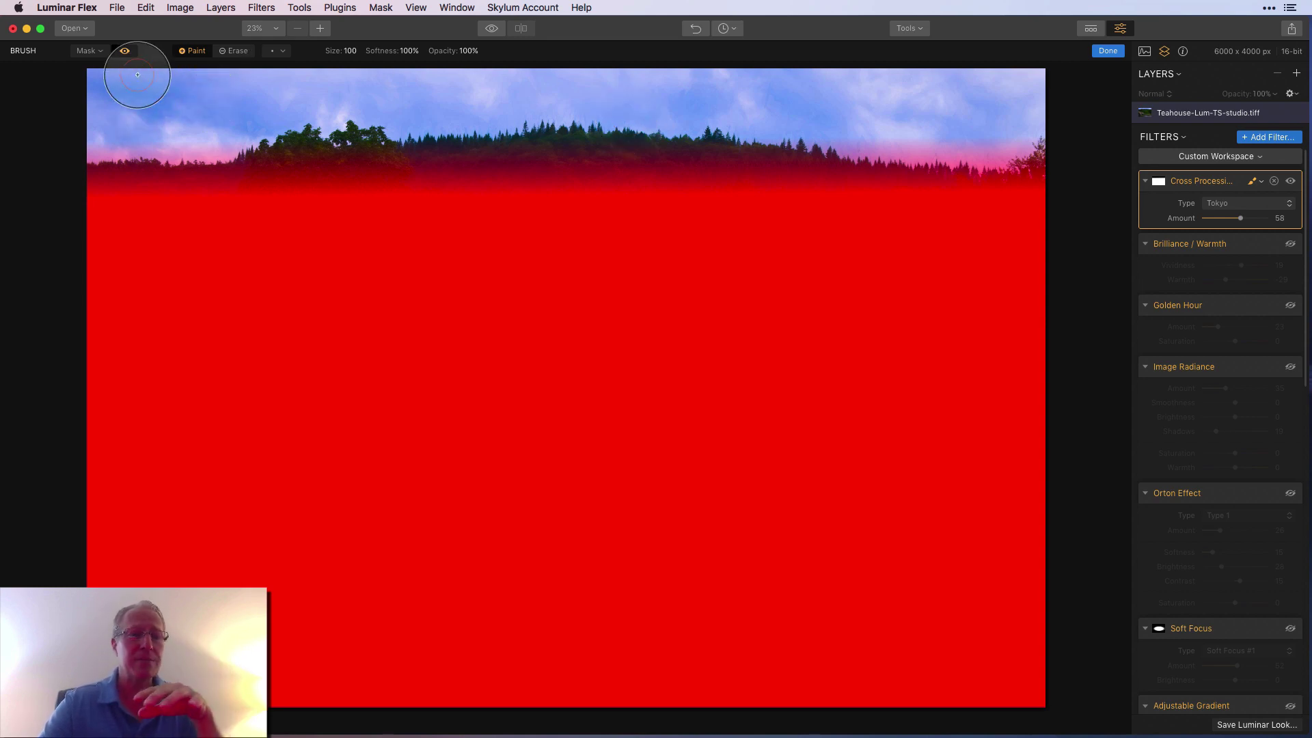
left_click(125, 51)
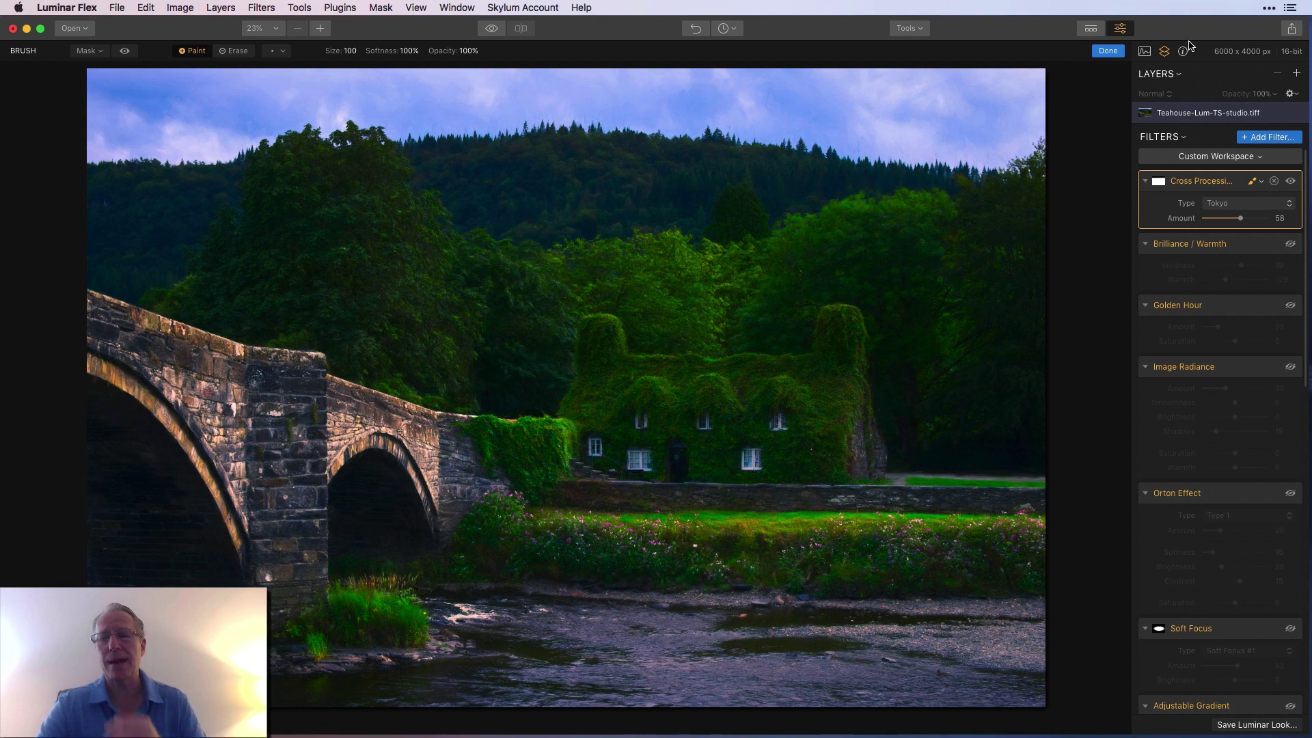
left_click(1107, 51)
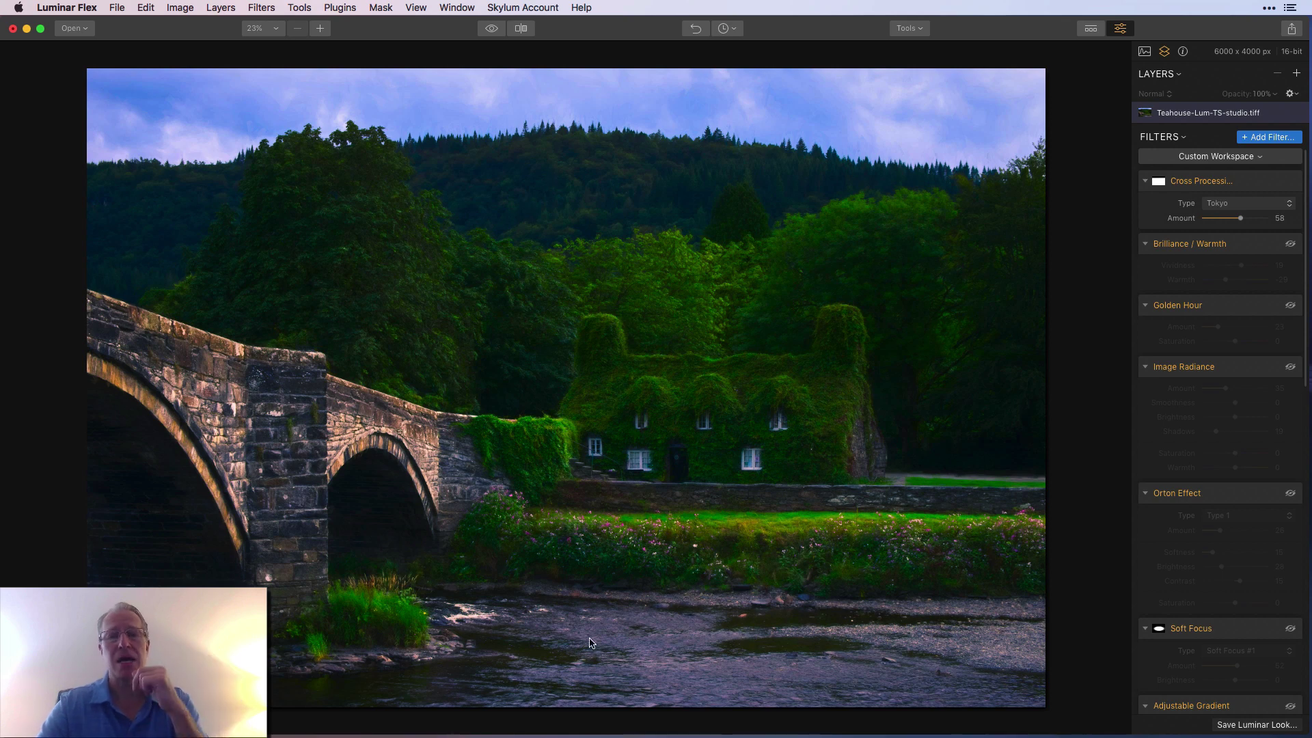
Turn on the Brilliance / Warmth filter, toggling it off and back on to compare
left_click(1290, 244)
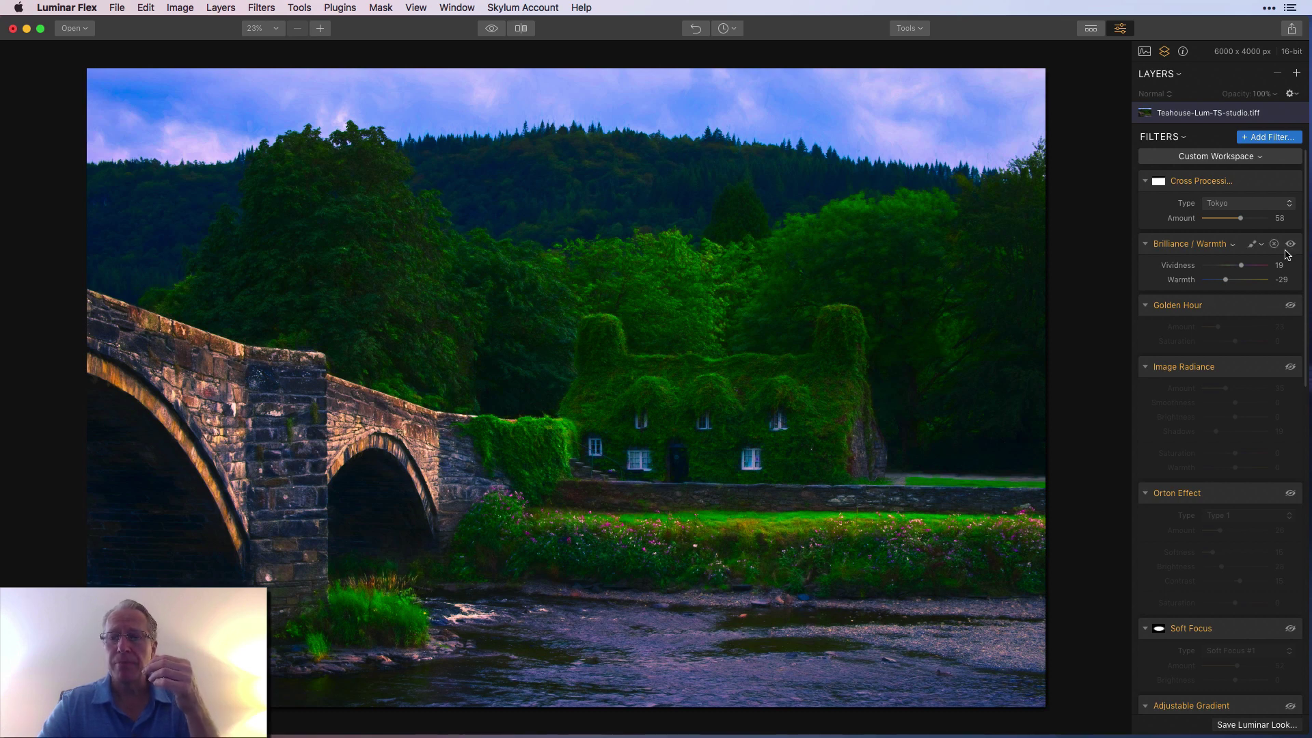
left_click(1289, 244)
left_click(1290, 244)
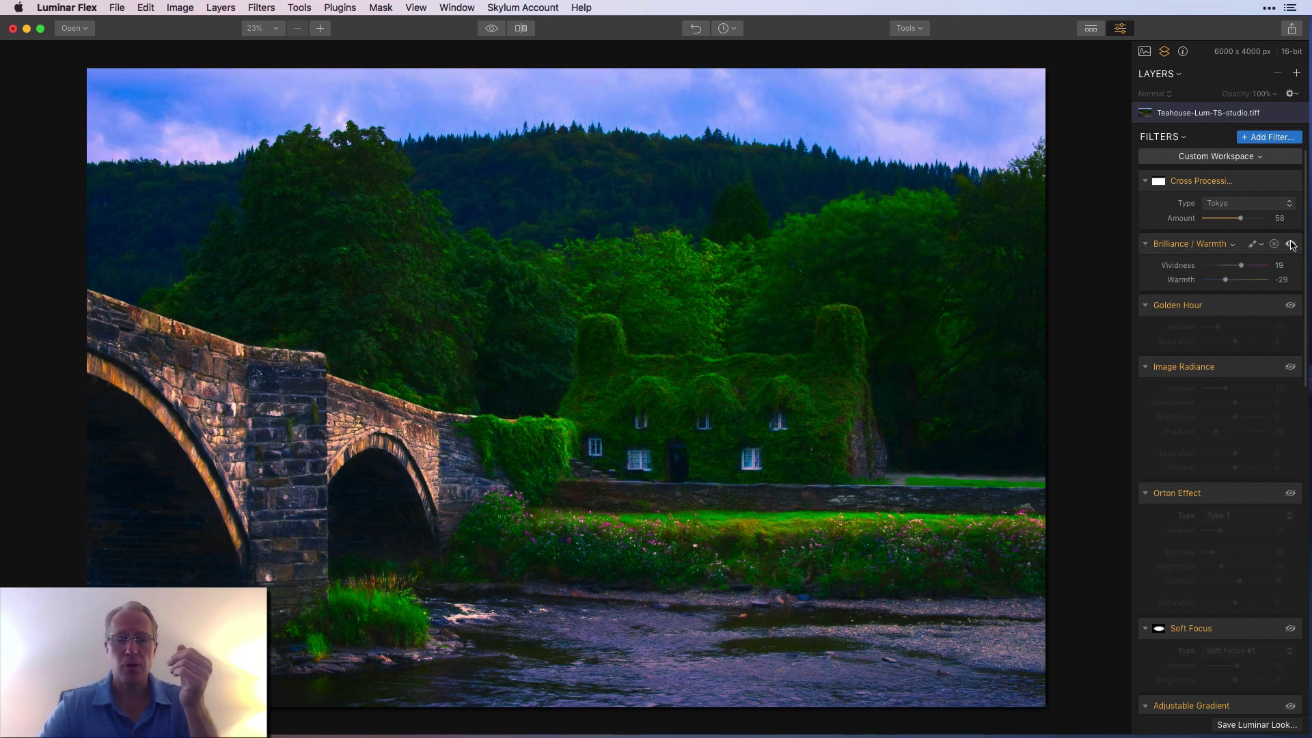
Turn on Golden Hour (Amount 23, Saturation 0), toggling it off and on to compare
left_click(1290, 305)
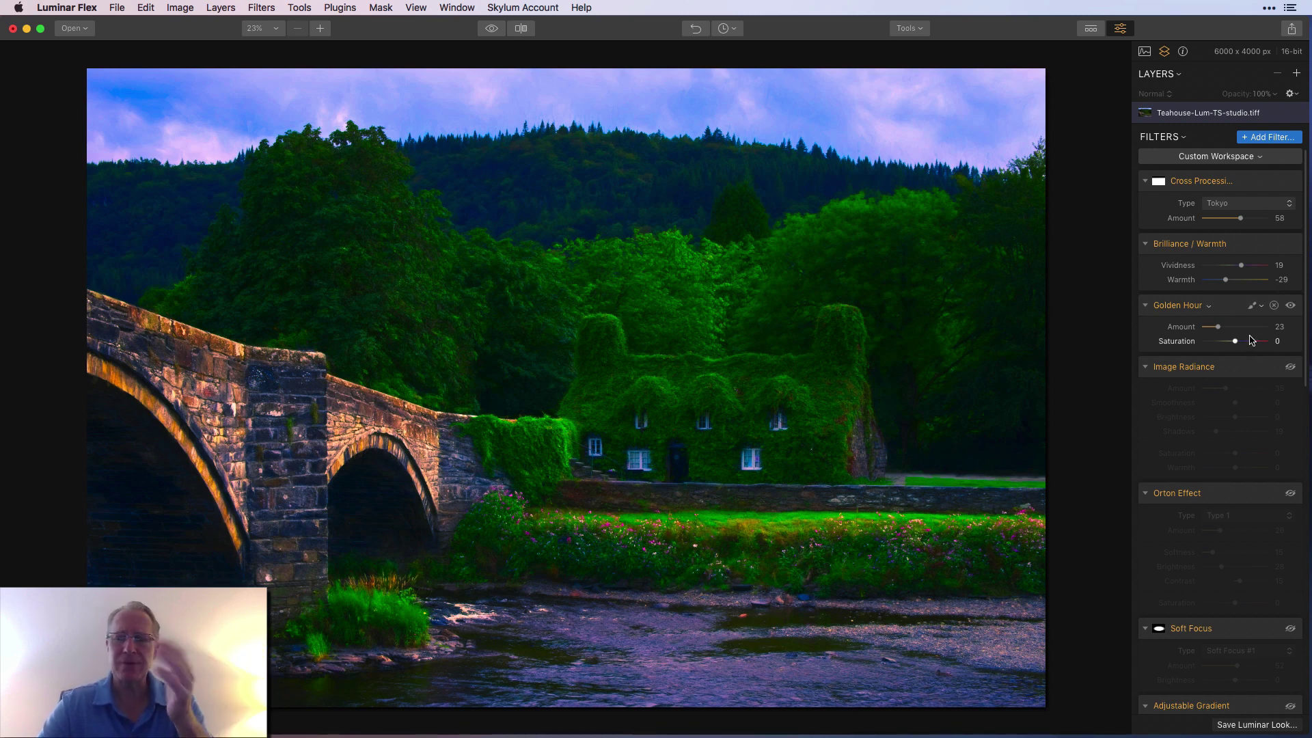
left_click(1290, 305)
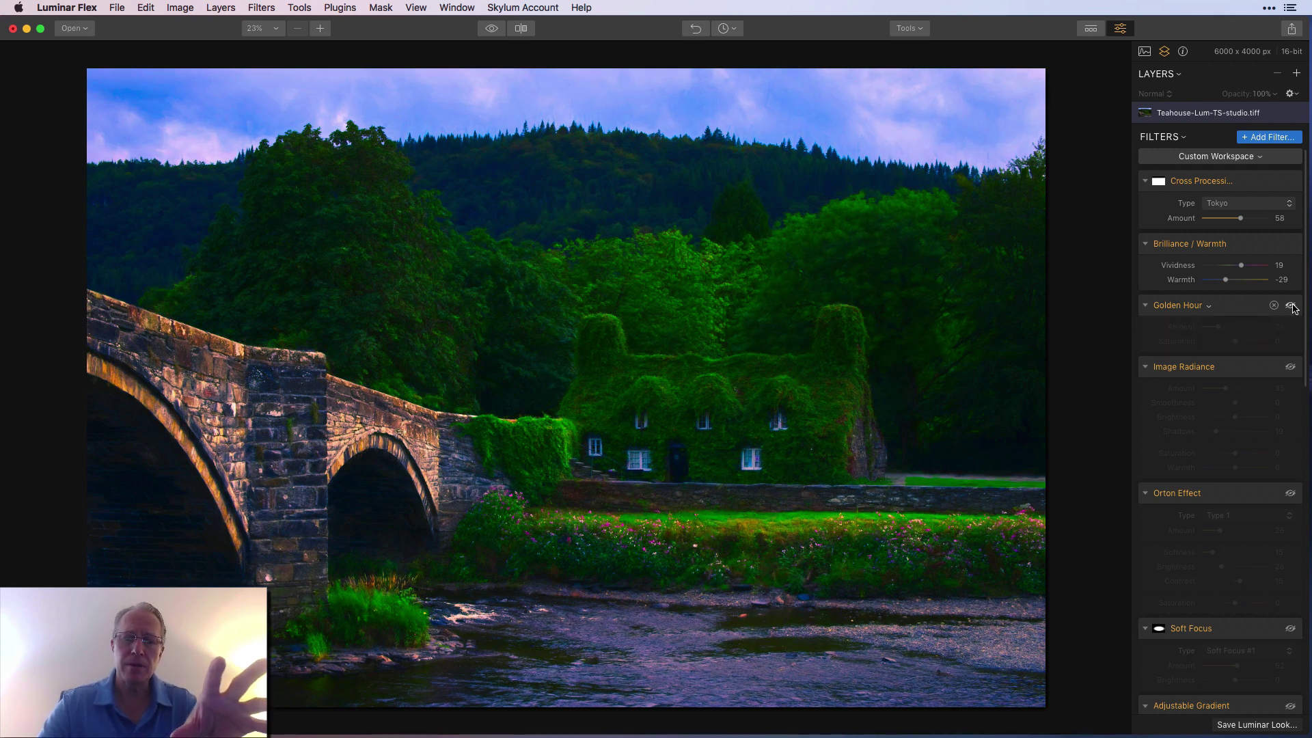
left_click(1291, 305)
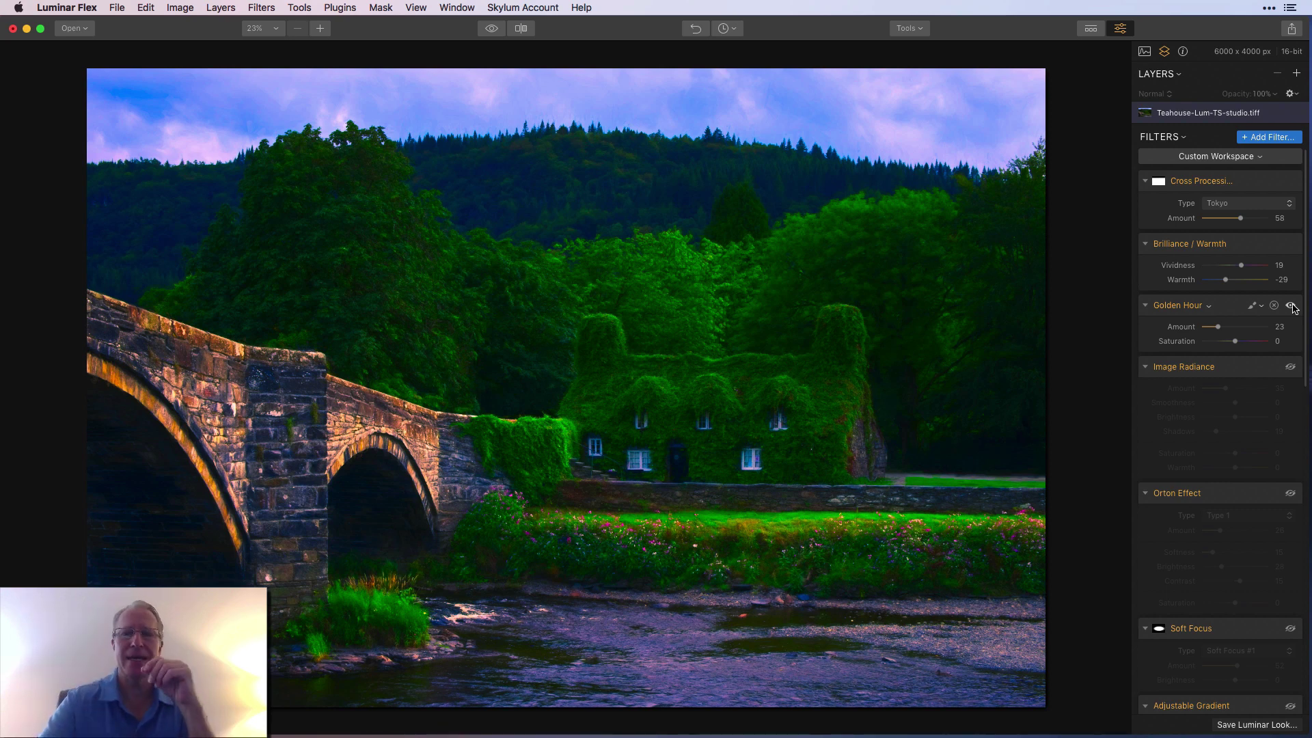
Turn on Image Radiance (Amount 35, Shadows 19) and Orton Effect (Type 1, Amount 26, Brightness 28)
scroll(1263, 432, "down", 3)
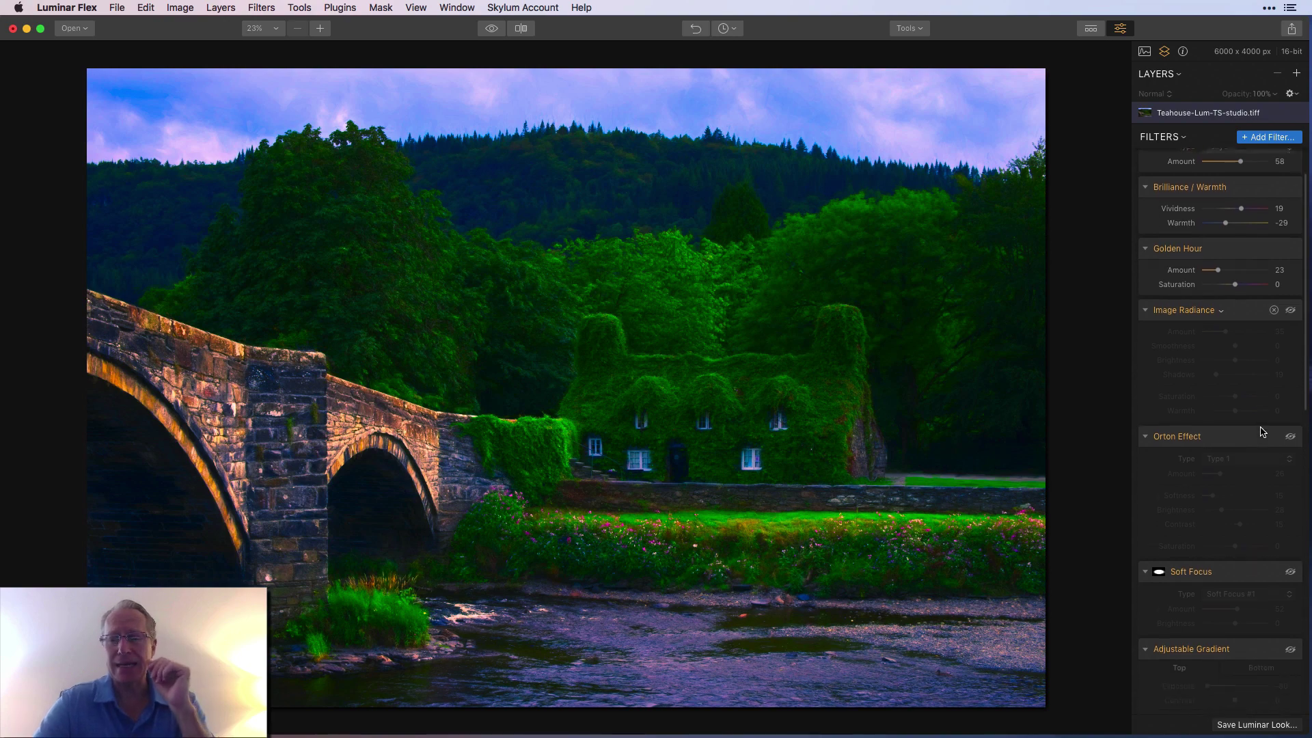
left_click(1291, 285)
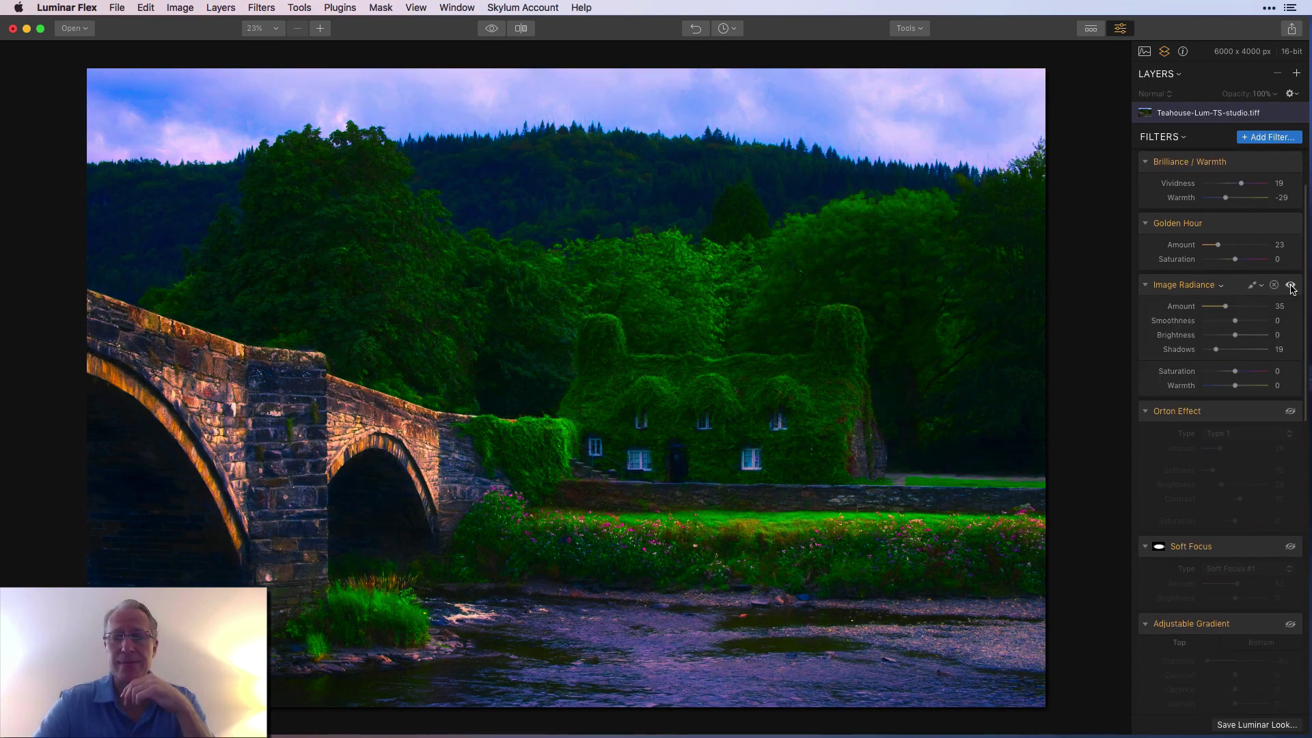
left_click(1290, 412)
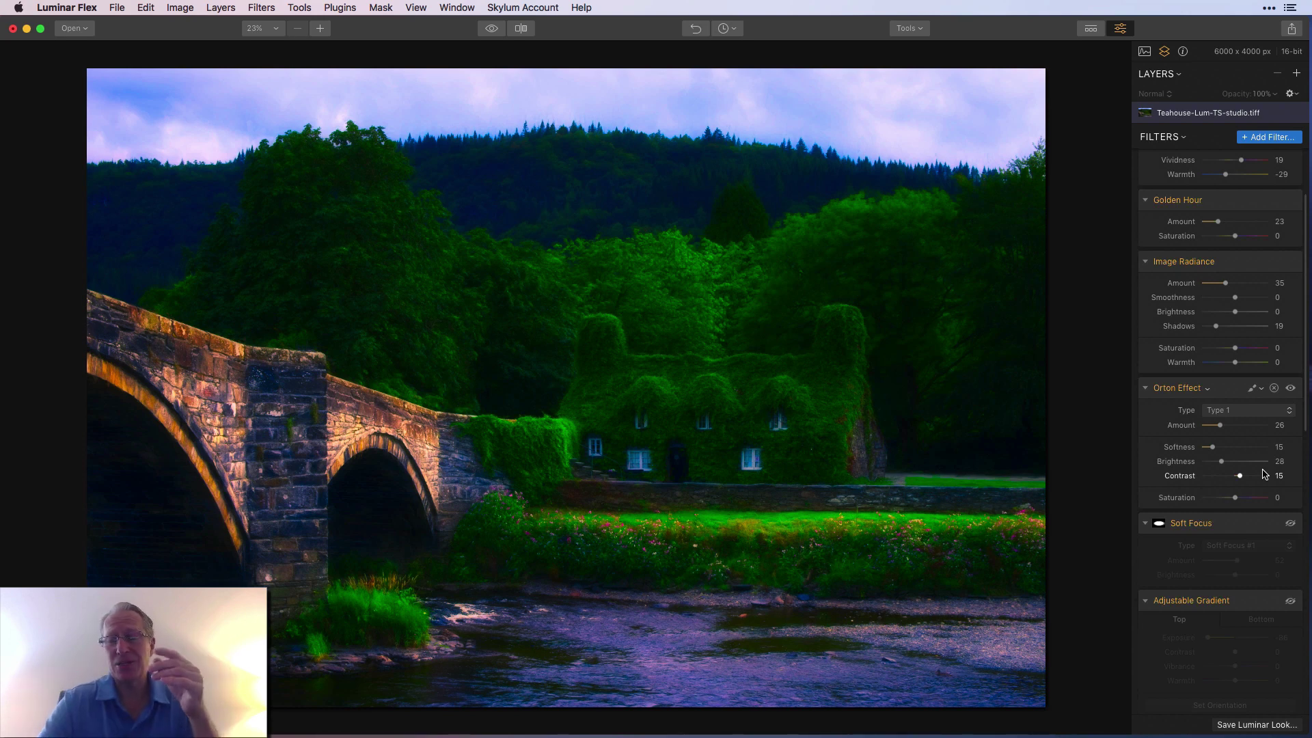
scroll(1263, 474, "down", 2)
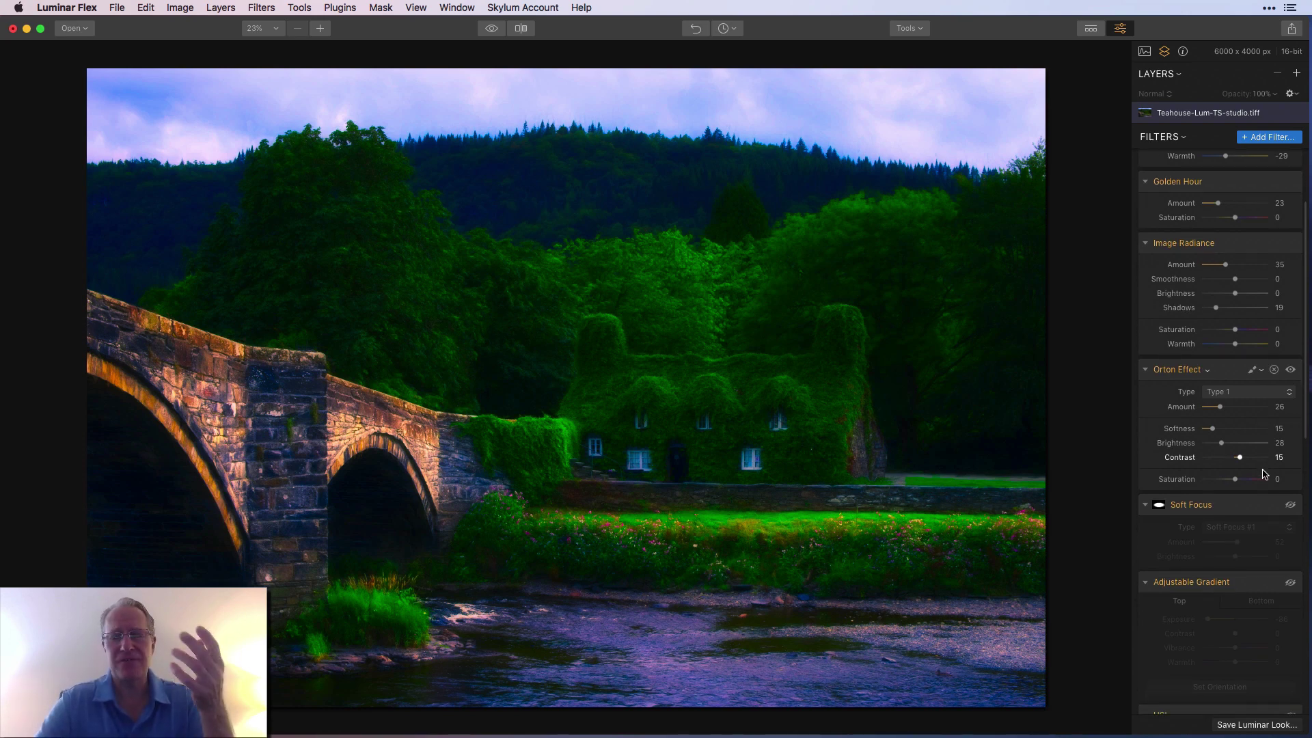
scroll(1263, 474, "down", 5)
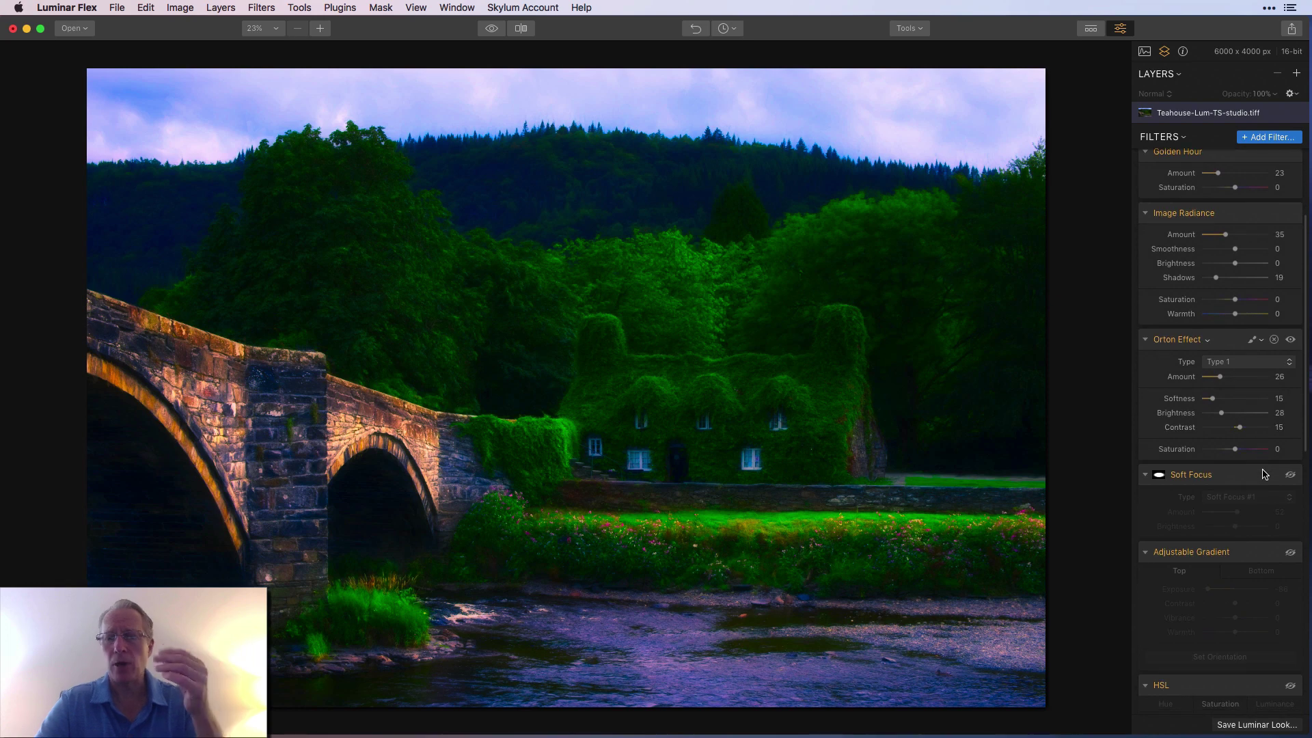
scroll(1264, 471, "down", 3)
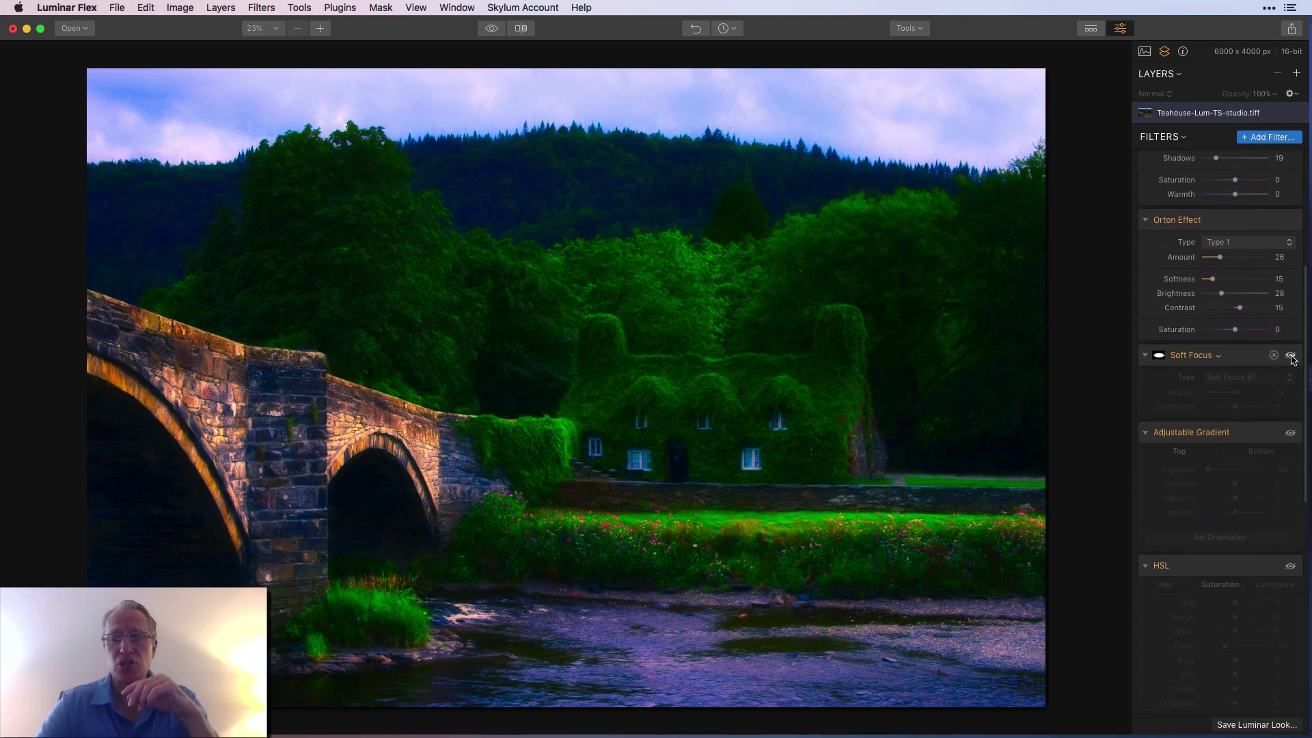
Turn on the Soft Focus filter (Amount 52, Brightness 0) and check its settings
left_click(1291, 356)
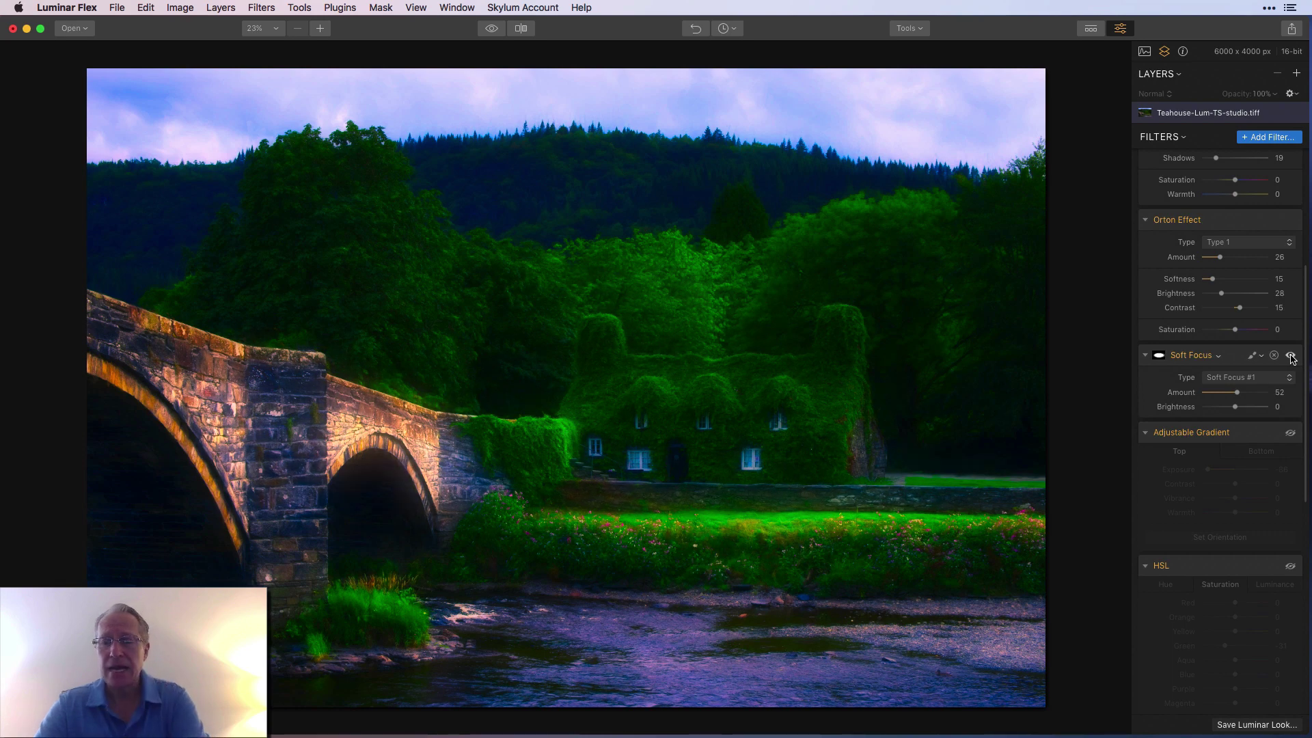
left_click(1237, 356)
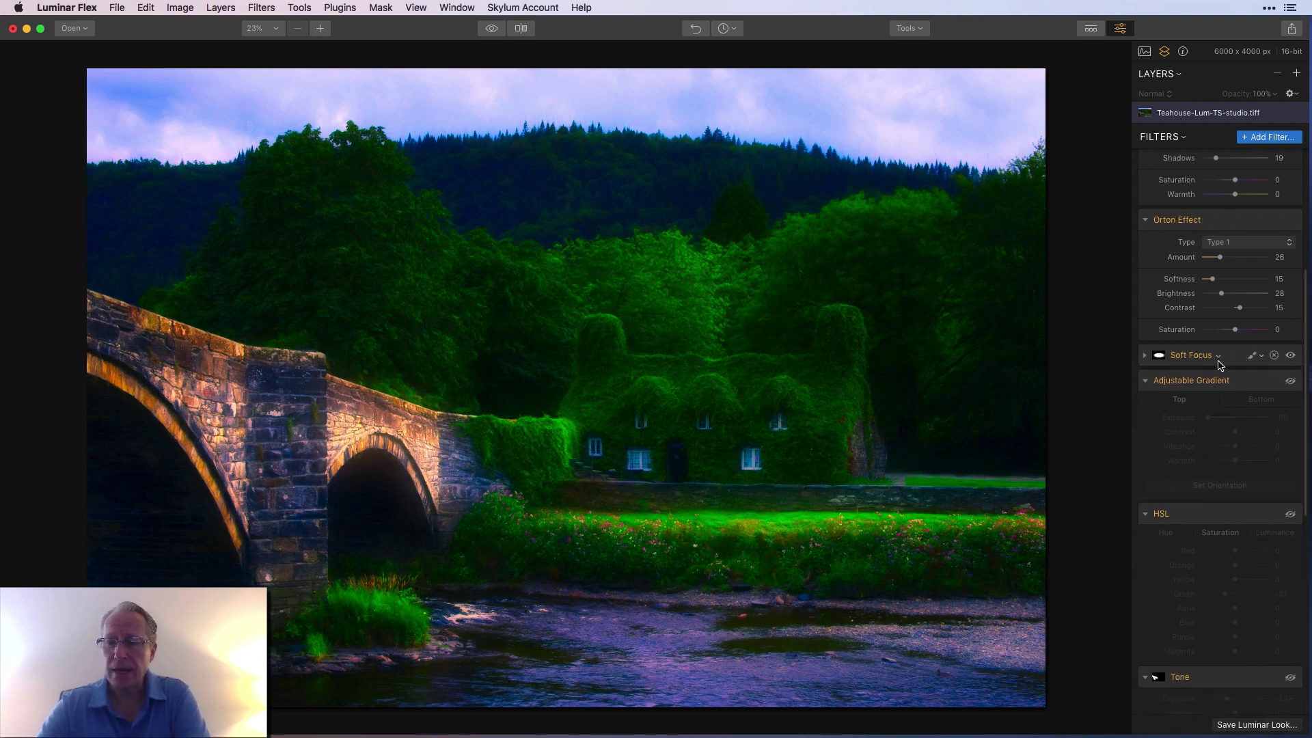
left_click(1237, 359)
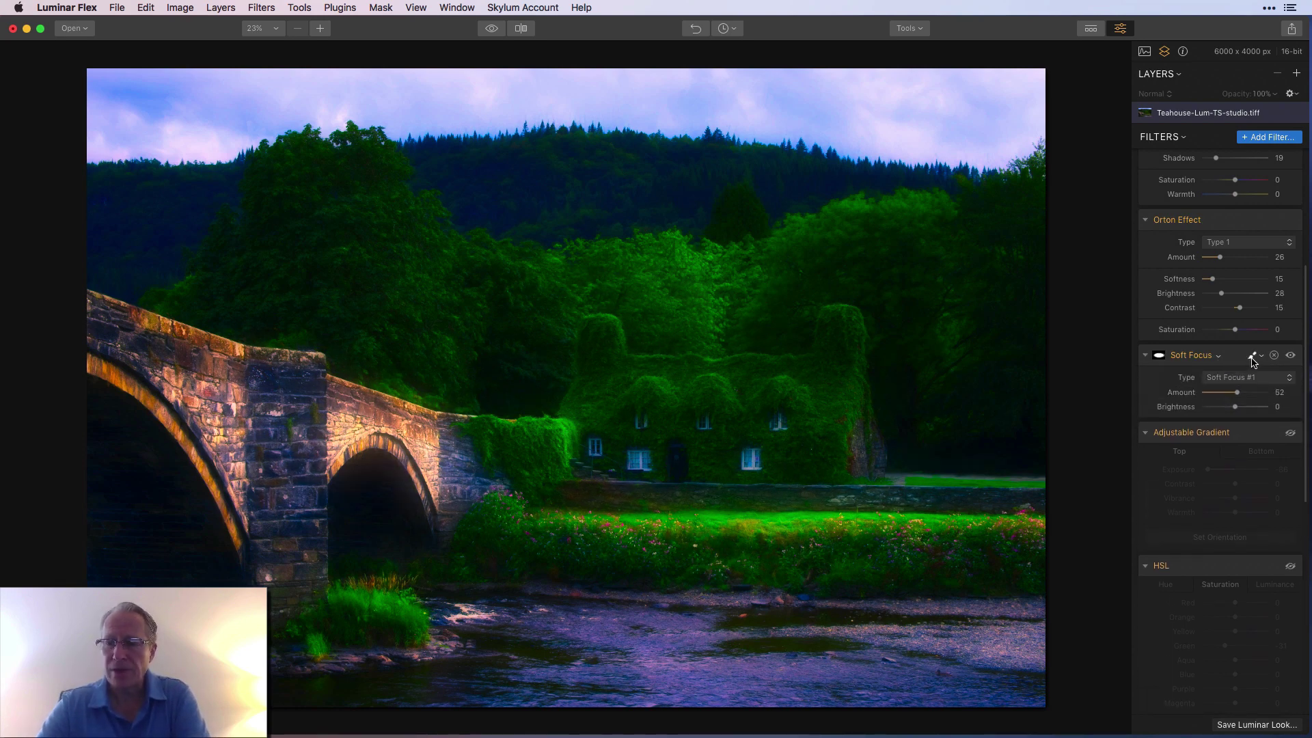
Inspect the Soft Focus brush mask covering the photo's middle, then finish mask editing
left_click(1253, 359)
left_click(1240, 372)
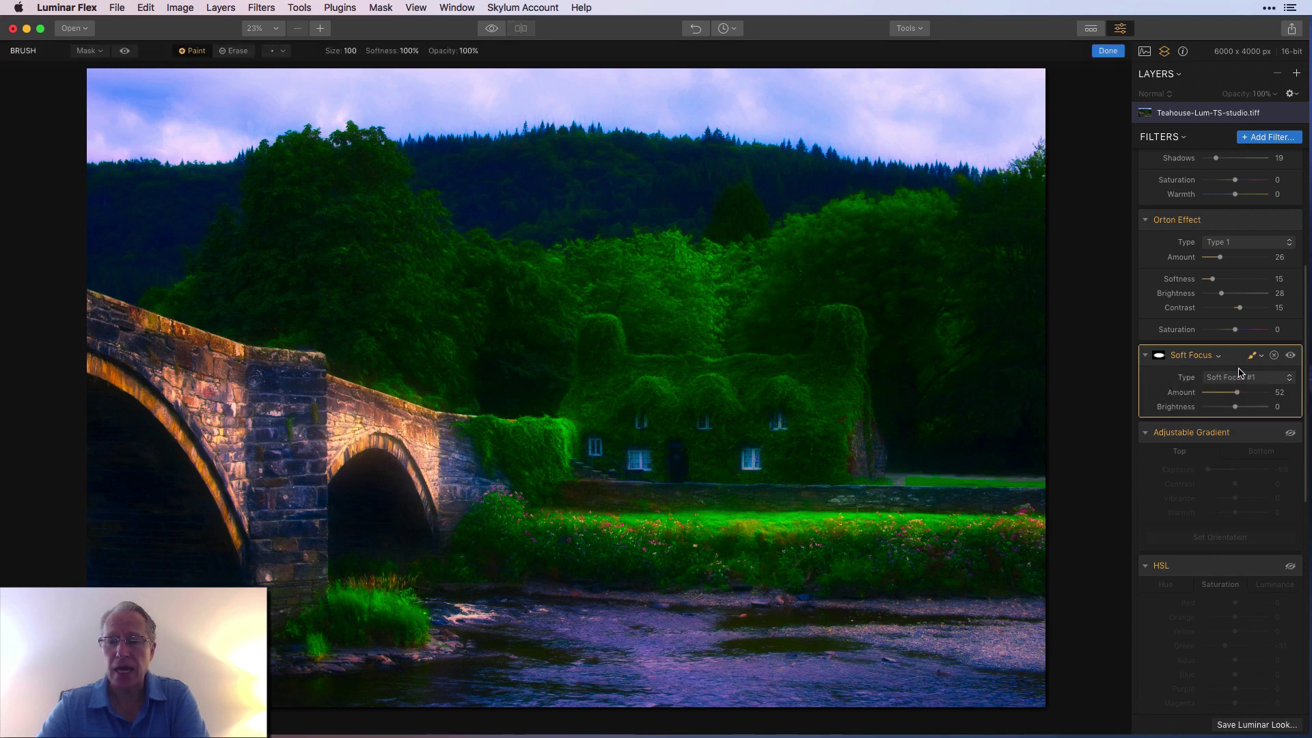
left_click(125, 52)
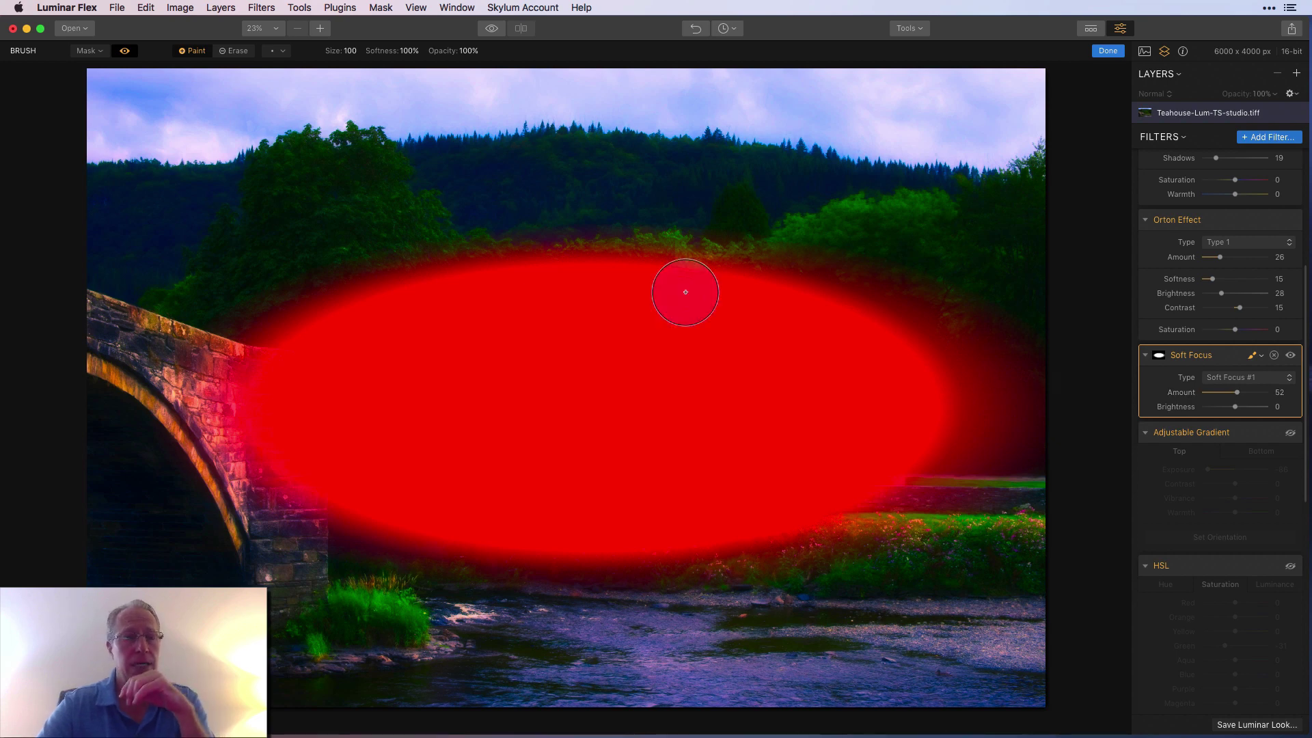
left_click(94, 55)
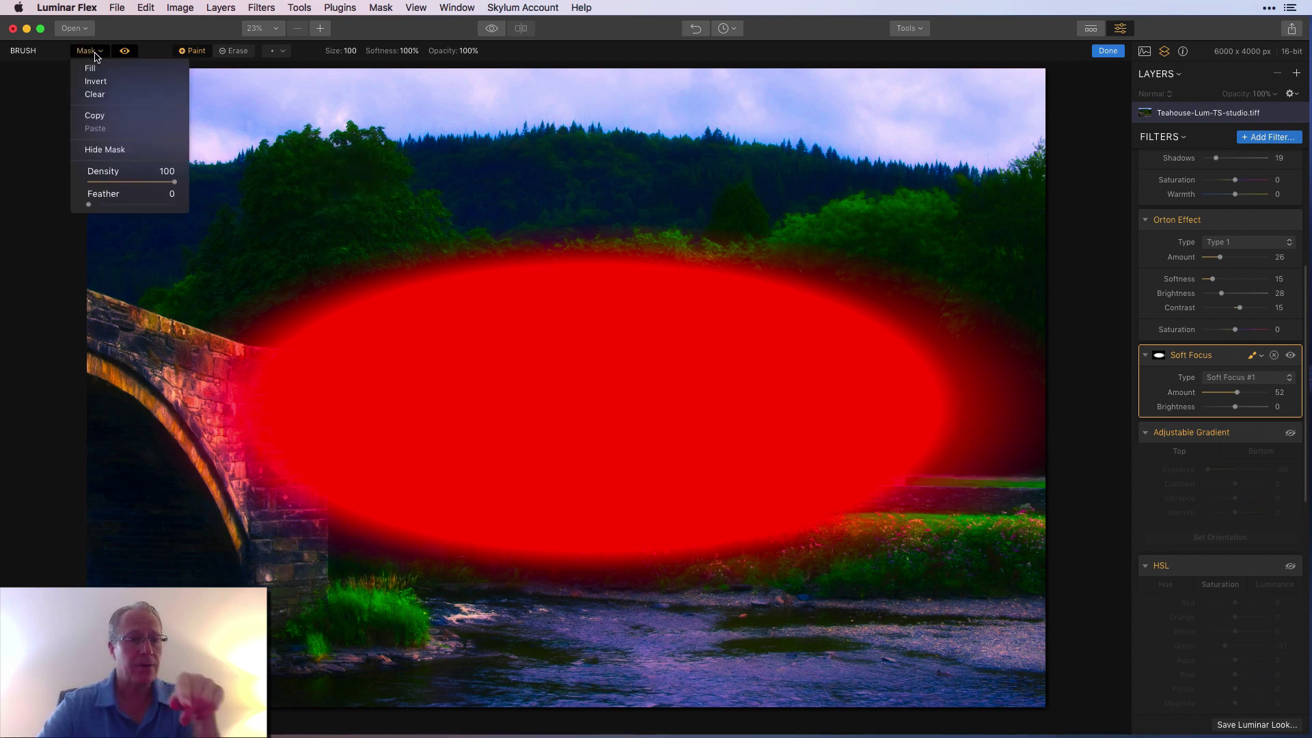
left_click(95, 55)
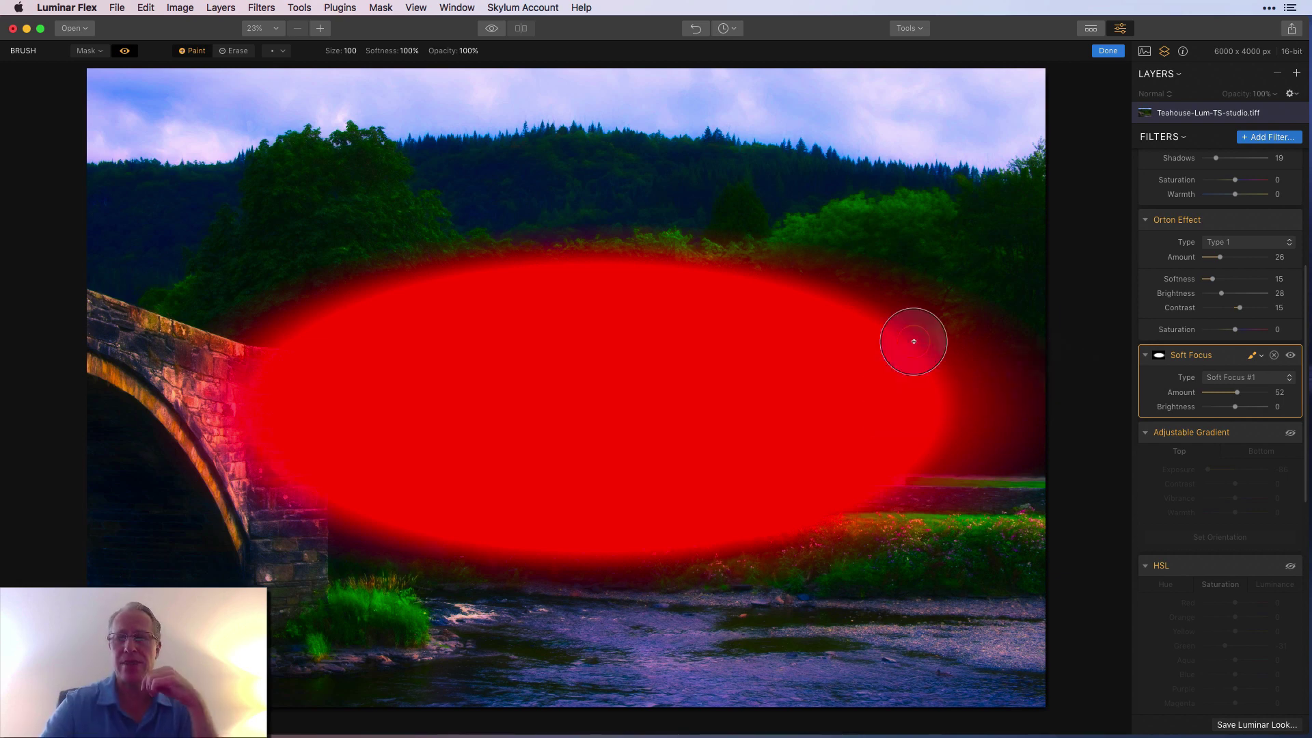
left_click(1106, 51)
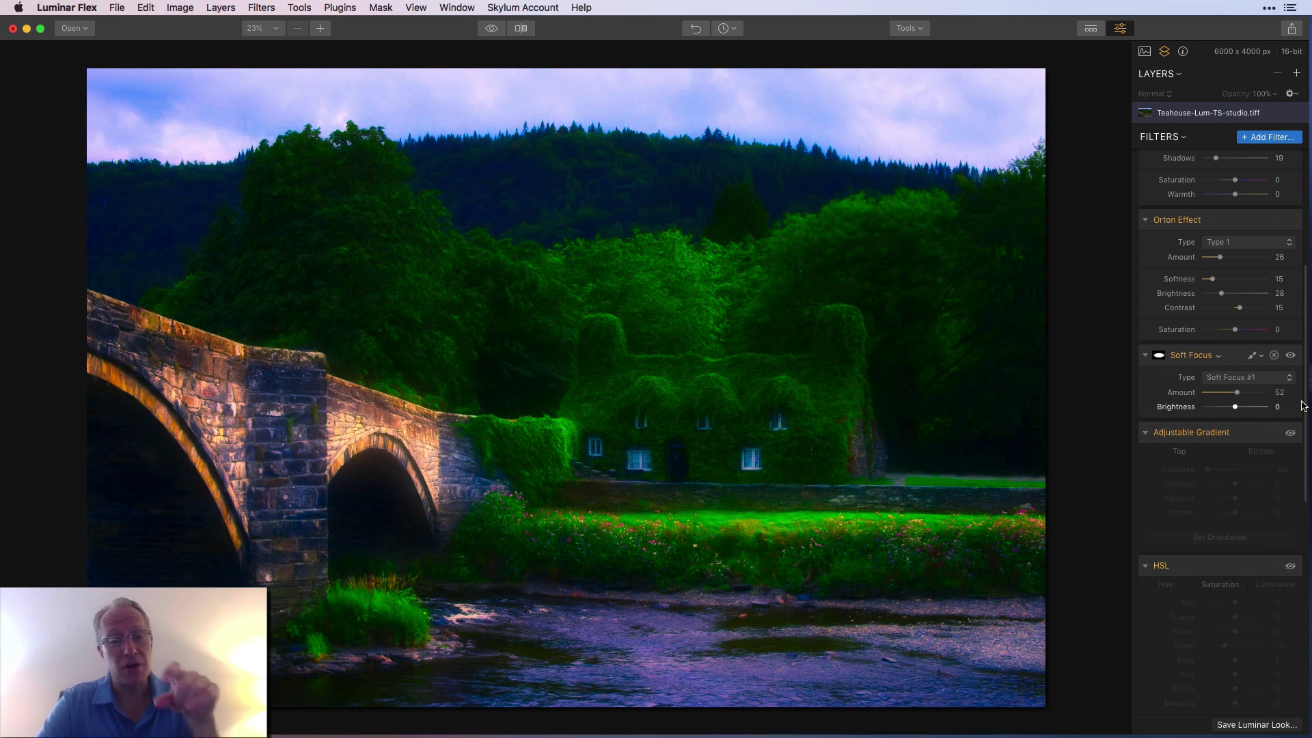
Turn on Adjustable Gradient and review its top and bottom settings and orientation guides
left_click(1290, 434)
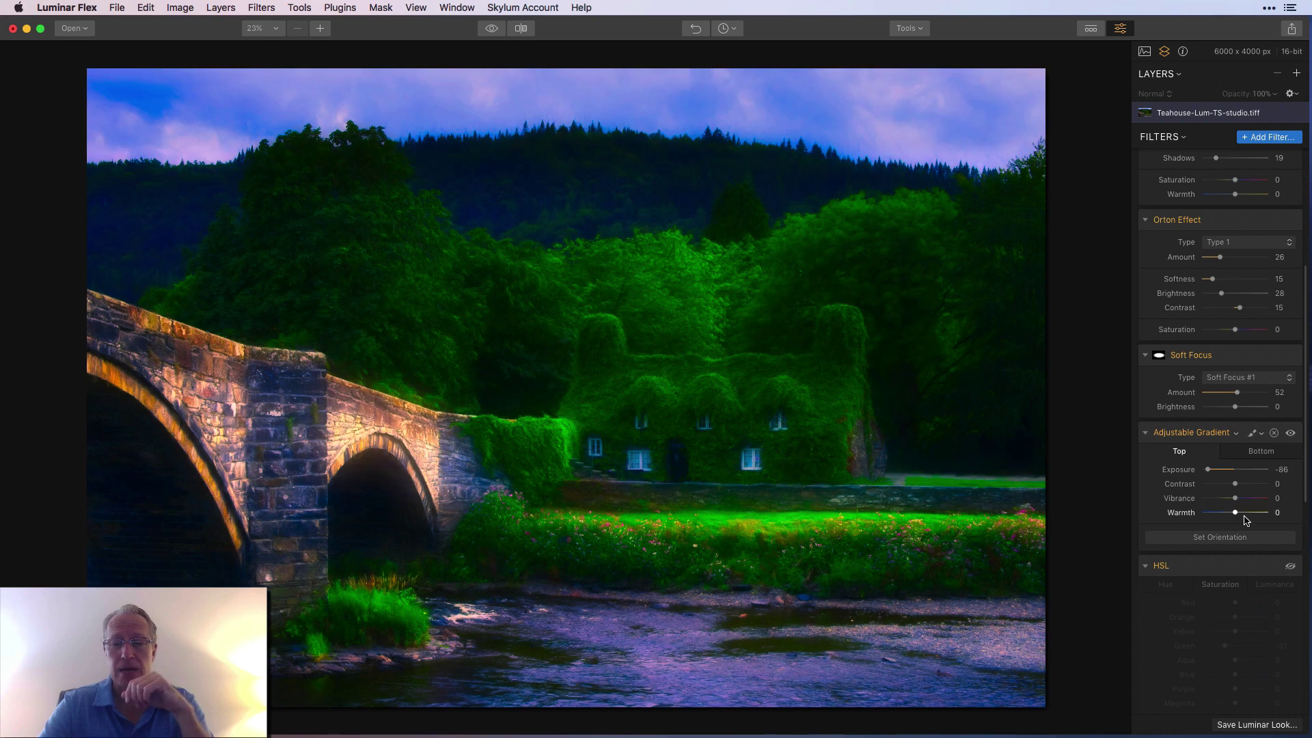
scroll(1245, 517, "down", 2)
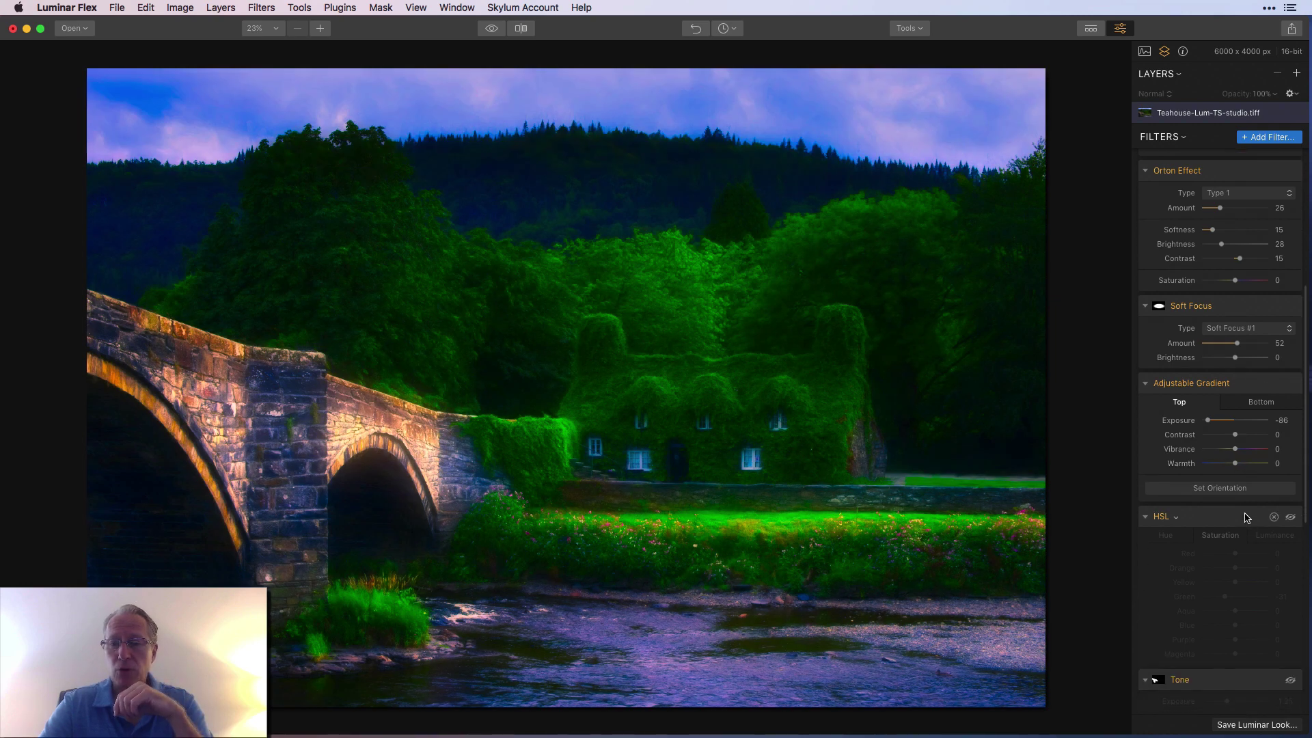
left_click(1259, 405)
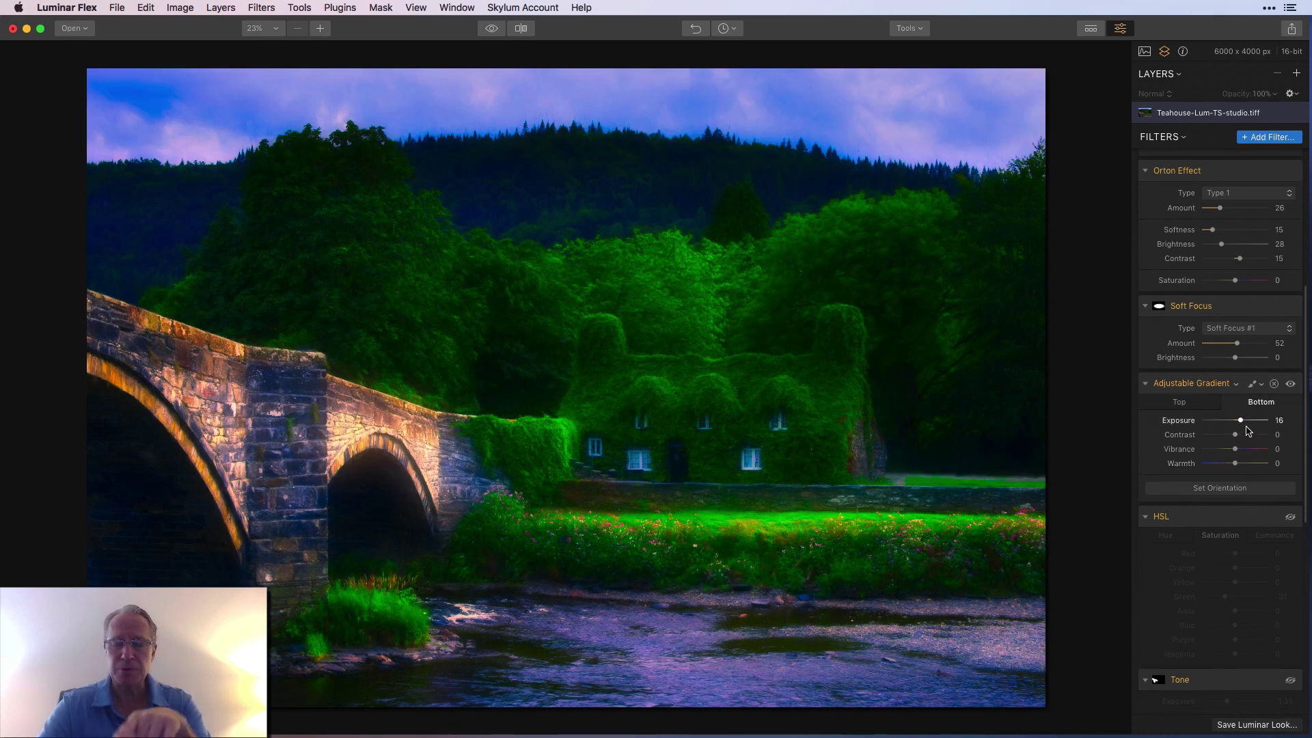
left_click(1192, 408)
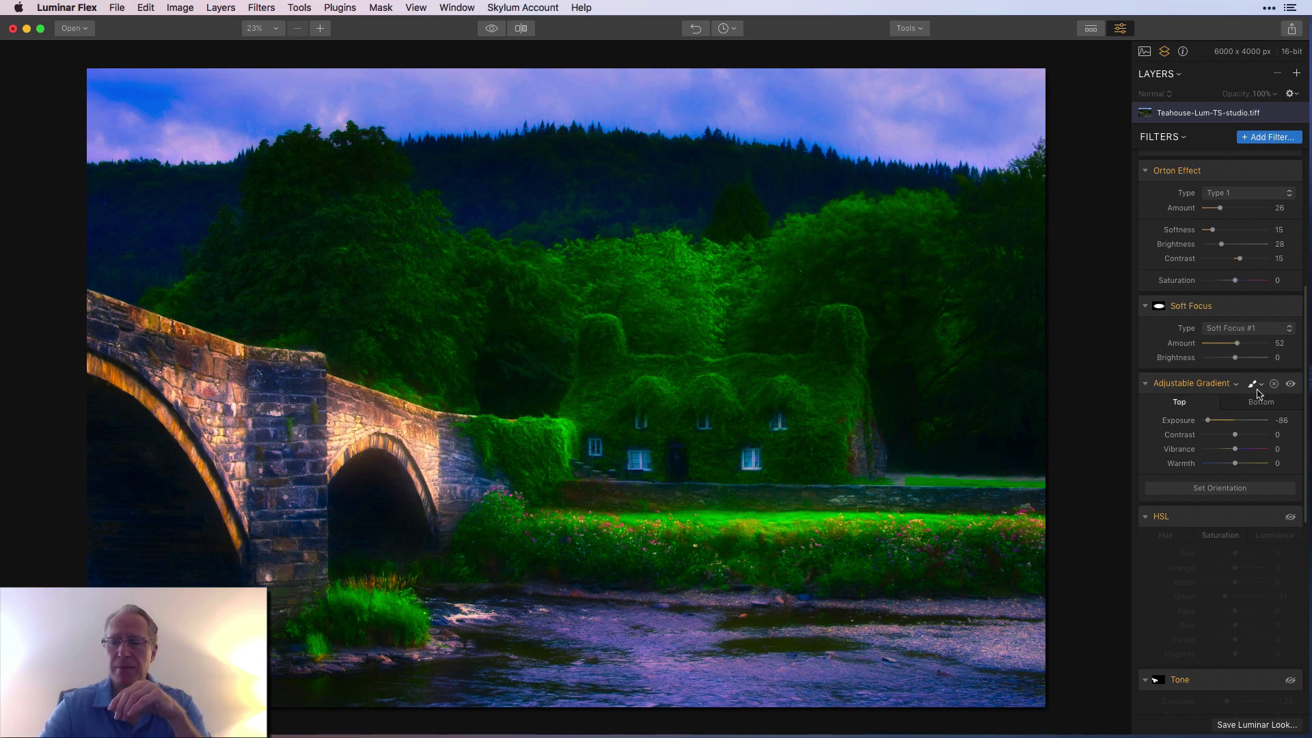
left_click(1221, 488)
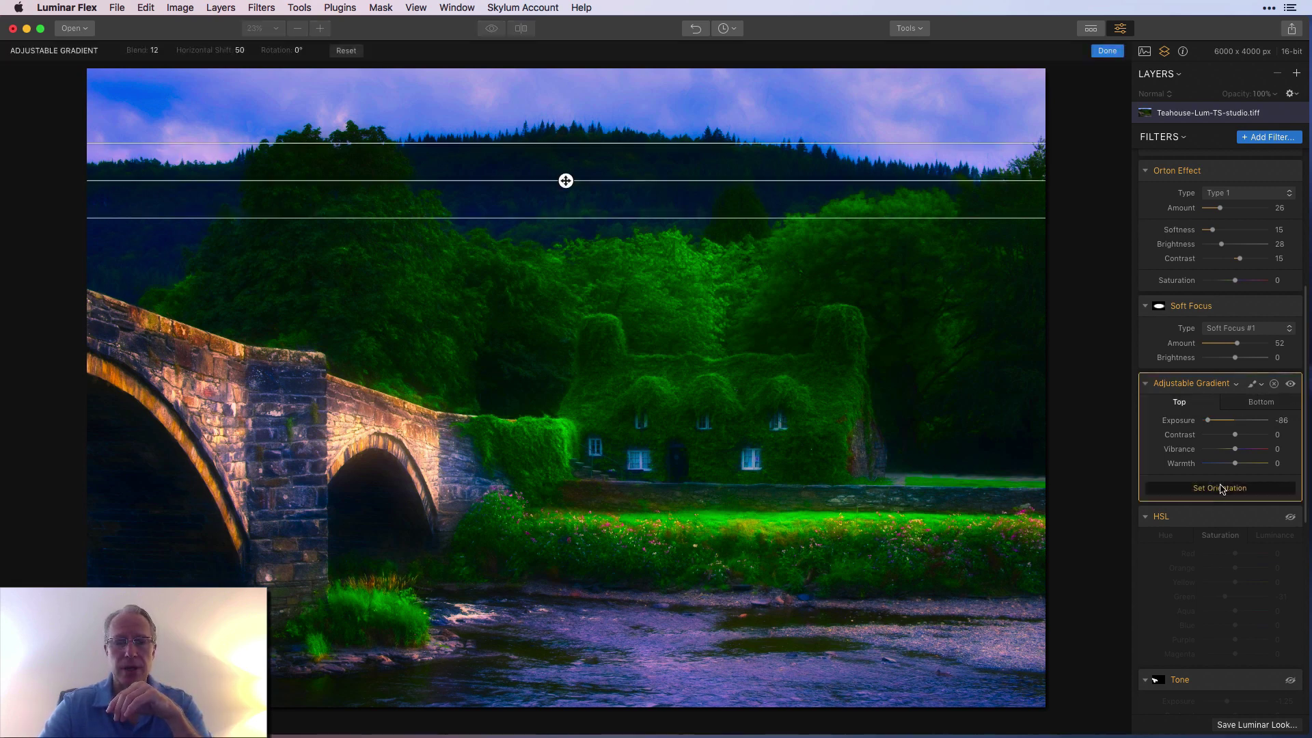
left_click(1221, 488)
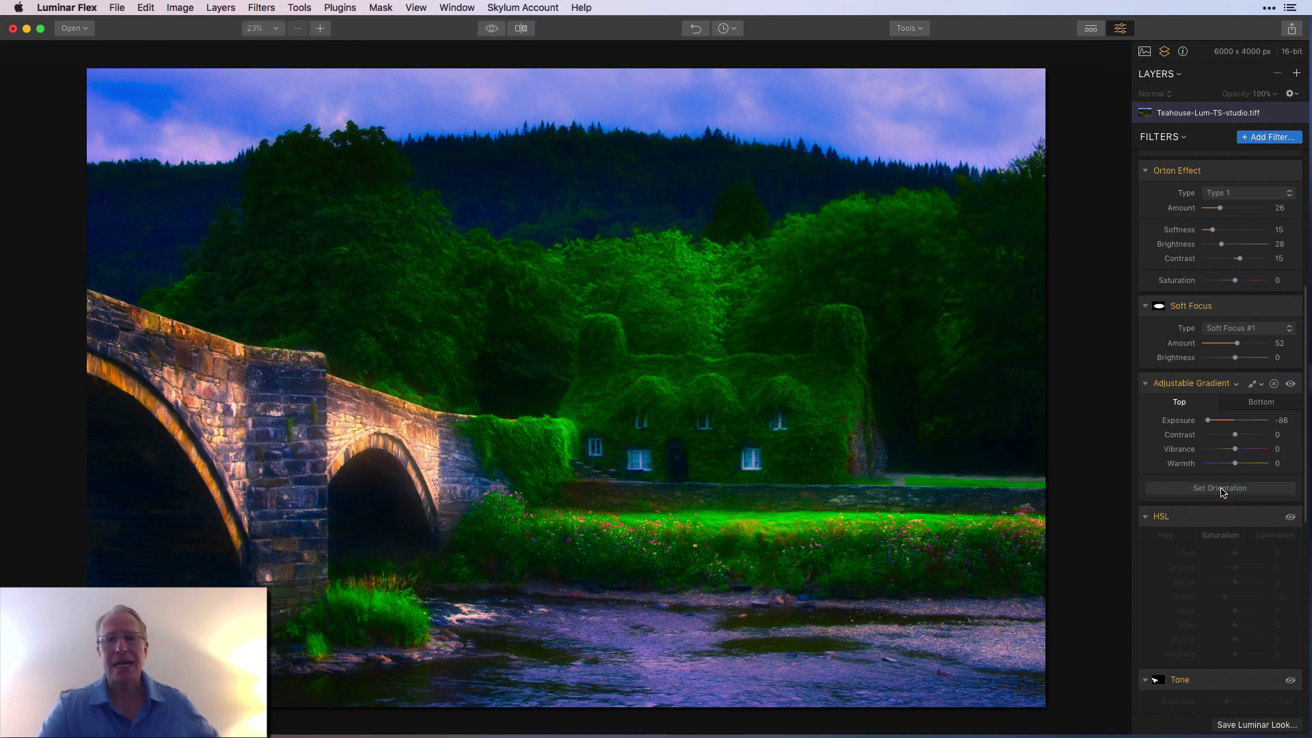
Toggle Adjustable Gradient off and on to compare the -86 darkened sky
left_click(1290, 384)
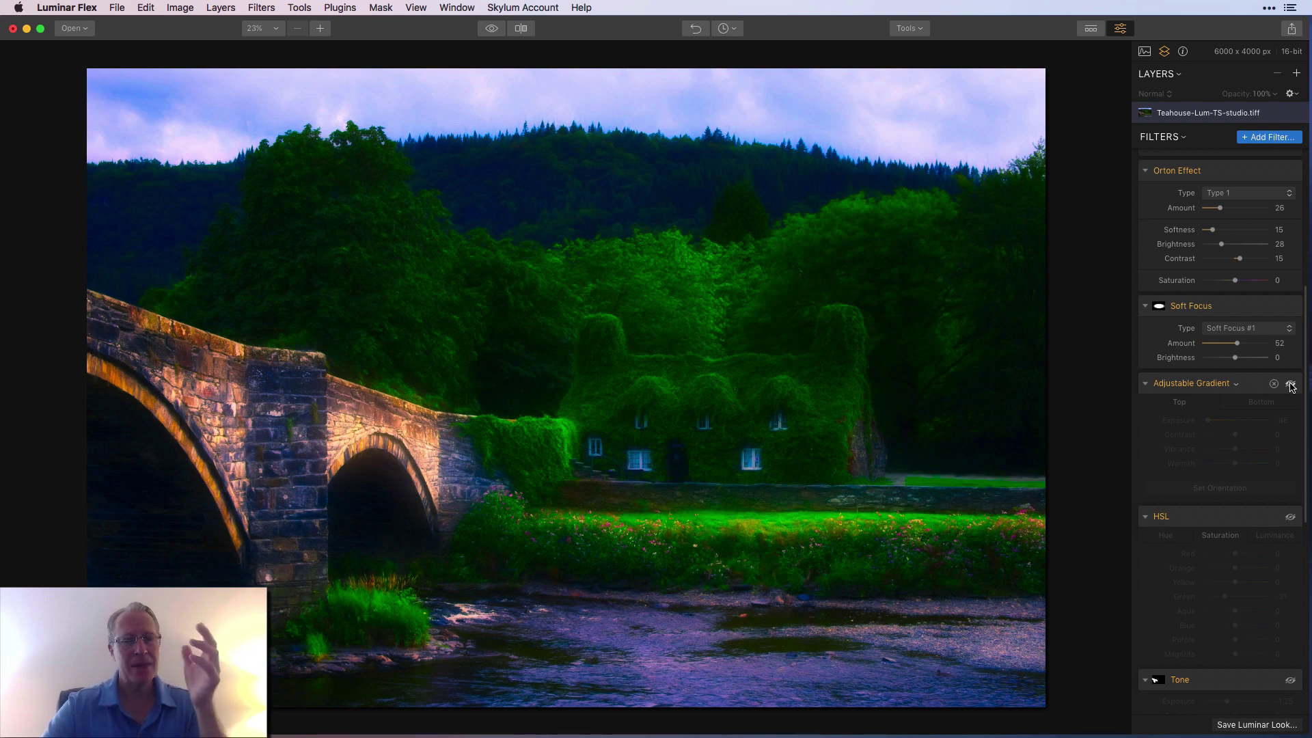
left_click(1290, 384)
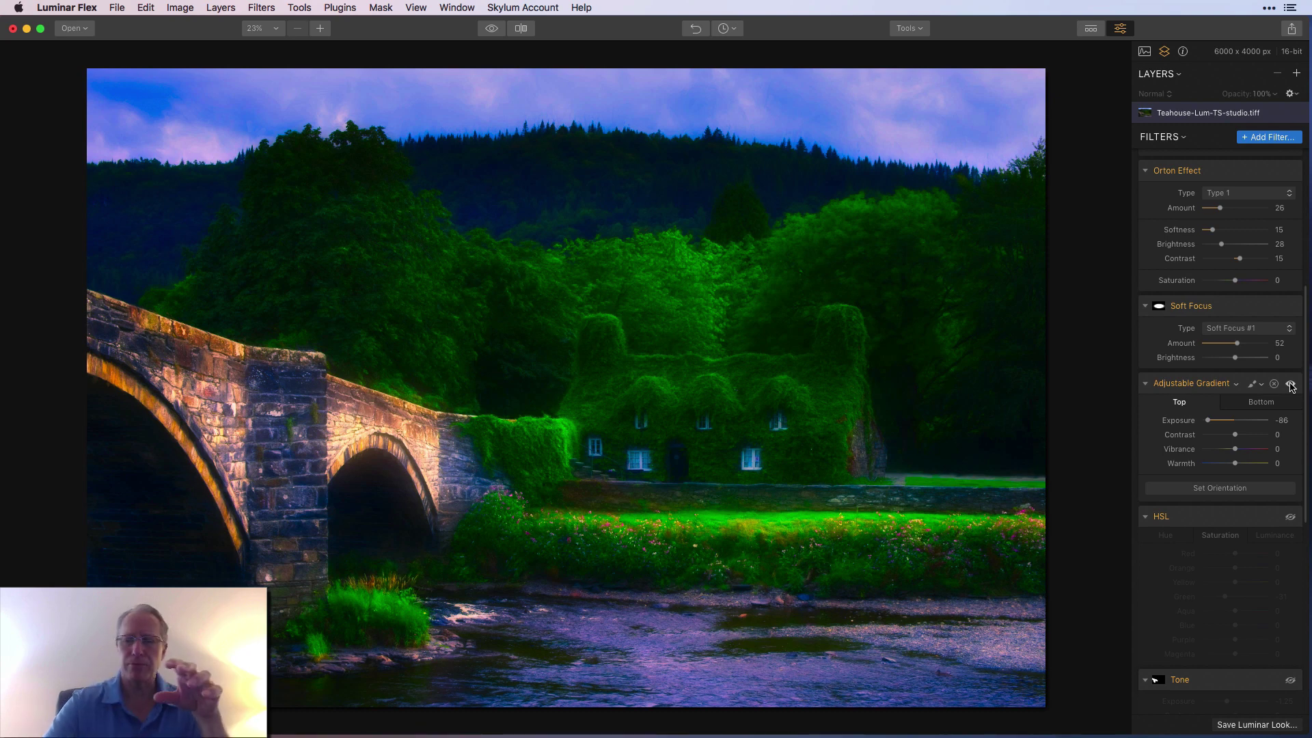
scroll(1289, 369, "down", 5)
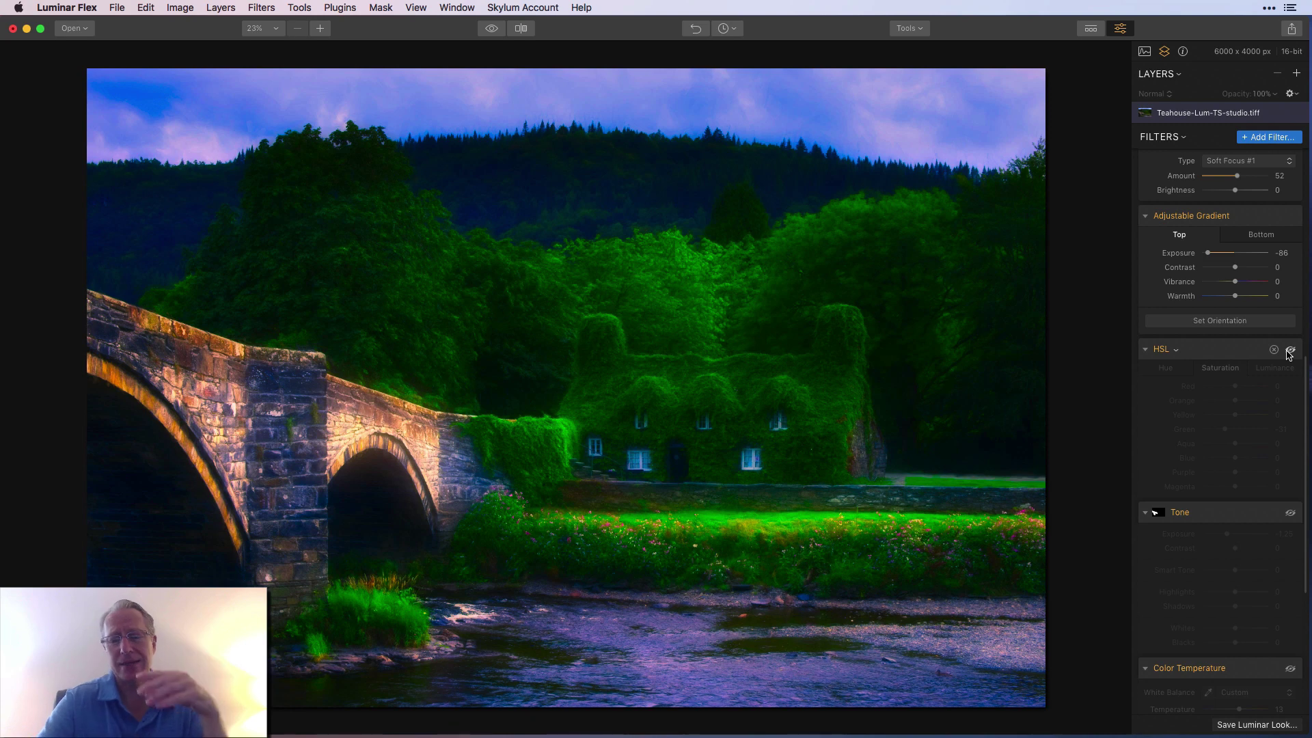
left_click(1289, 351)
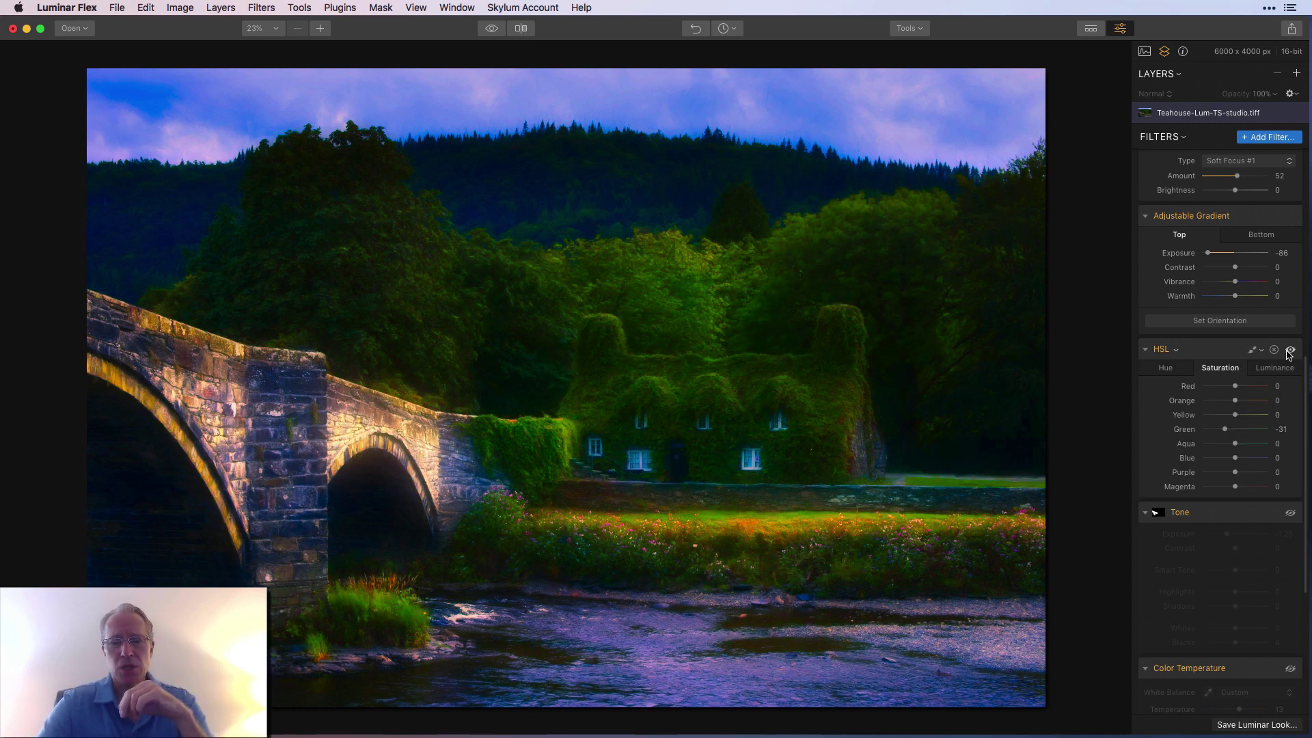
left_click(1164, 372)
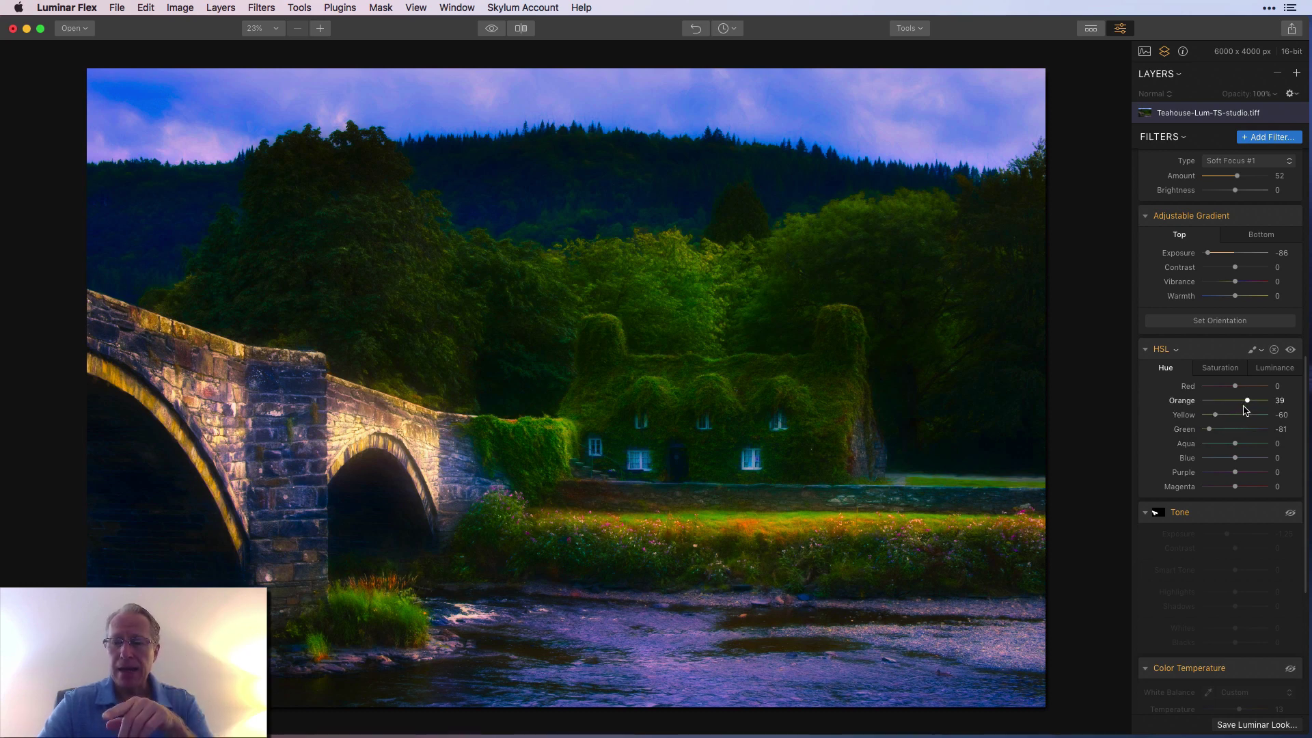
left_click(1220, 368)
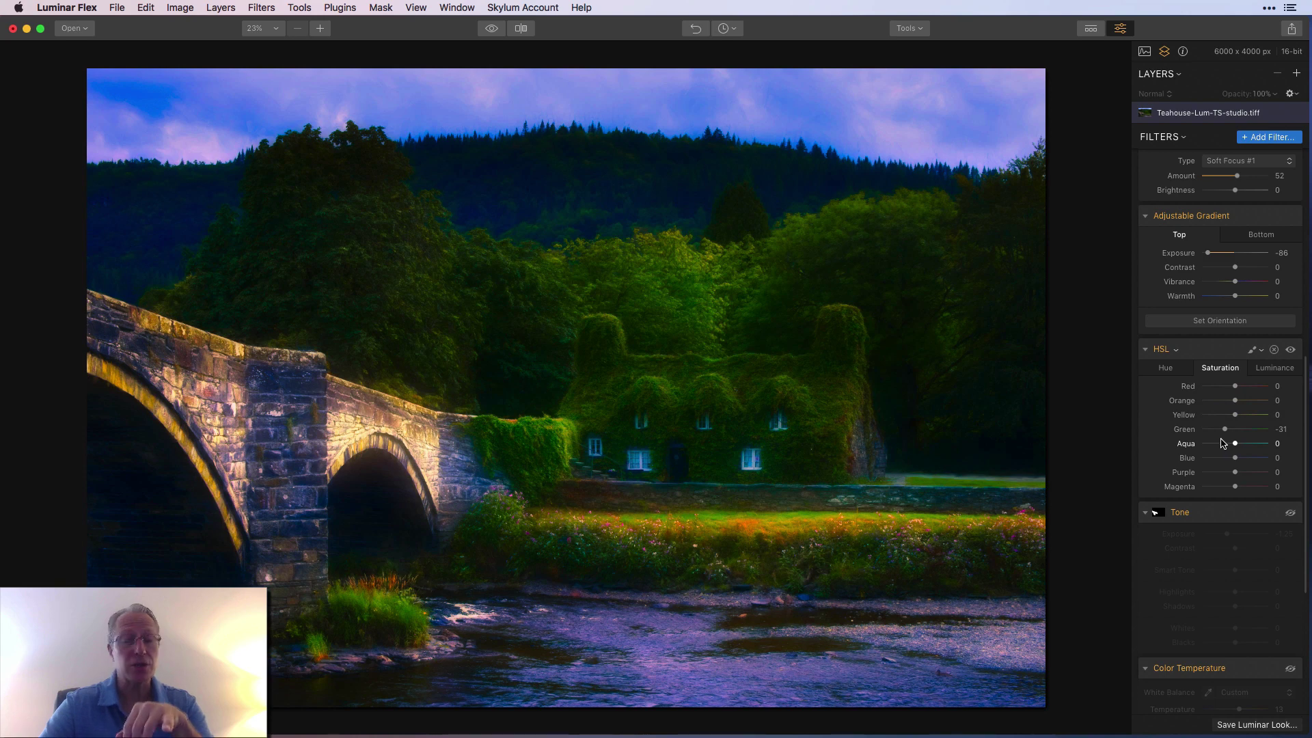
left_click(1272, 368)
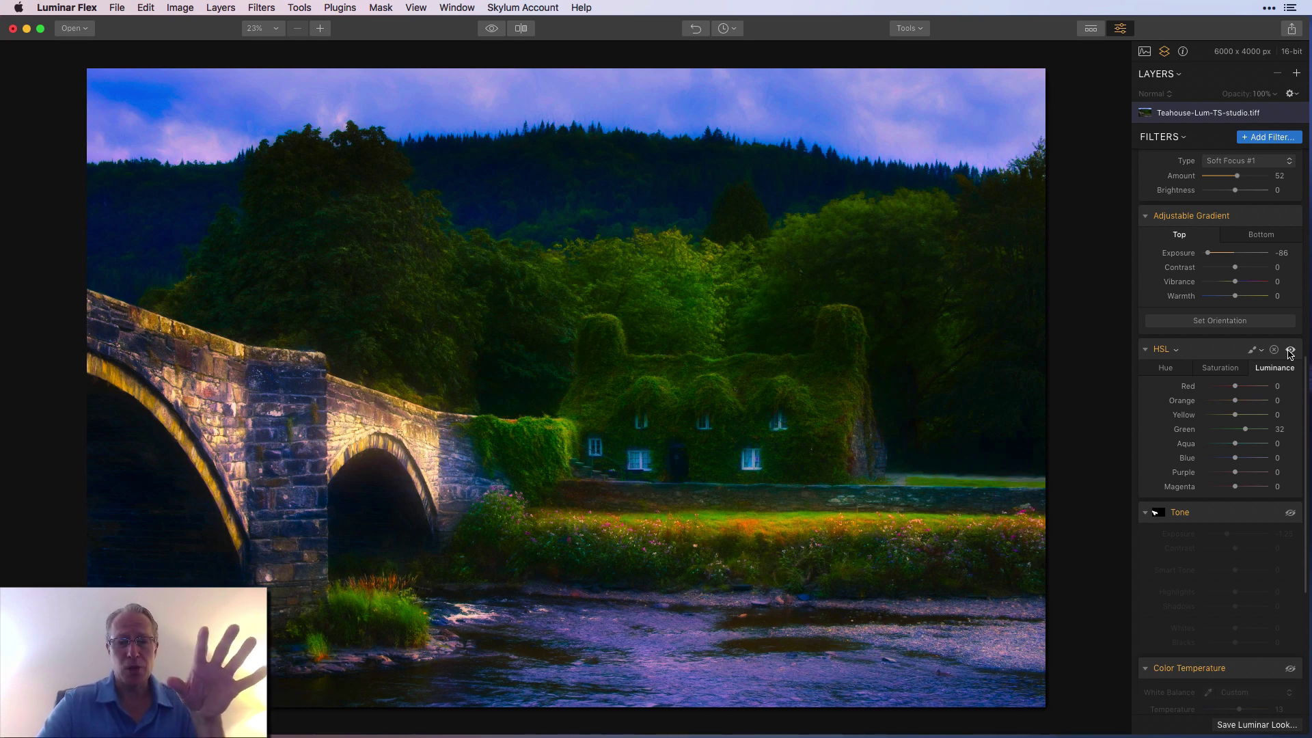
left_click(1290, 351)
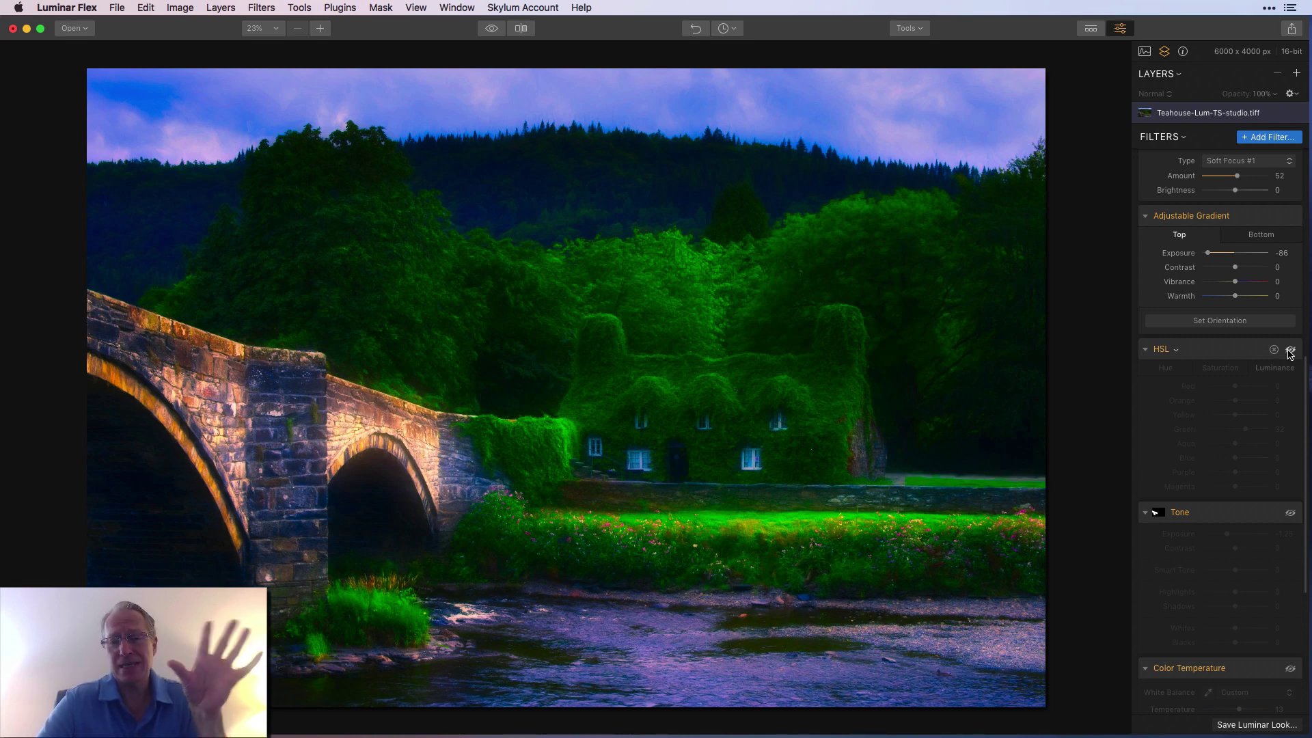
left_click(1290, 350)
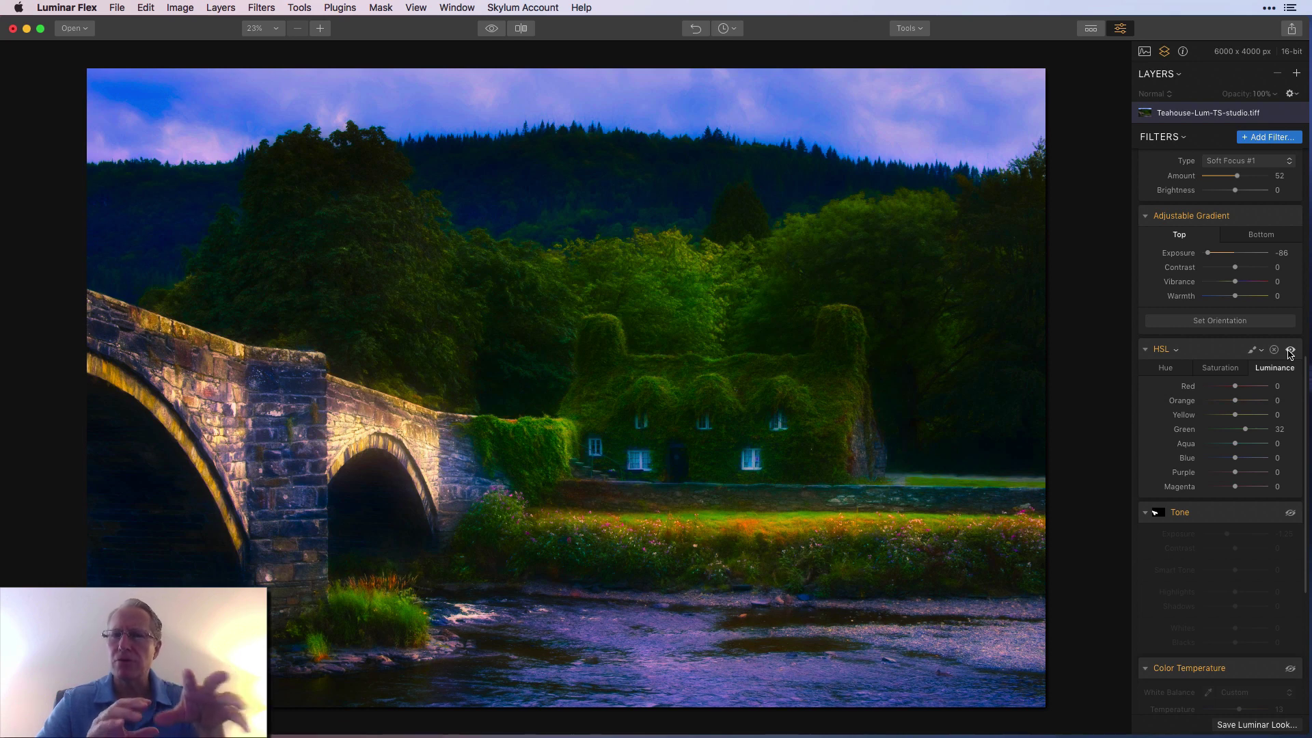
scroll(1235, 460, "down", 5)
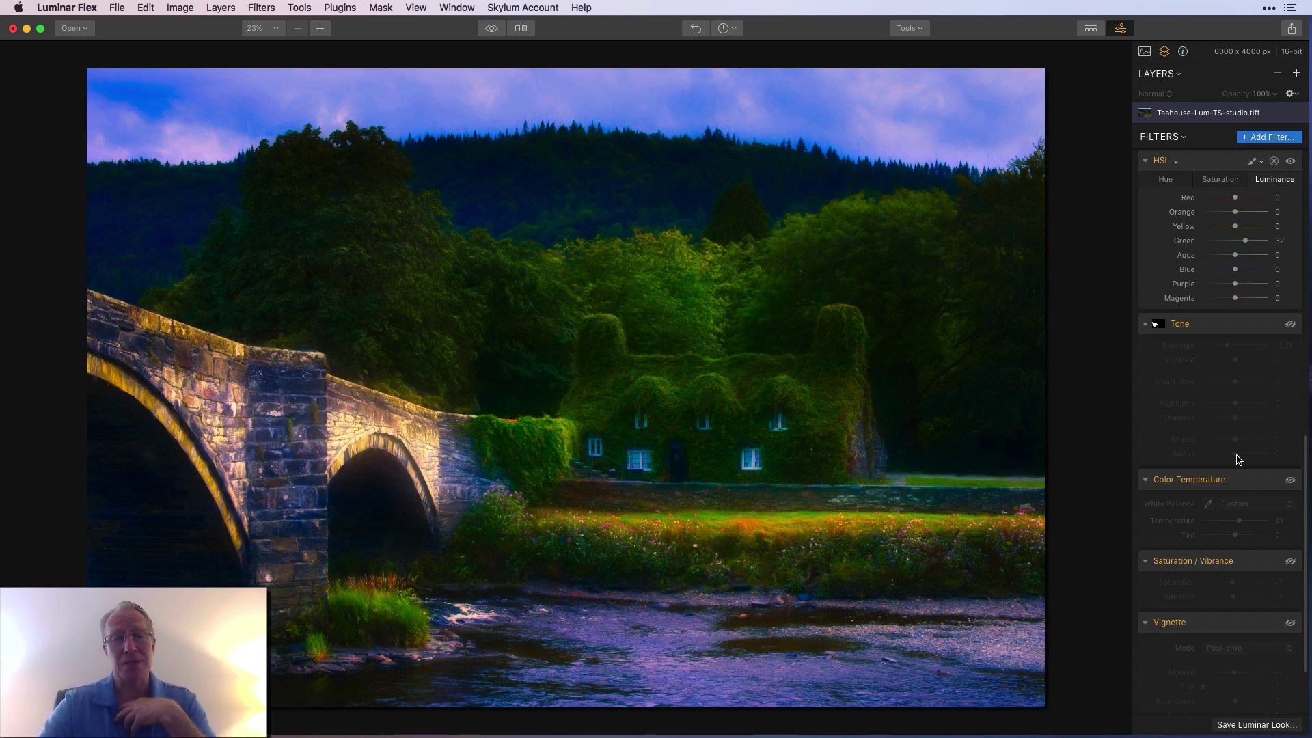
Turn on the Tone adjustment at -1.25 exposure and inspect its brush mask
scroll(1239, 459, "down", 2)
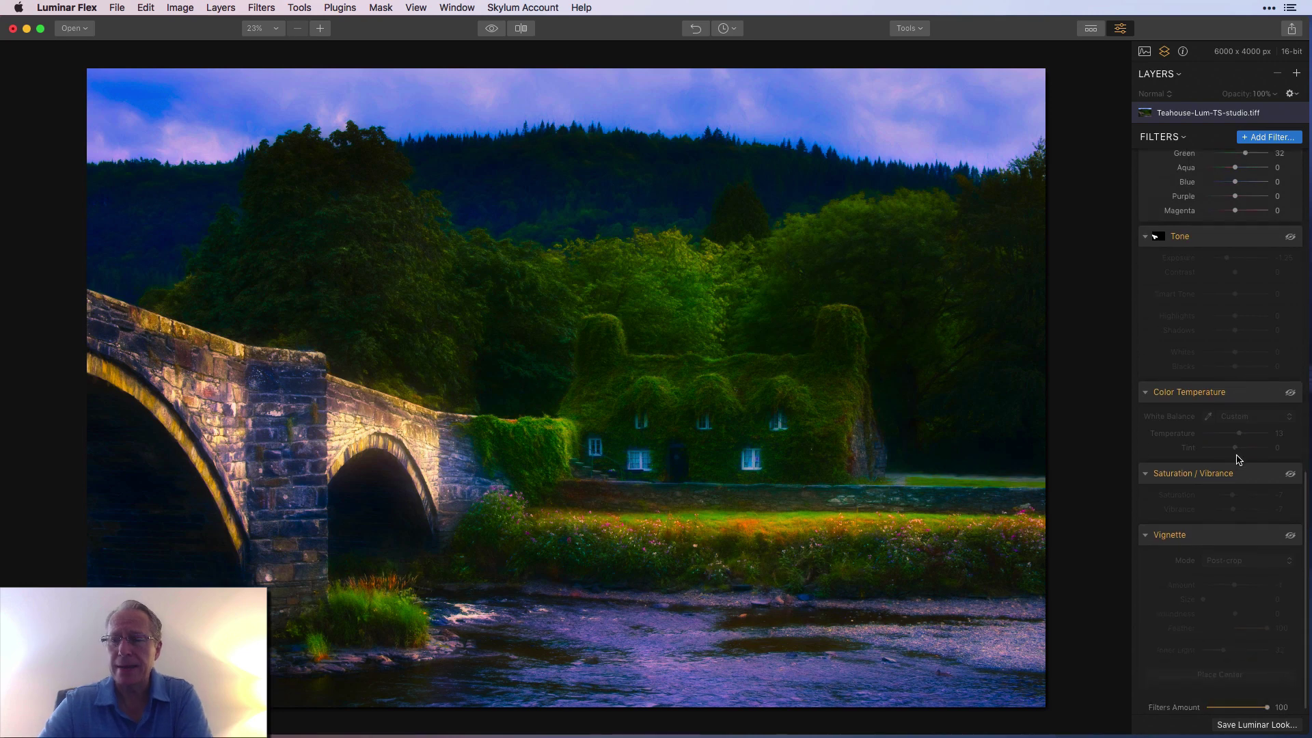
left_click(1289, 257)
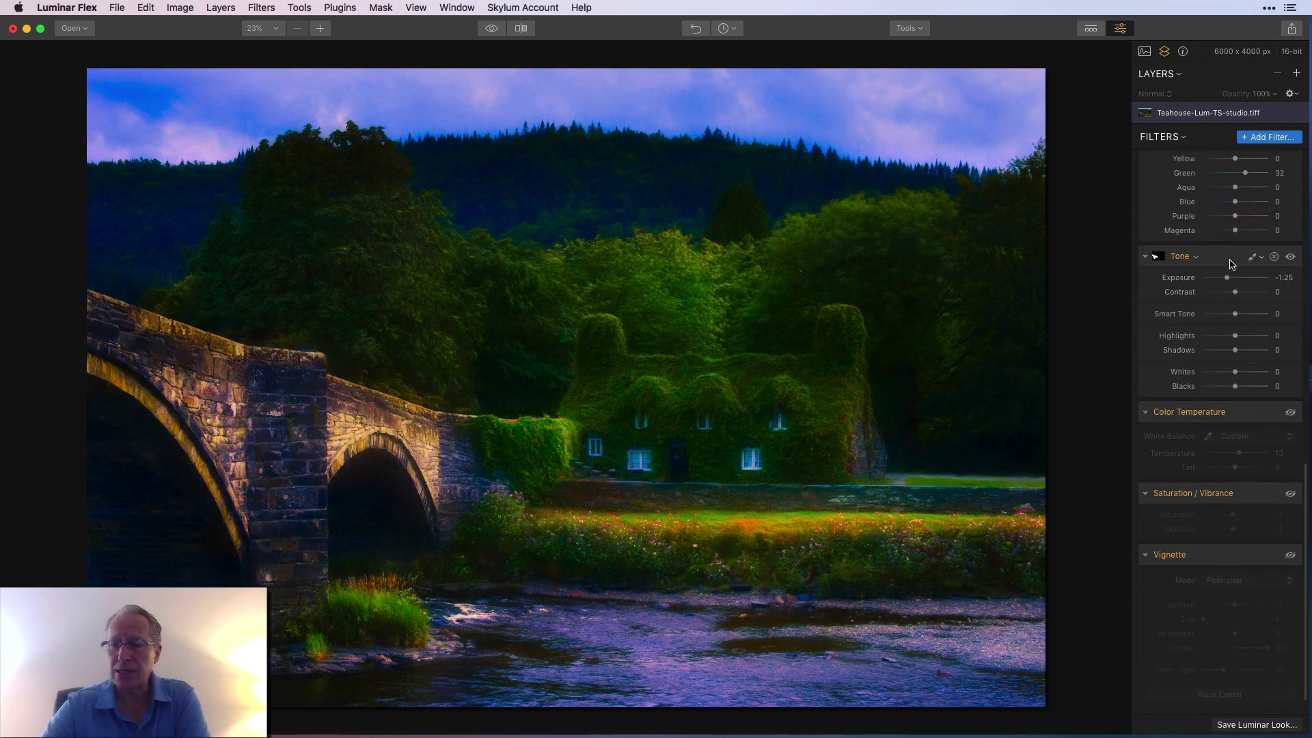
left_click(1253, 257)
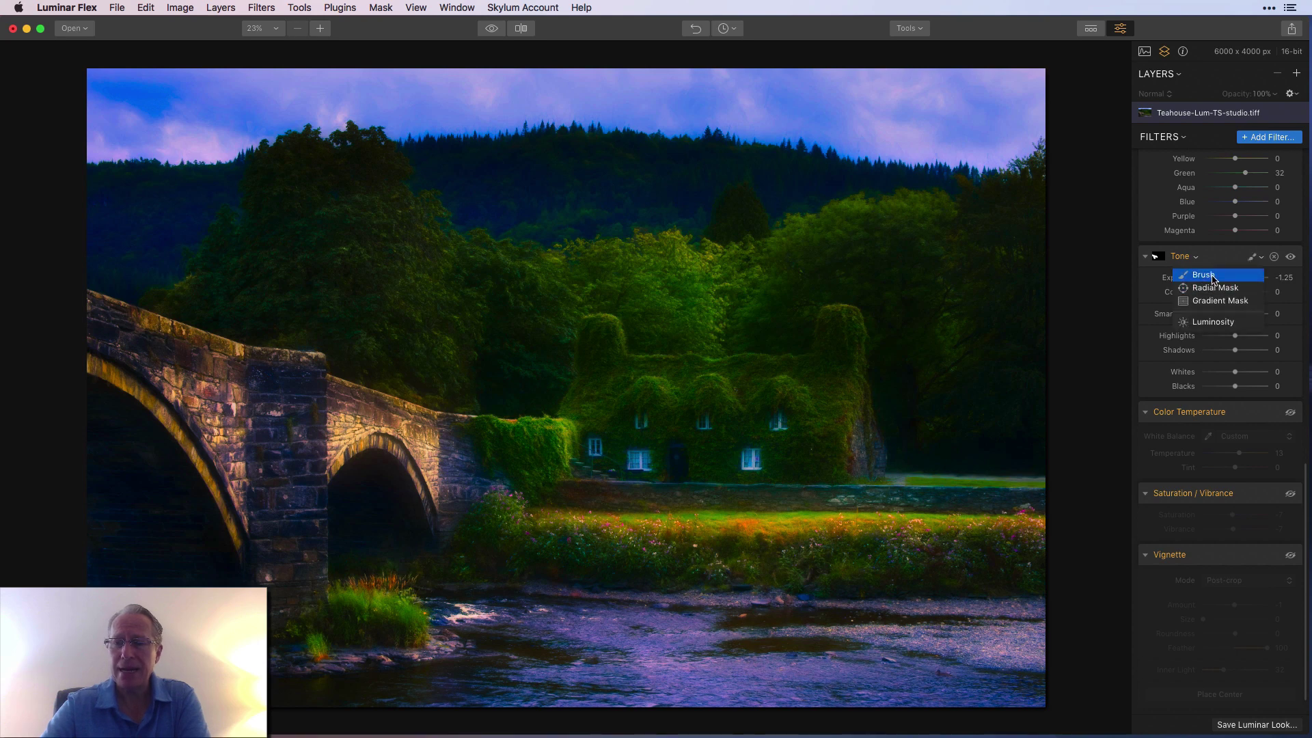
left_click(1213, 277)
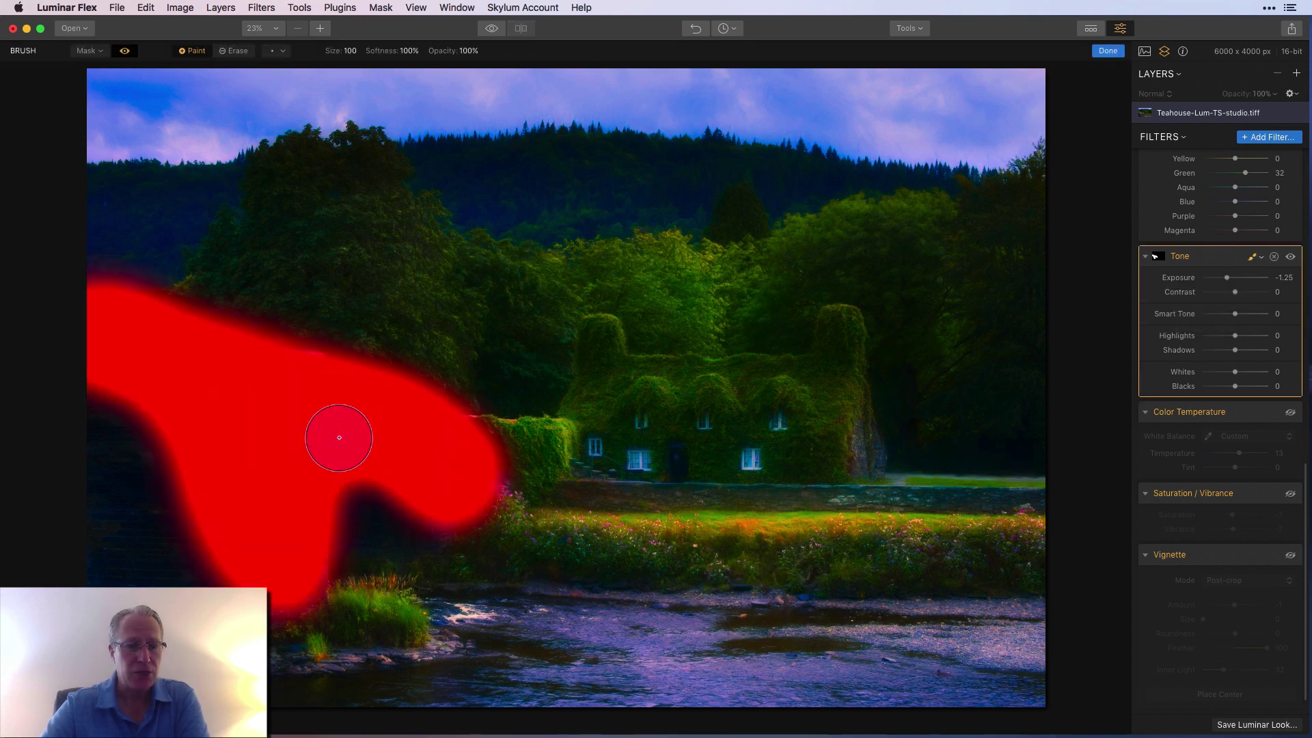
left_click(126, 52)
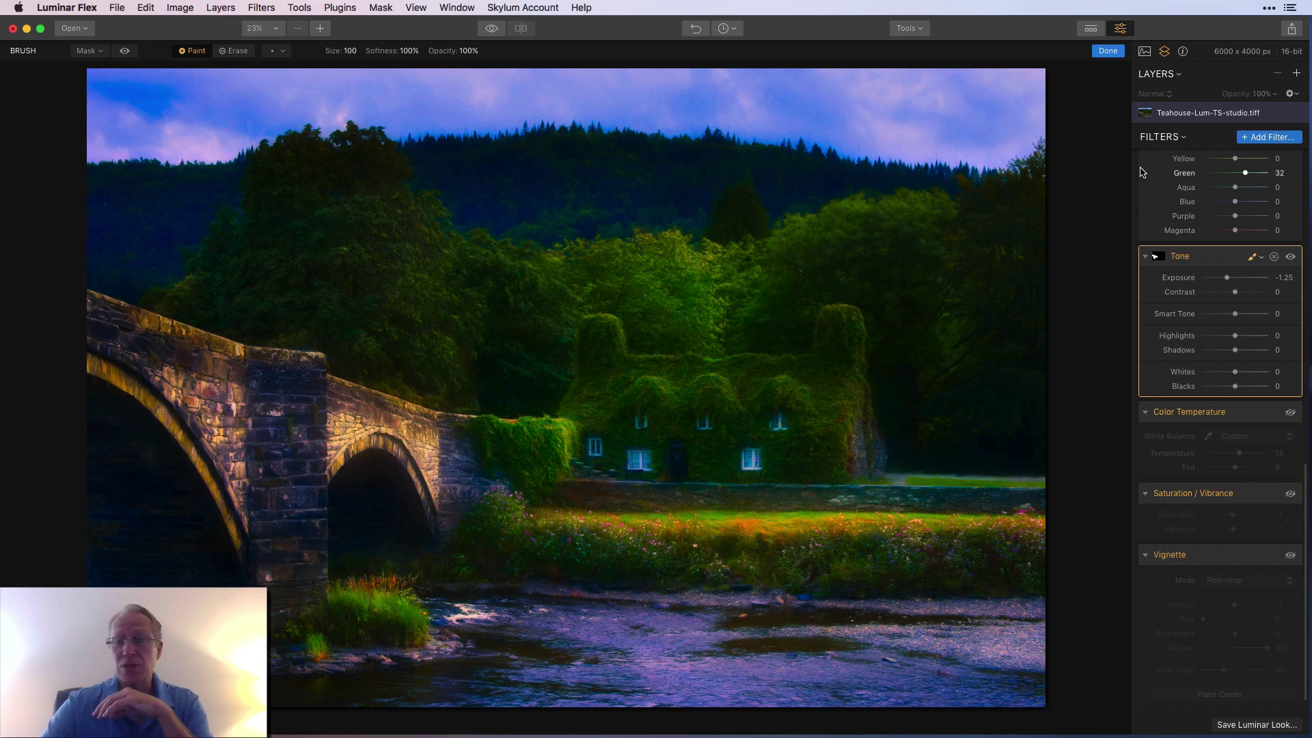
left_click(1109, 51)
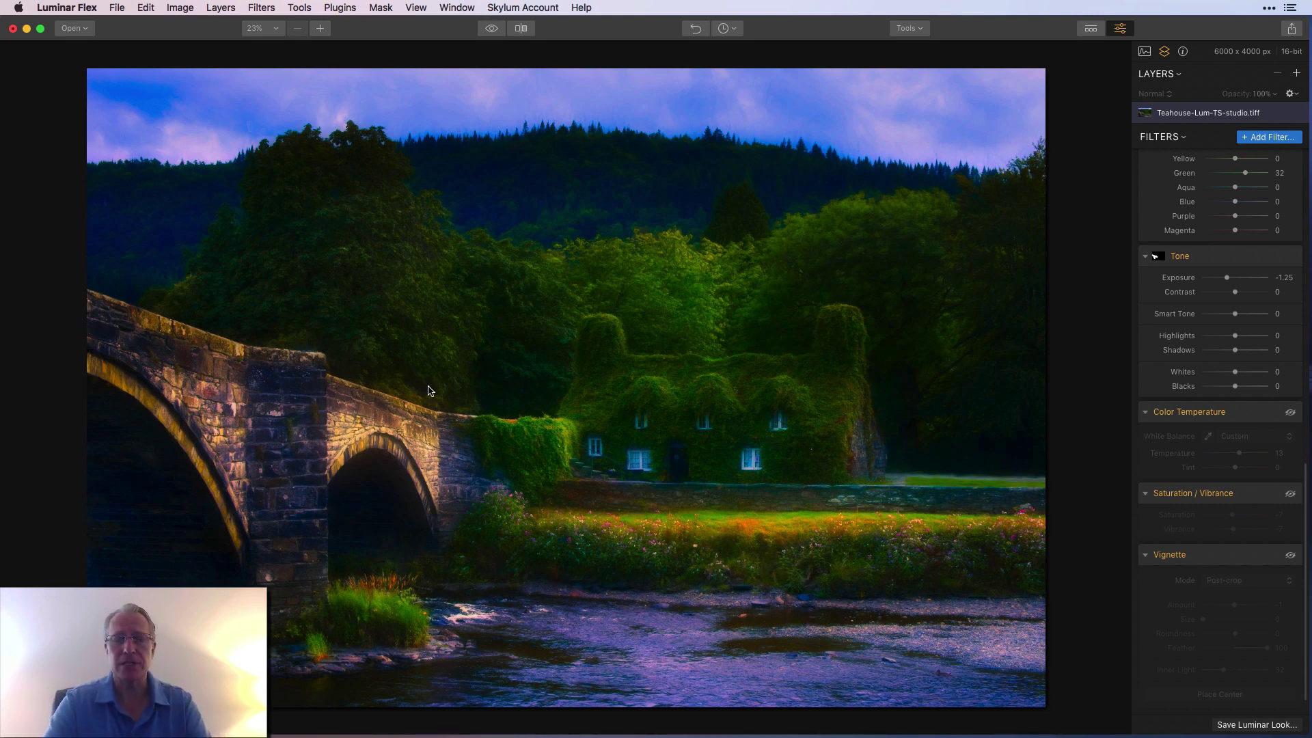
Toggle the Tone adjustment off and back on to compare the darkening
left_click(1290, 258)
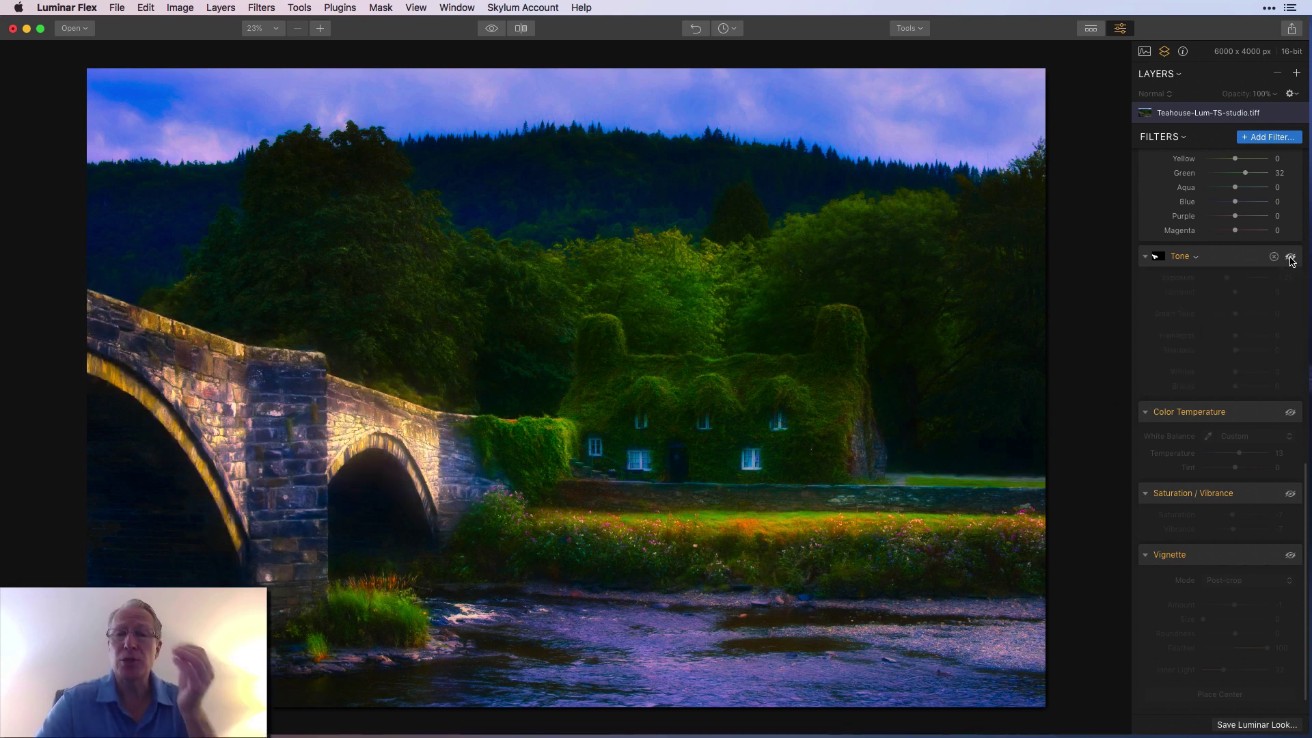
left_click(1291, 257)
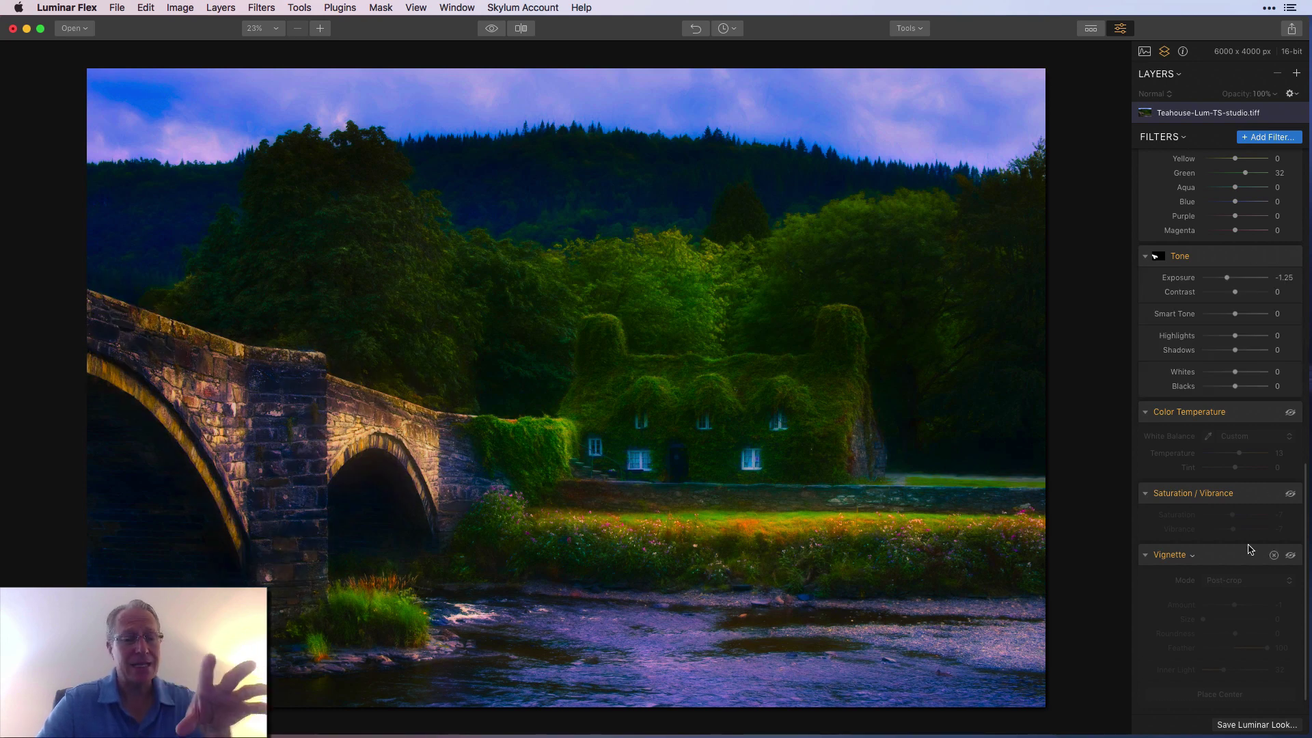
scroll(1249, 549, "down", 1)
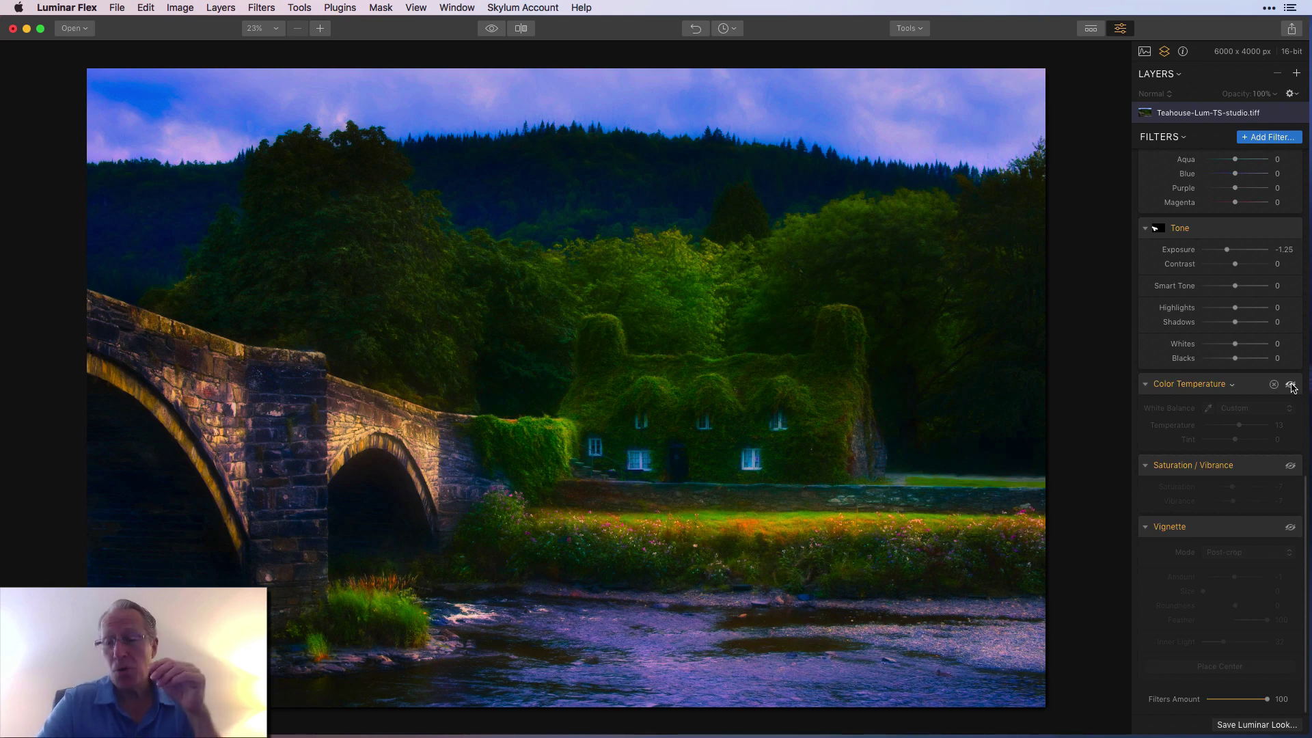
Turn on Color Temperature and Saturation / Vibrance, toggling Saturation / Vibrance to compare
left_click(1290, 385)
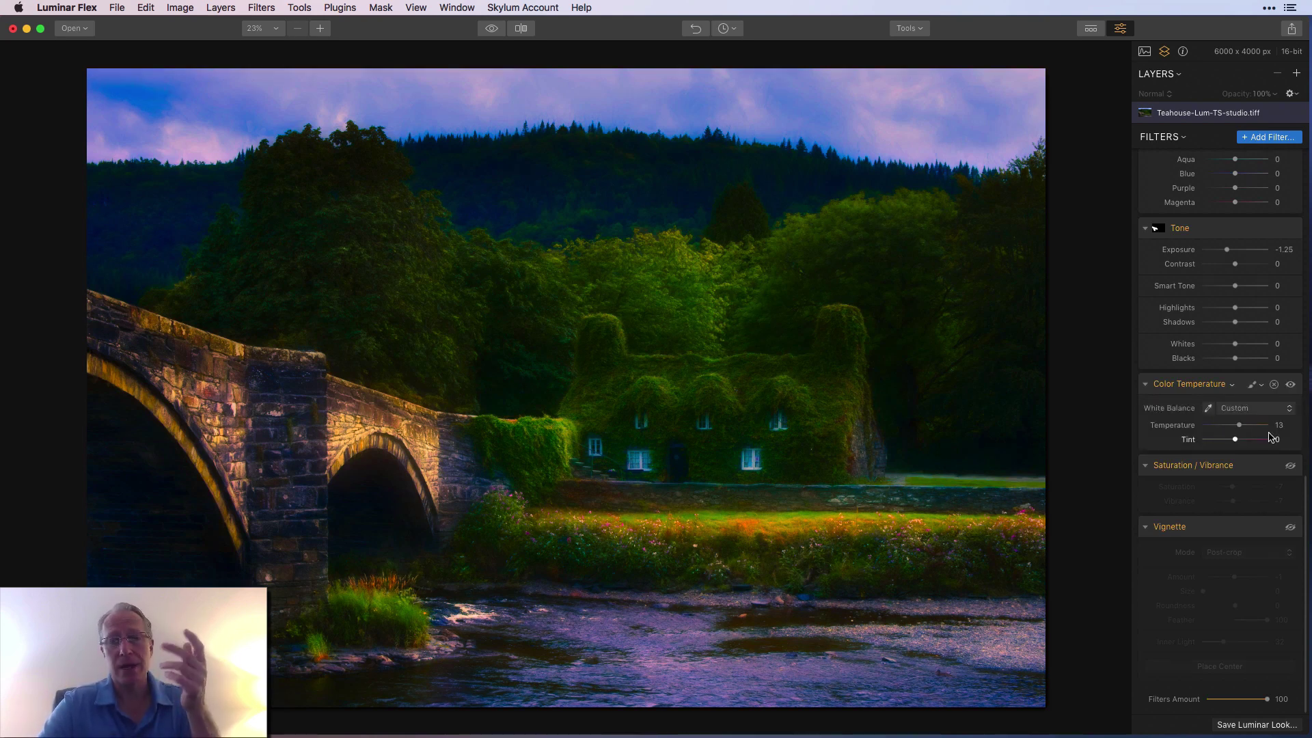
left_click(1290, 465)
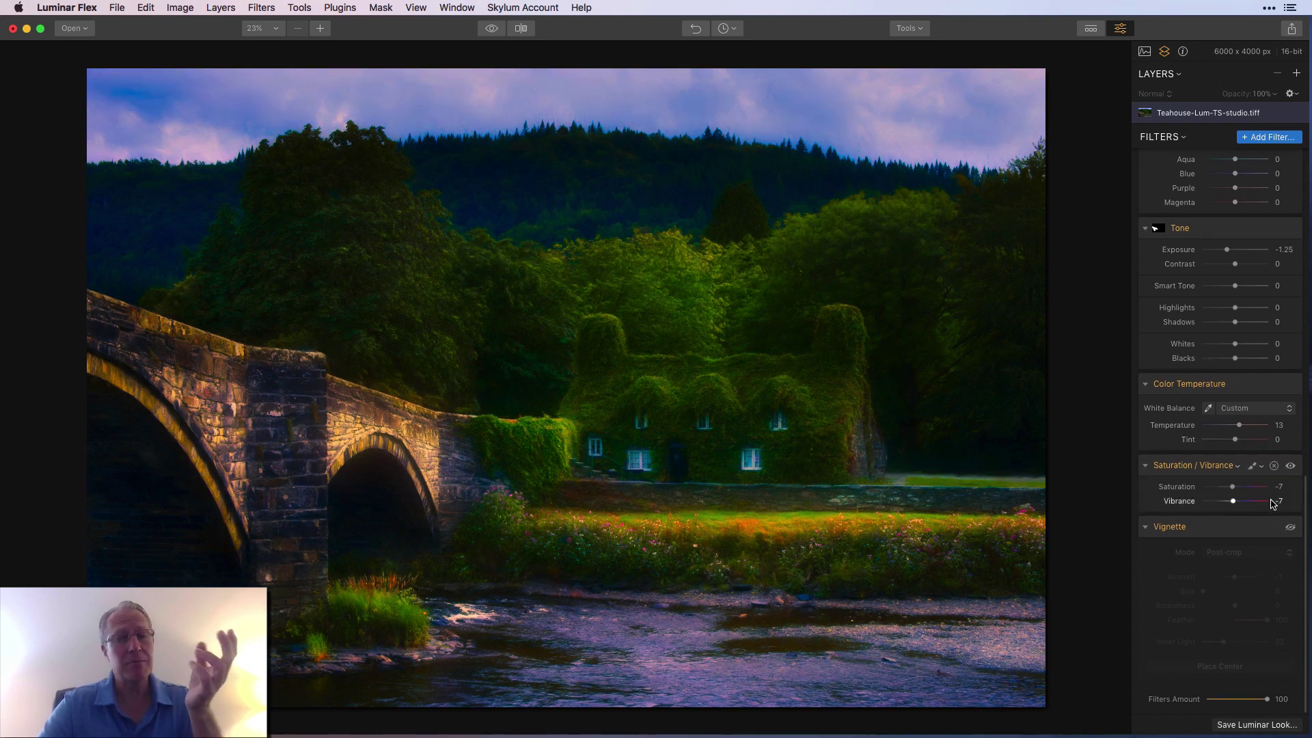
left_click(1290, 466)
left_click(1290, 465)
Turn on the Post-crop Vignette adjustment (Inner Light 32, Feather 100)
scroll(1294, 533, "down", 1)
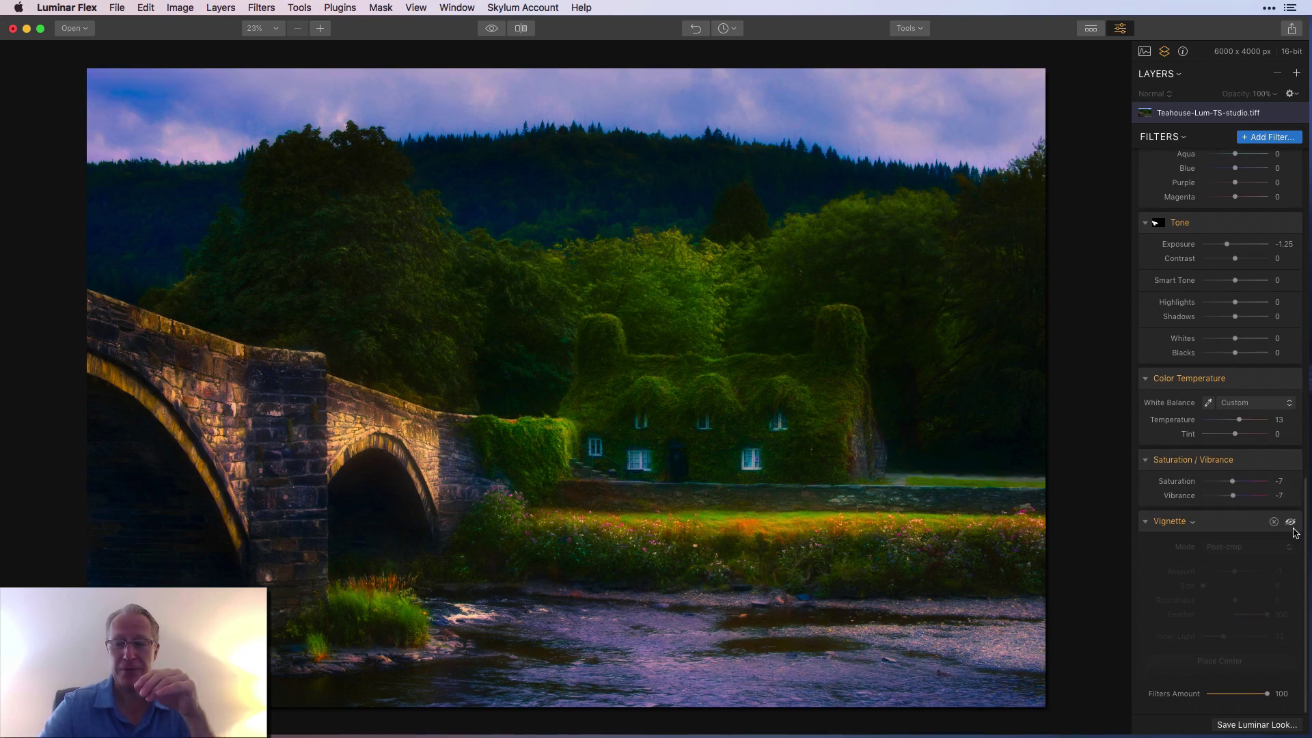
scroll(1294, 532, "up", 1)
left_click(1293, 529)
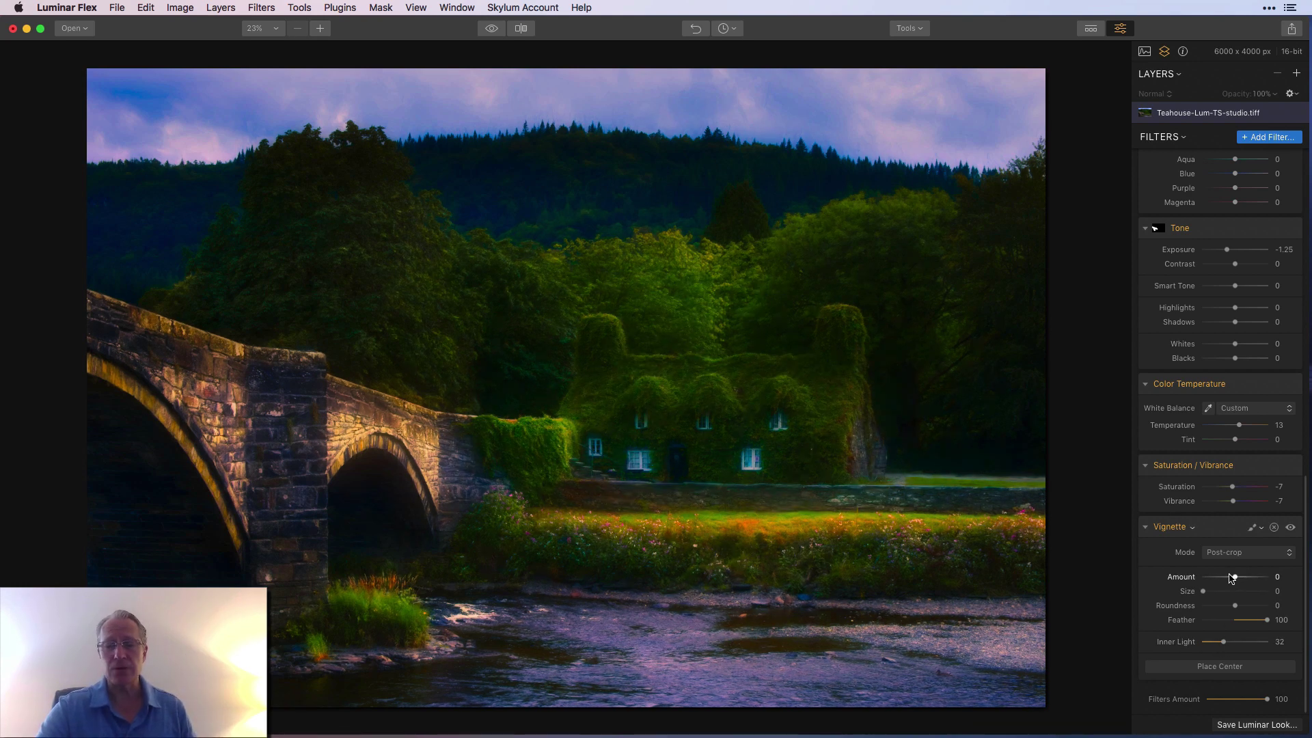
Set the vignette Inner Light to 32 and its Amount to -1
left_click_drag(1223, 641, 1250, 641)
double_click(1153, 642)
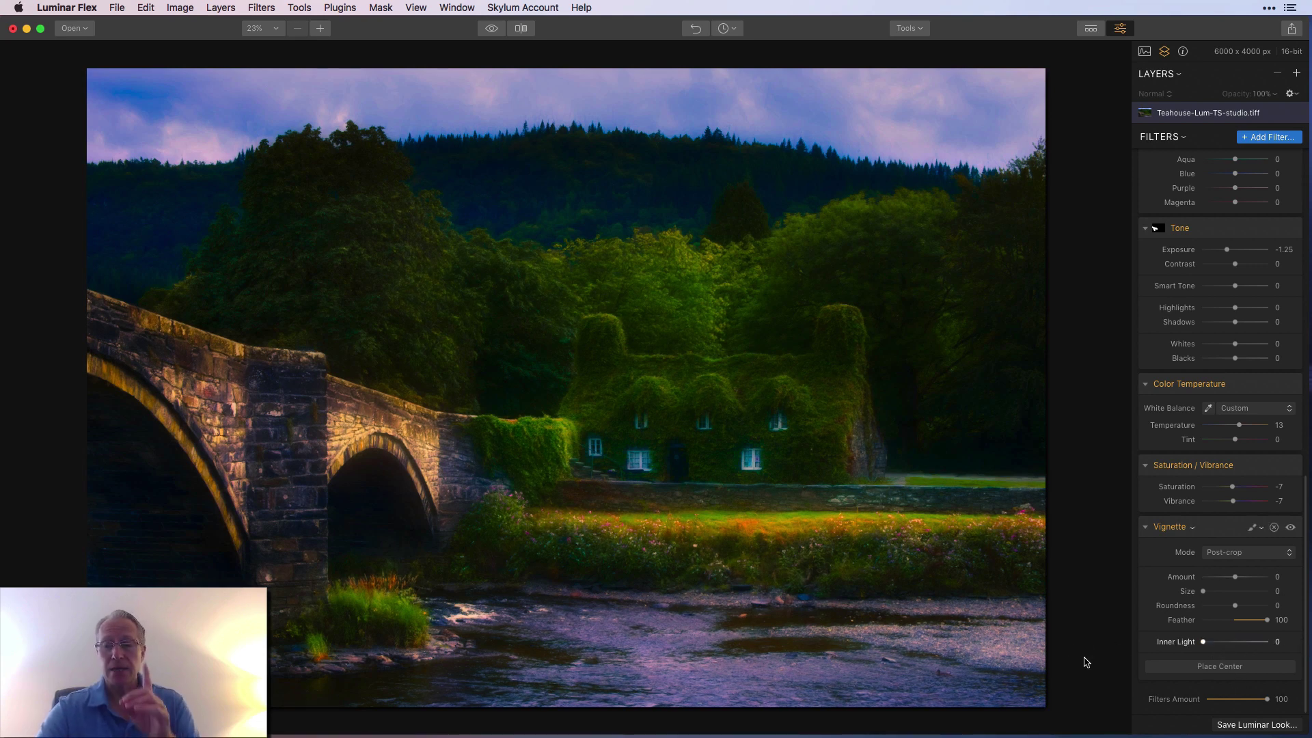
left_click_drag(1203, 641, 1222, 643)
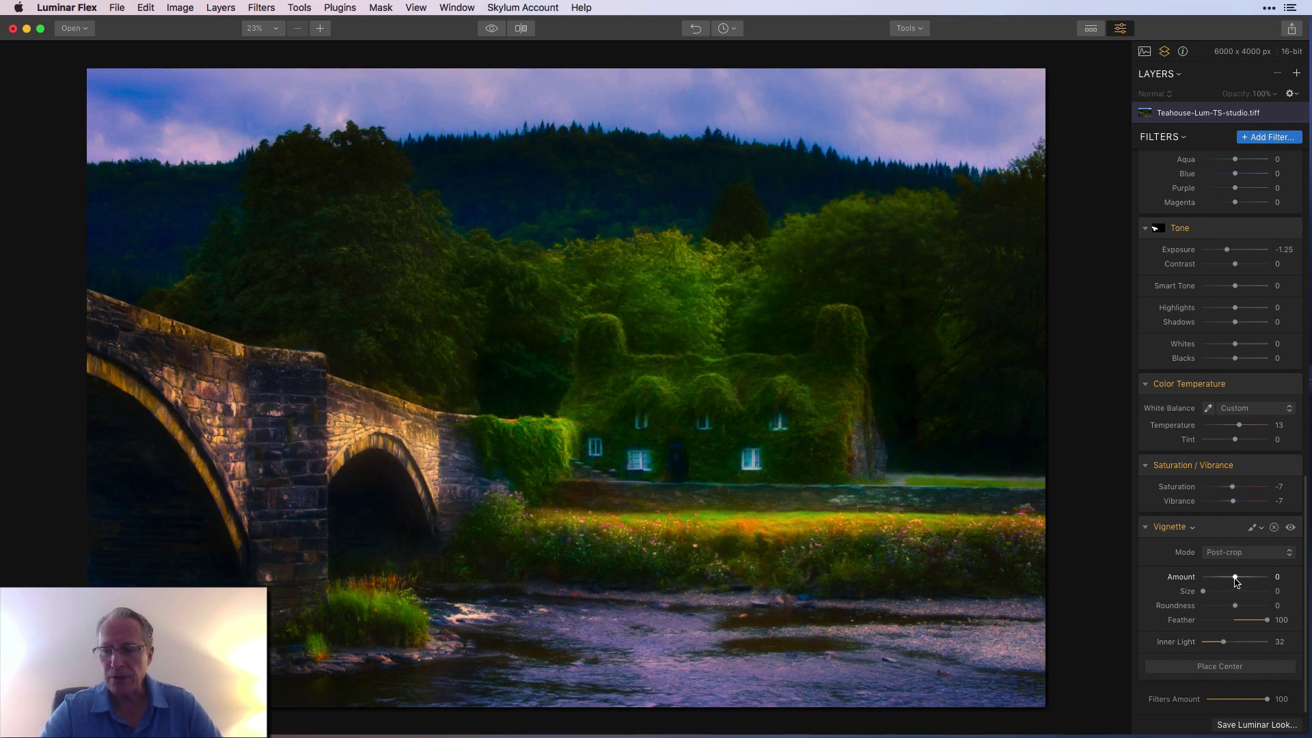
left_click_drag(1236, 581, 1235, 581)
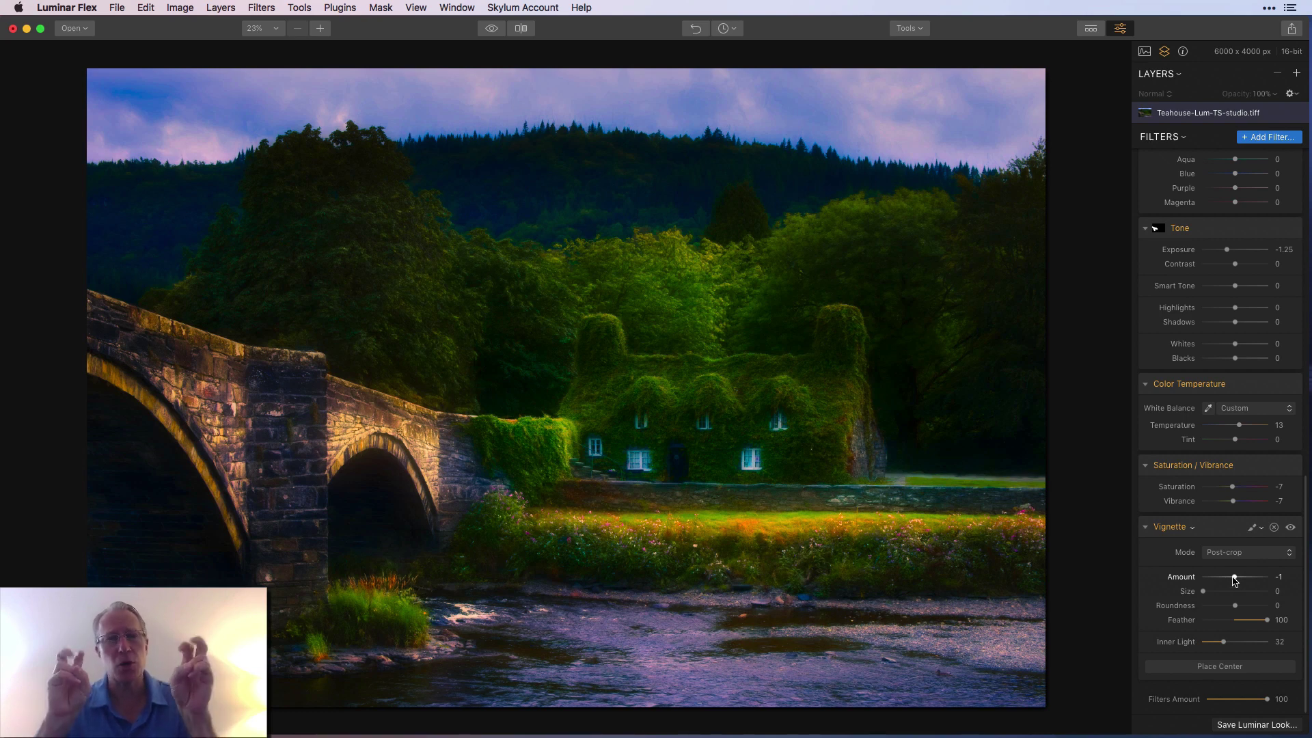
Compare the photo with the vignette off and on, and against the unedited original
left_click(1289, 527)
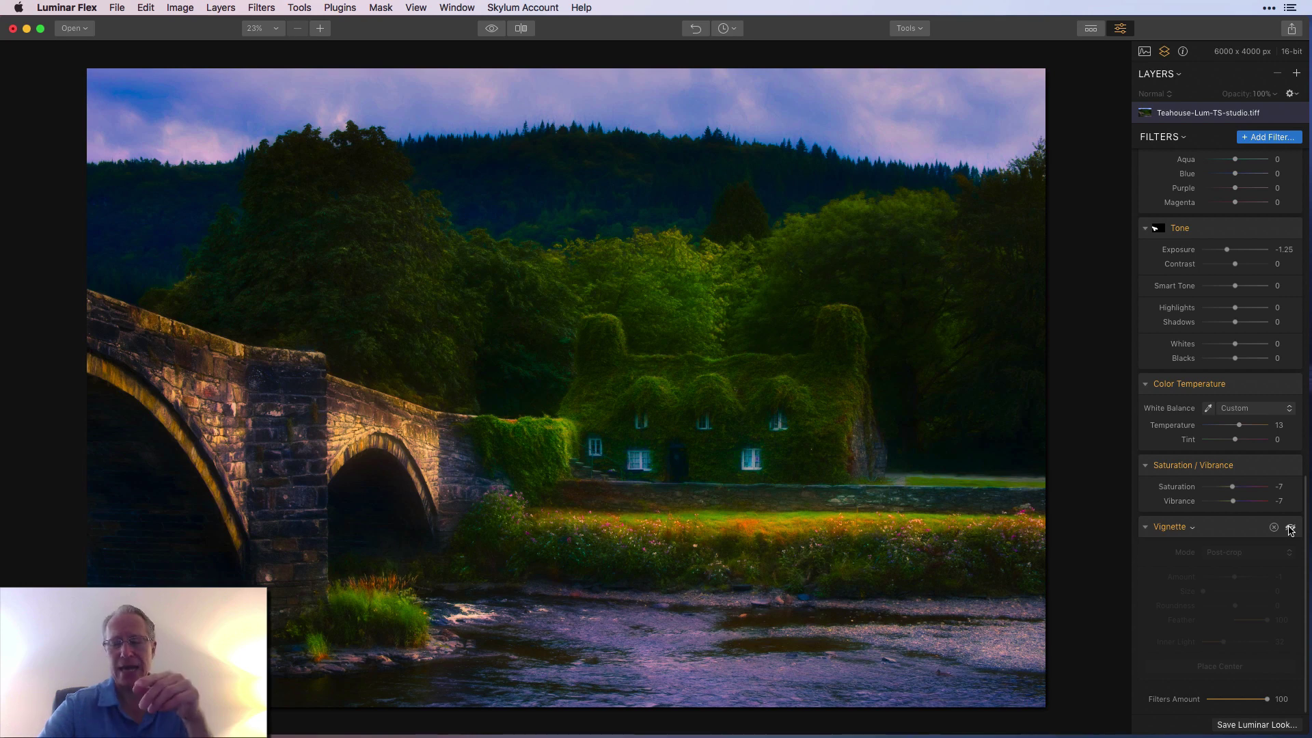
left_click(1289, 527)
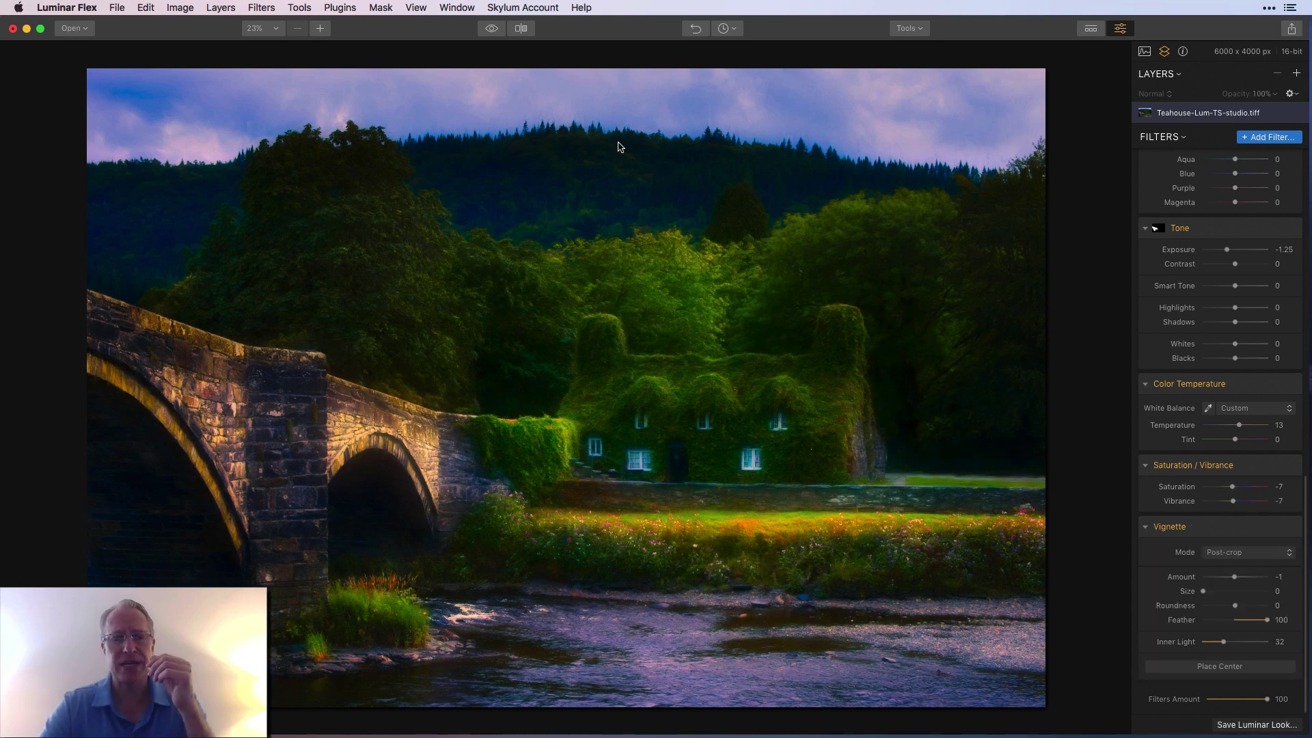
left_click(492, 30)
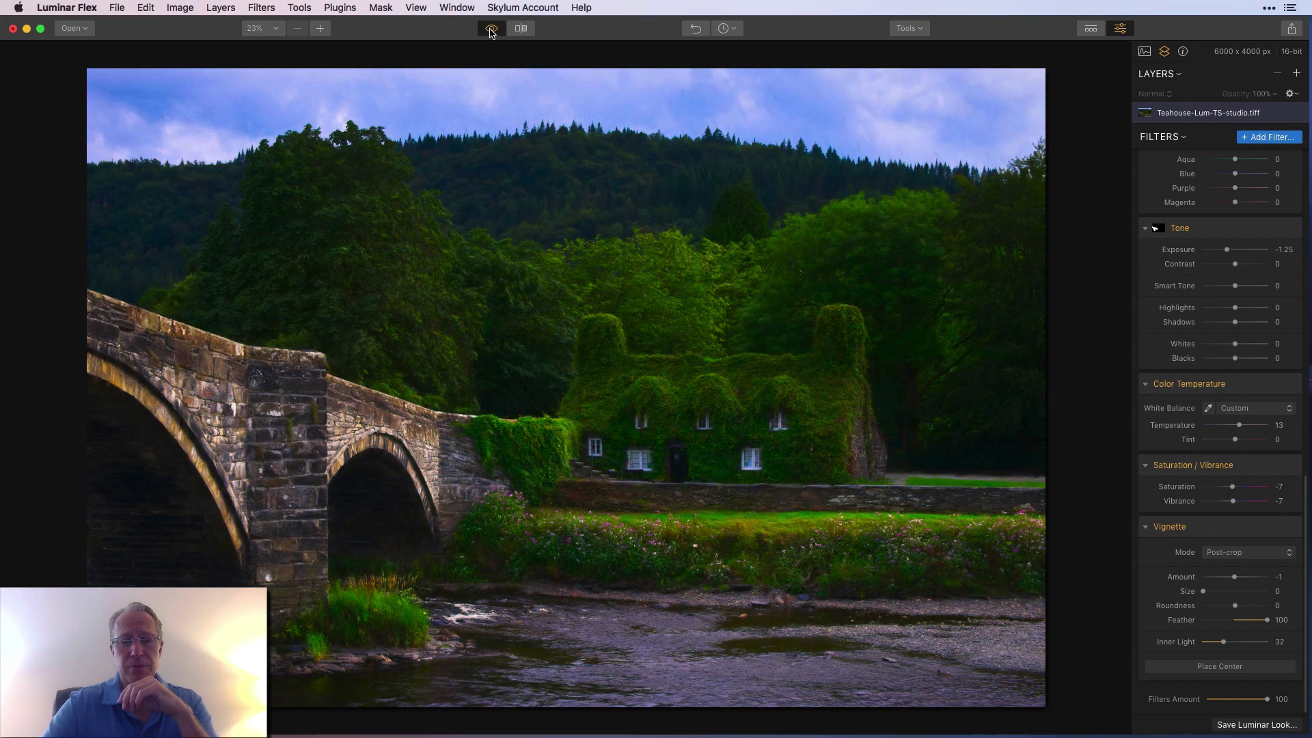
left_click(491, 29)
Bring Preview back and view Teahouse-start, then end on Teahouse-final.jpeg
mouse_move(779, 735)
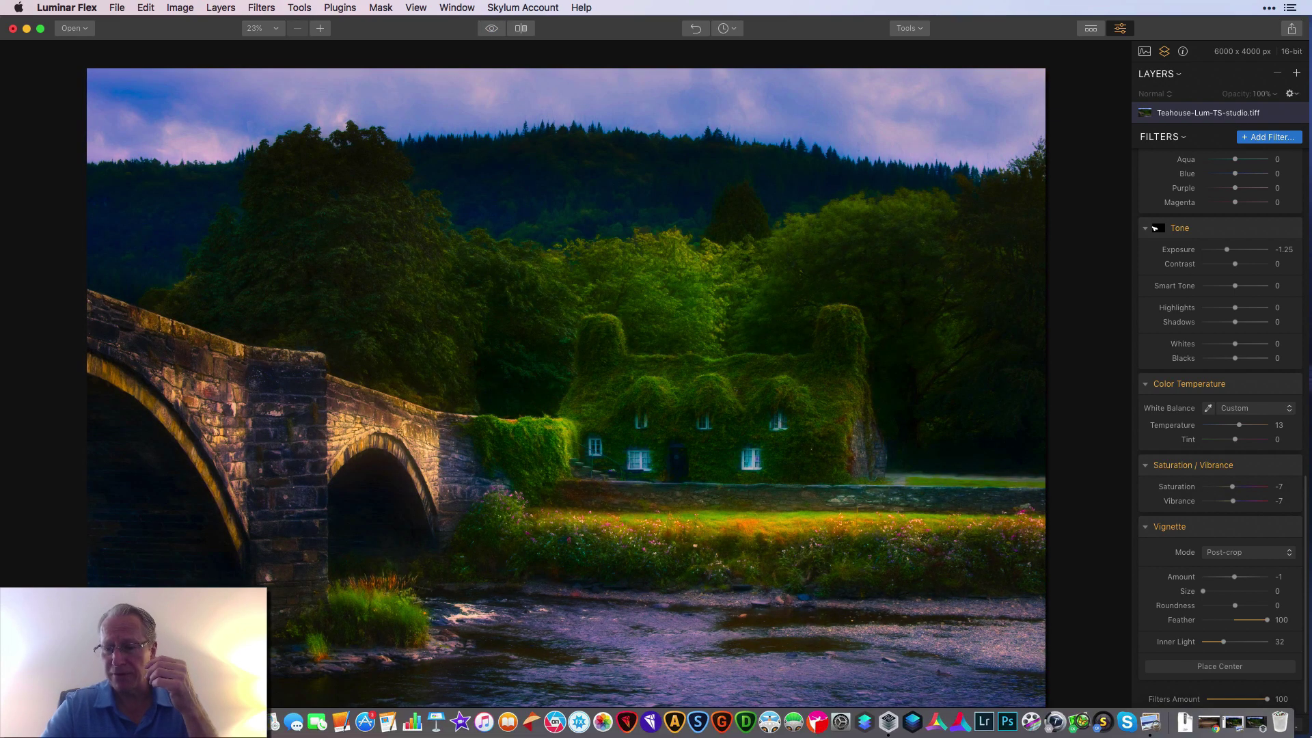
left_click(1256, 723)
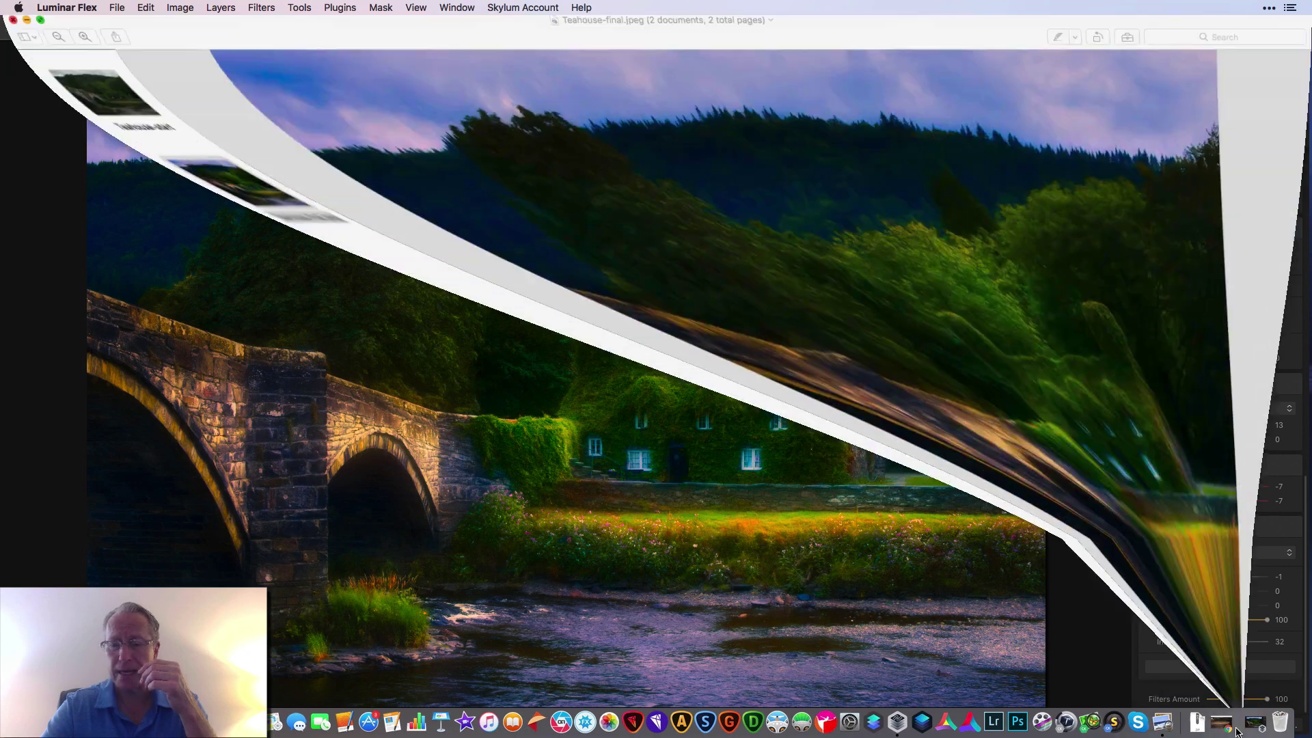
left_click(69, 104)
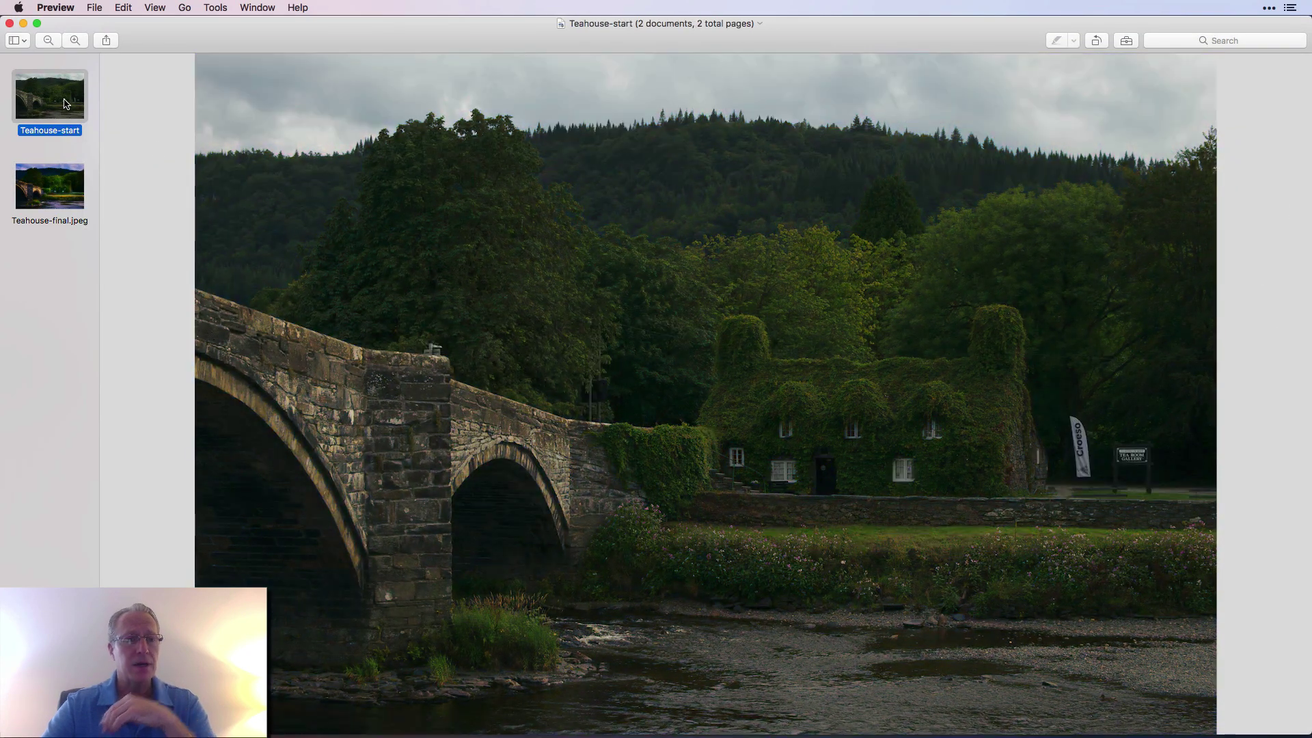
left_click(54, 187)
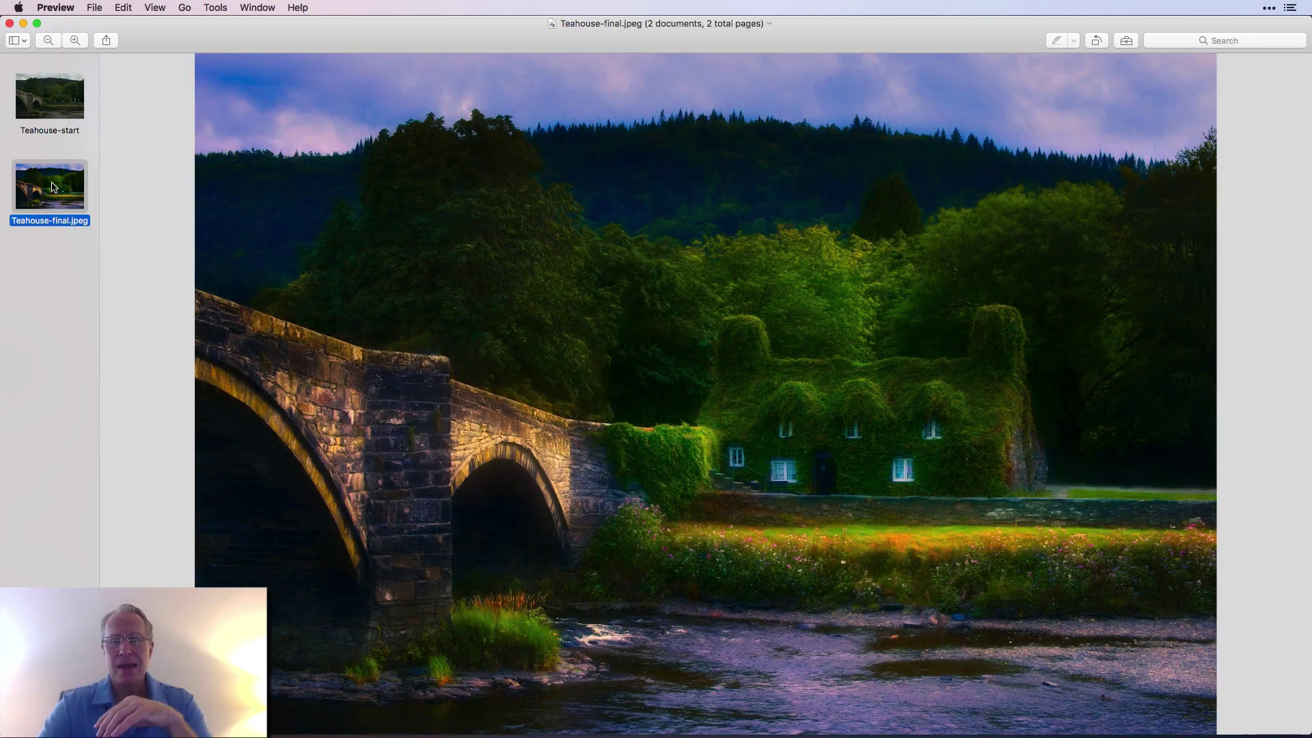